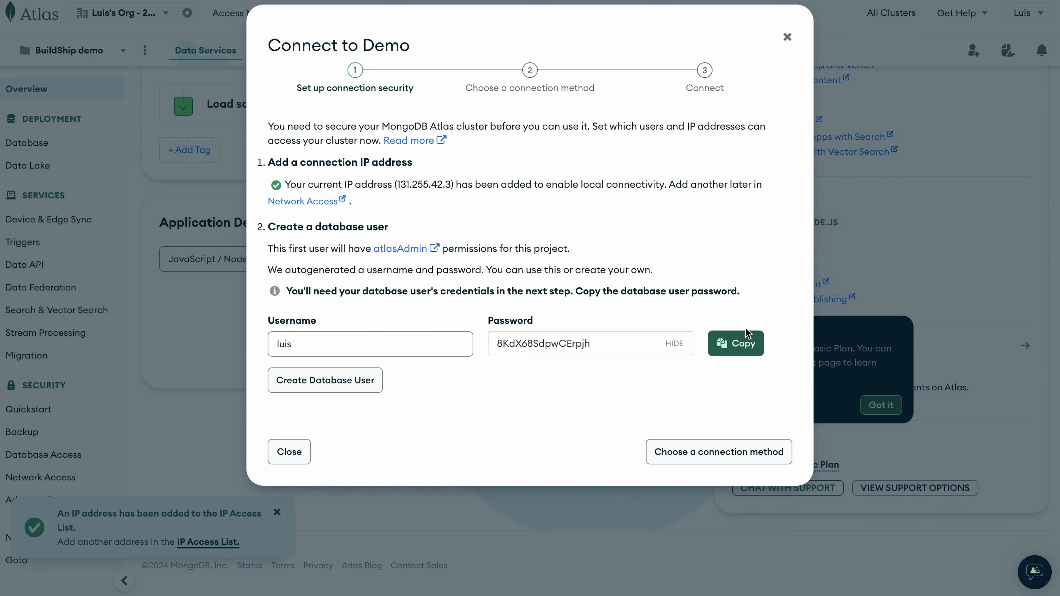
Copy the autogenerated database user password into a note, then close the connection security dialog.
click(750, 345)
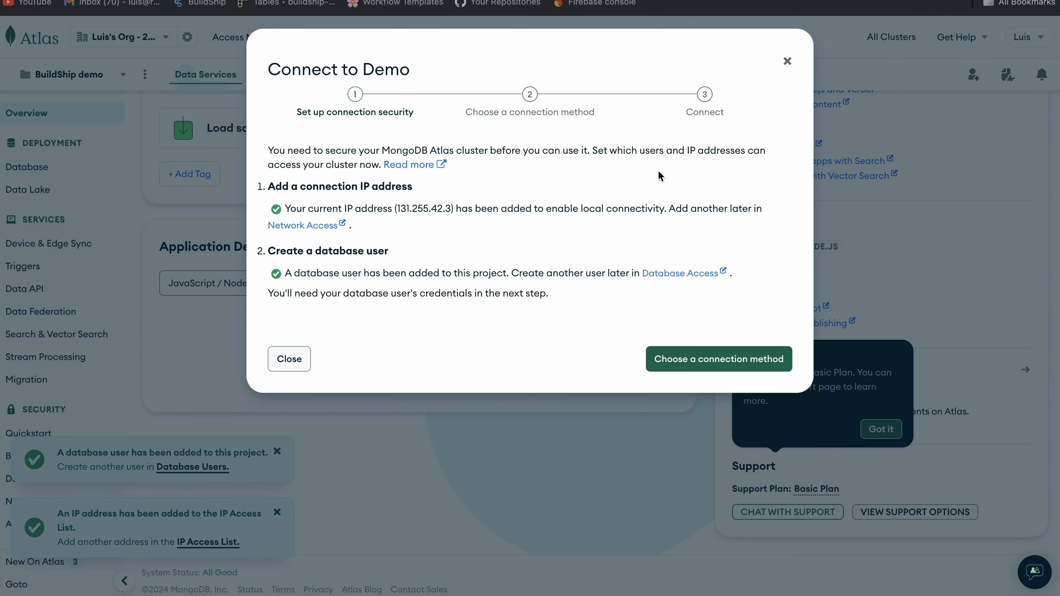
key(super+Tab)
key(super+v)
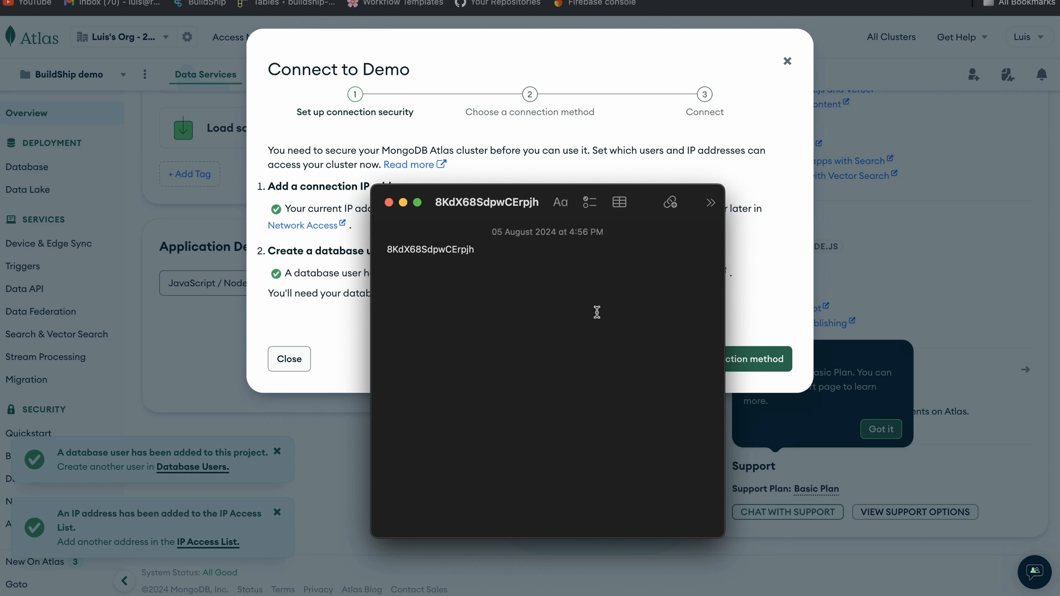
click(668, 68)
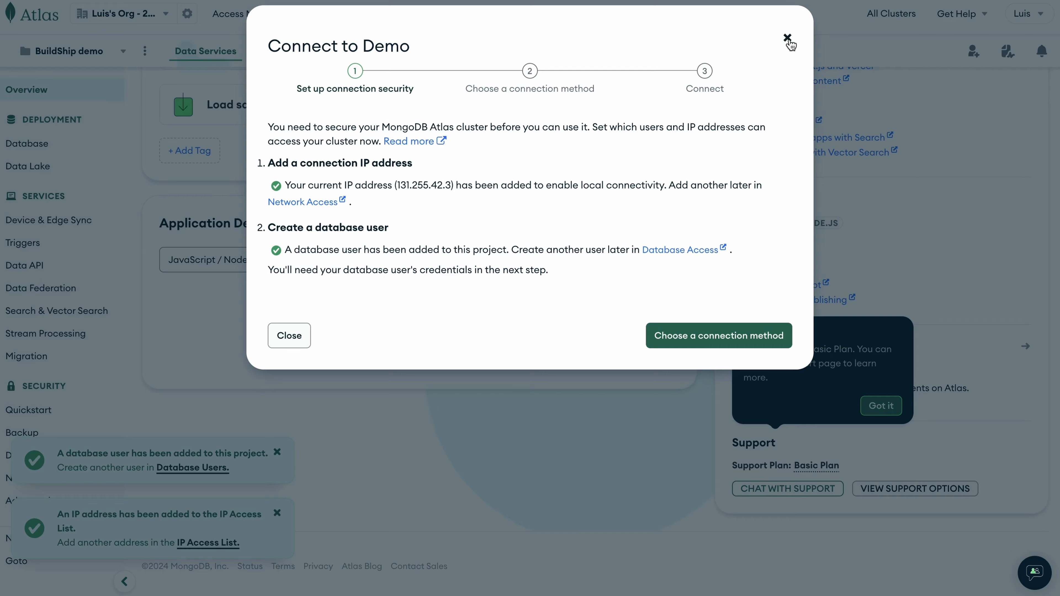
click(787, 38)
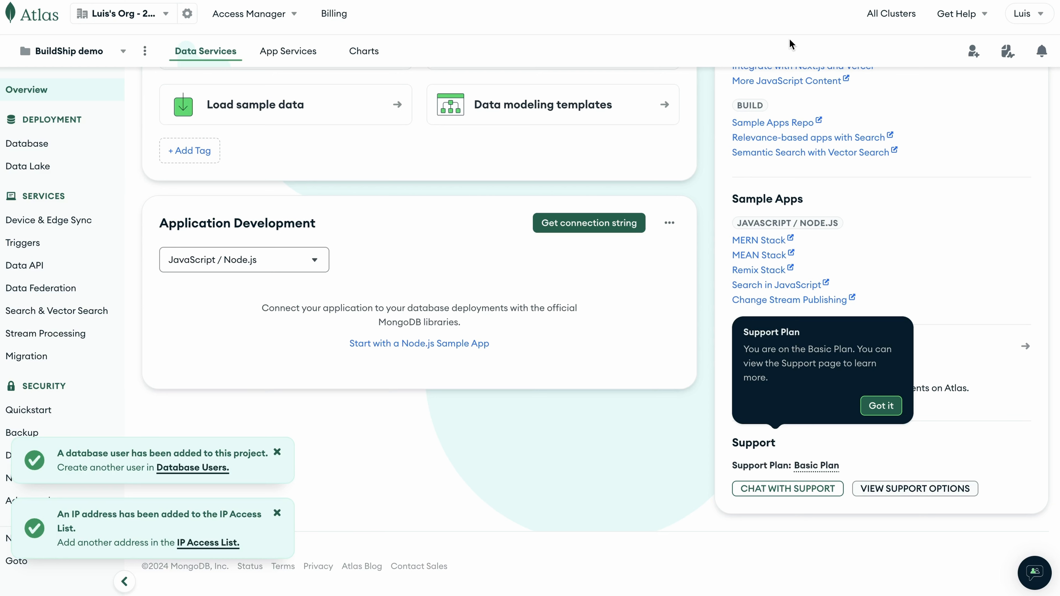
Delete the existing IP address entry from the Network Access list.
click(39, 480)
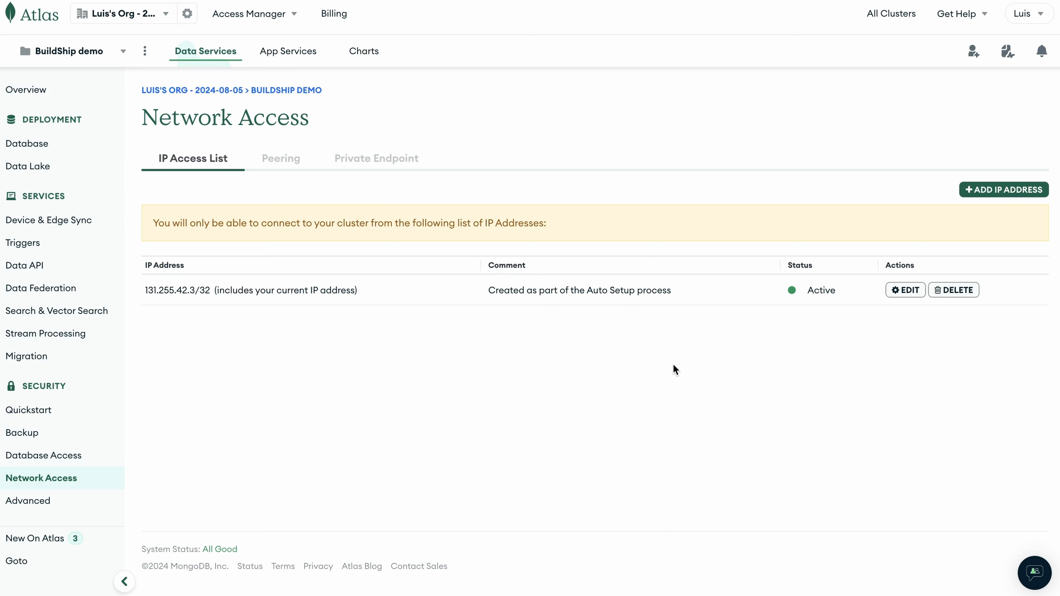
click(953, 290)
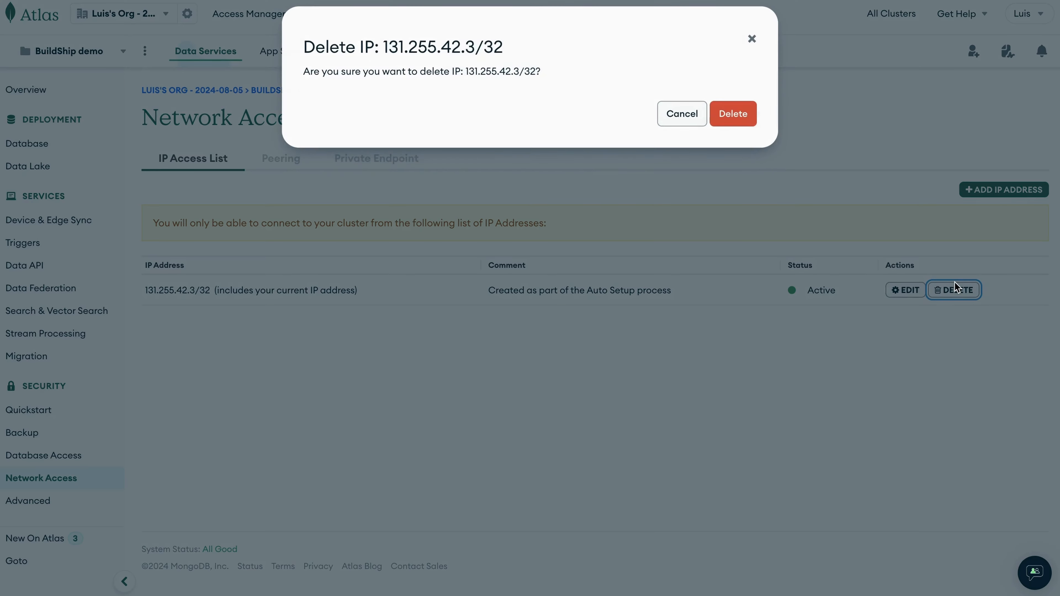
click(735, 113)
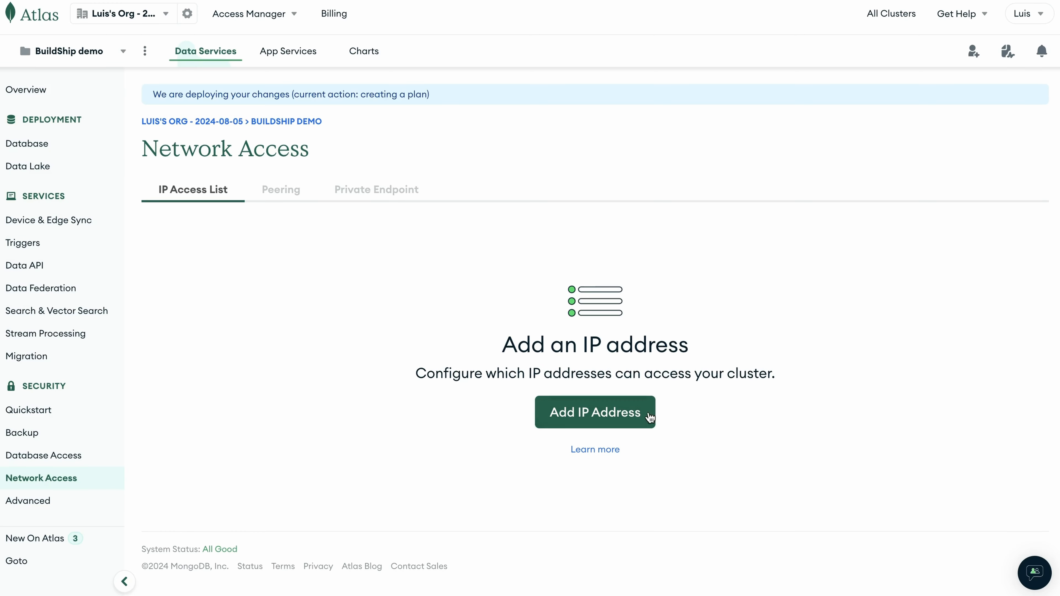
Add an IP access list entry of 0.0.0.0/0 to allow access from anywhere.
click(605, 415)
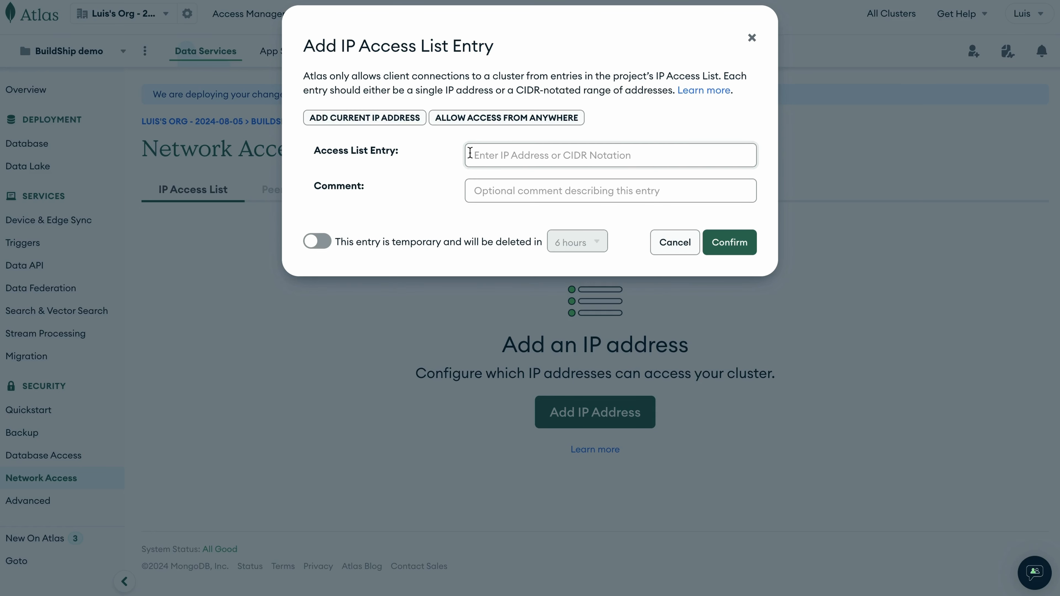
key(ctrl+v)
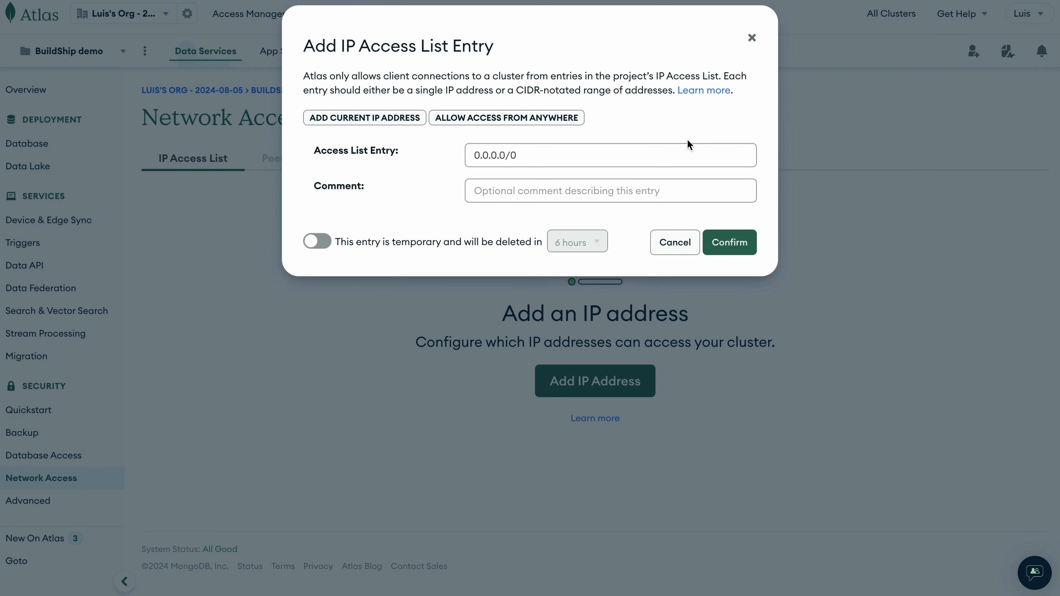
click(735, 242)
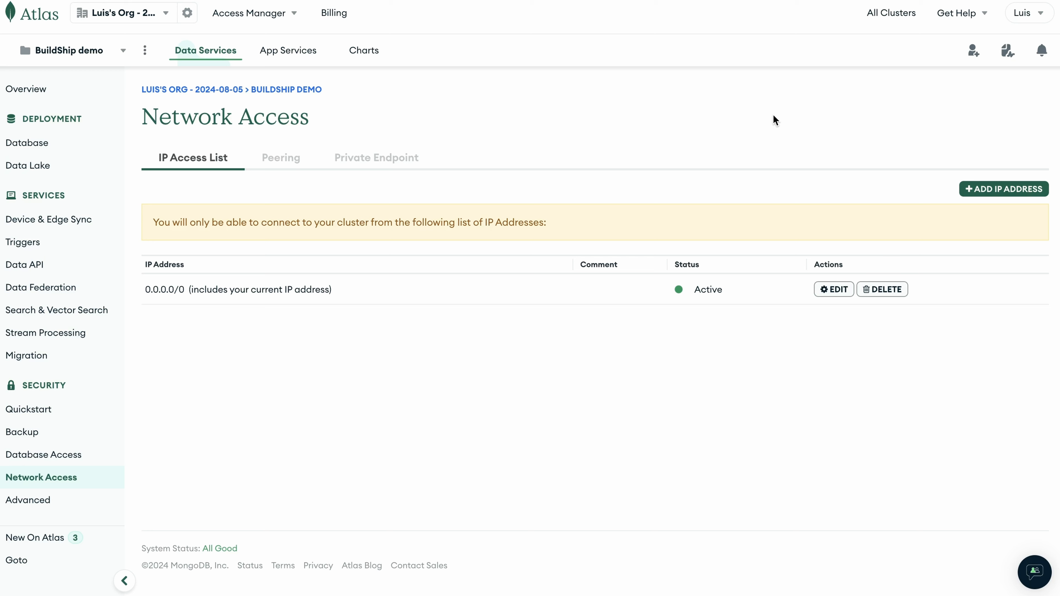
Create a database named buildship with a collection named movies in the Demo cluster.
click(51, 141)
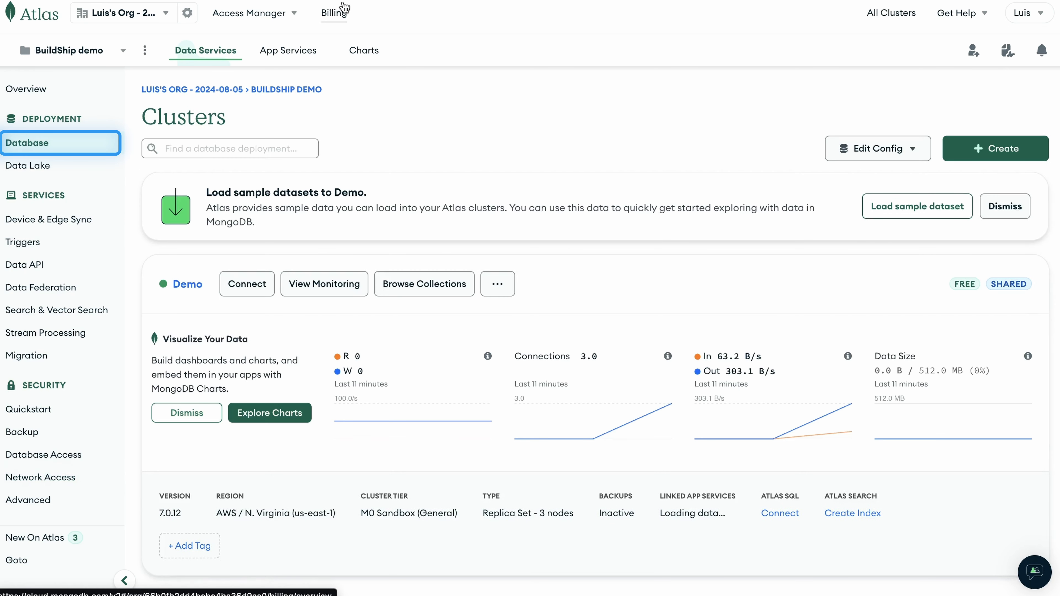
click(430, 292)
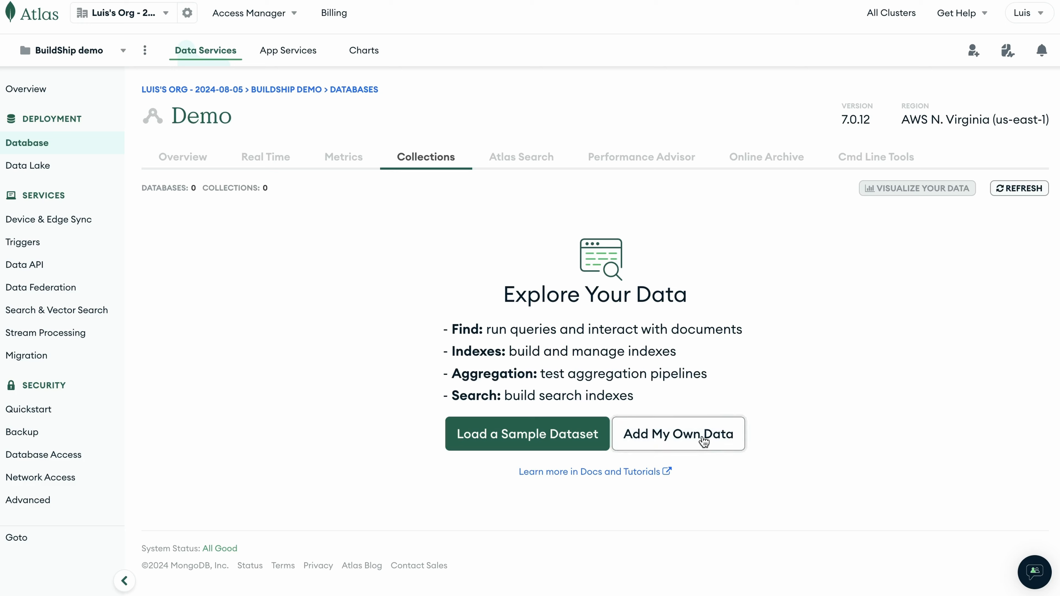
click(704, 442)
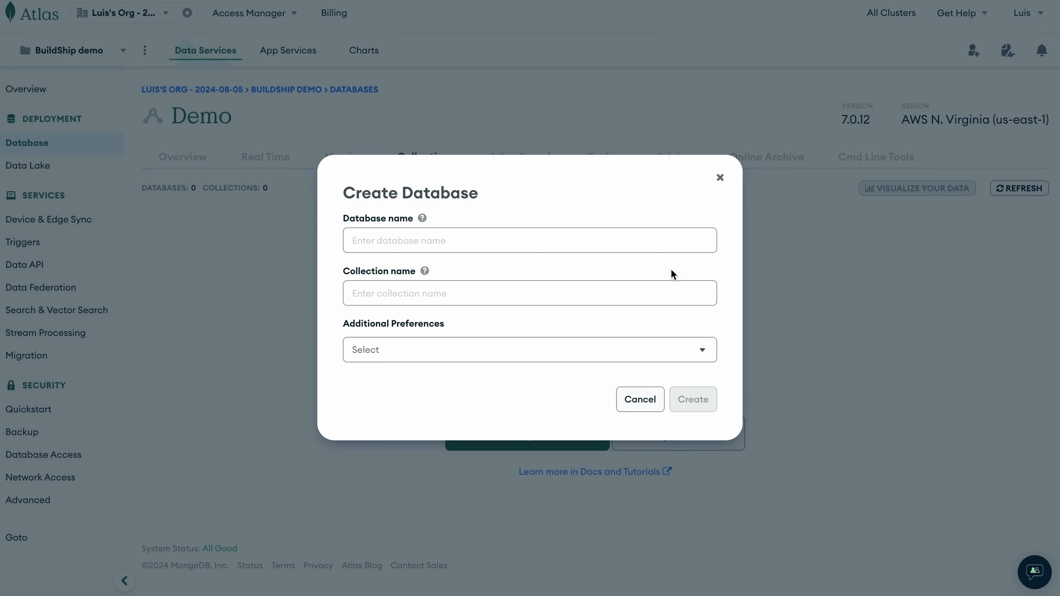
click(607, 237)
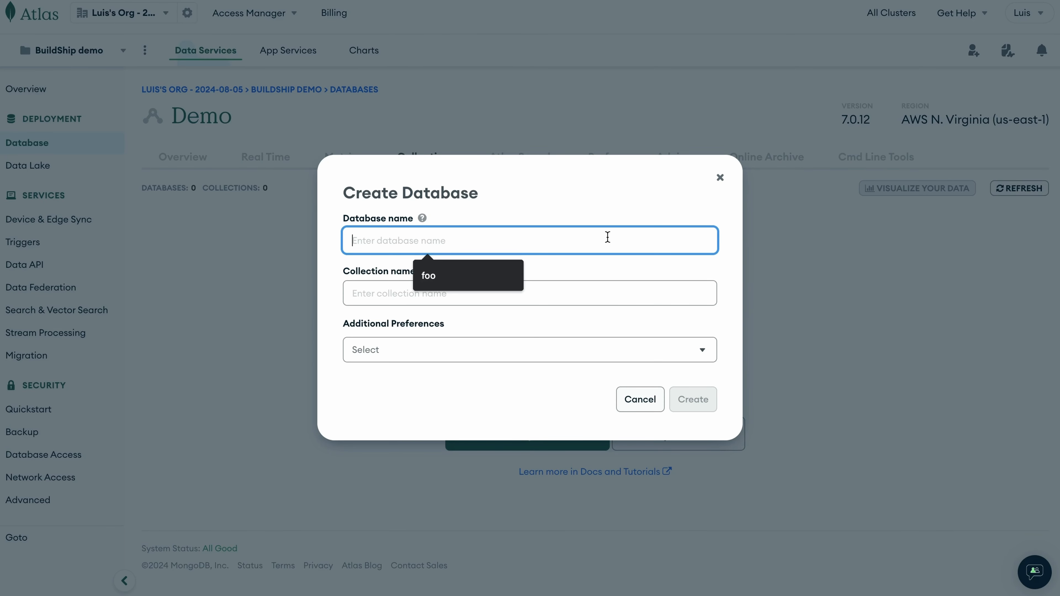
text(buildship)
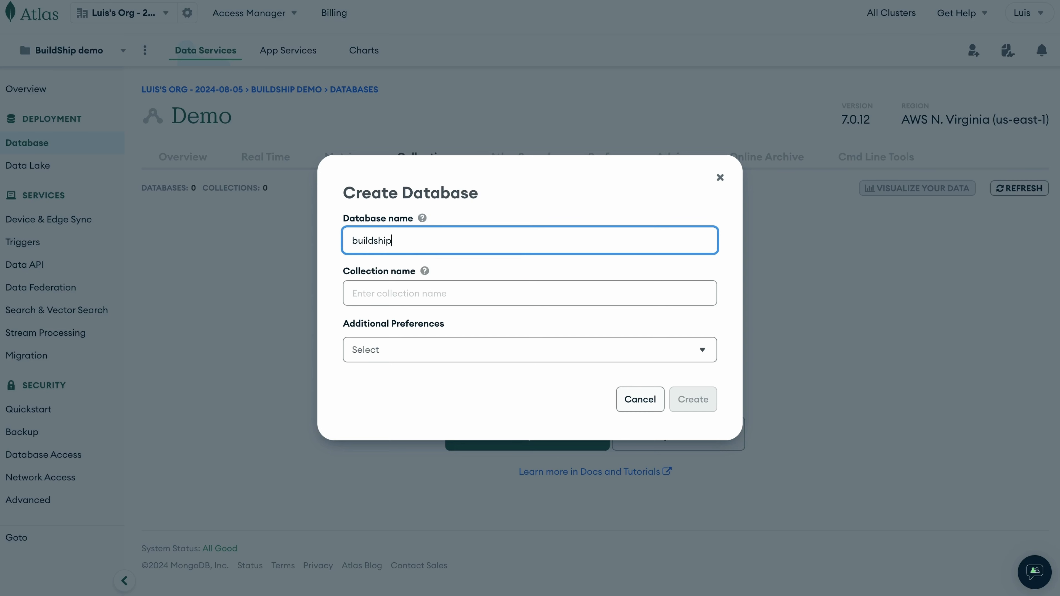
click(539, 290)
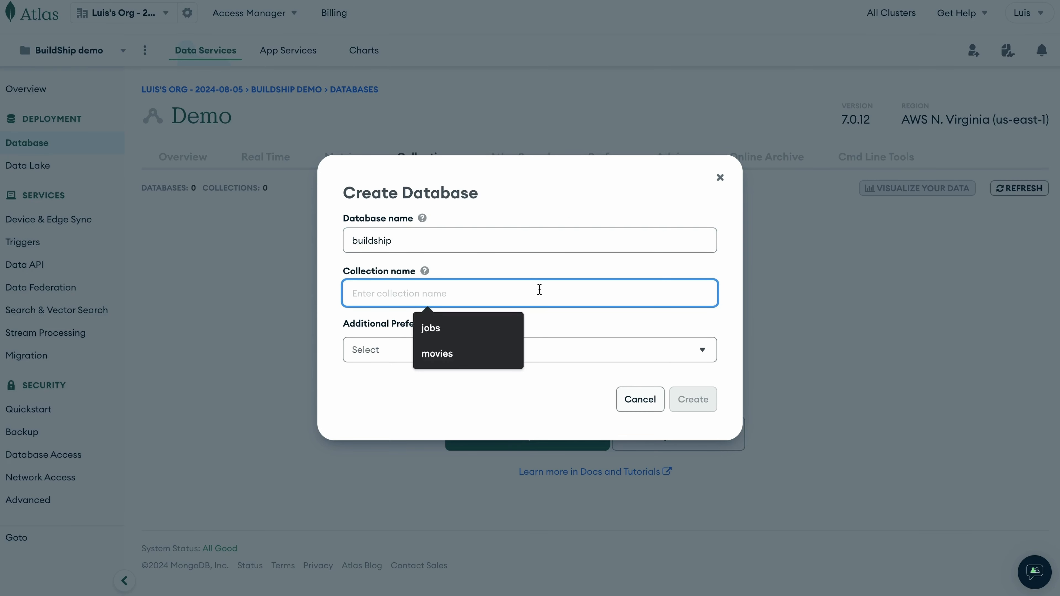
text(movies)
click(597, 202)
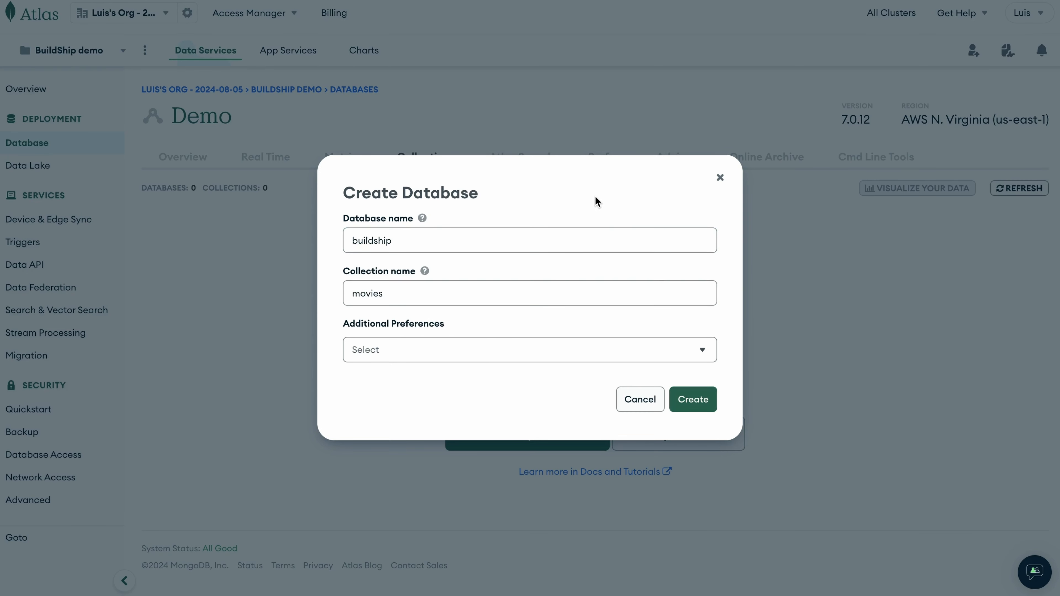
click(706, 404)
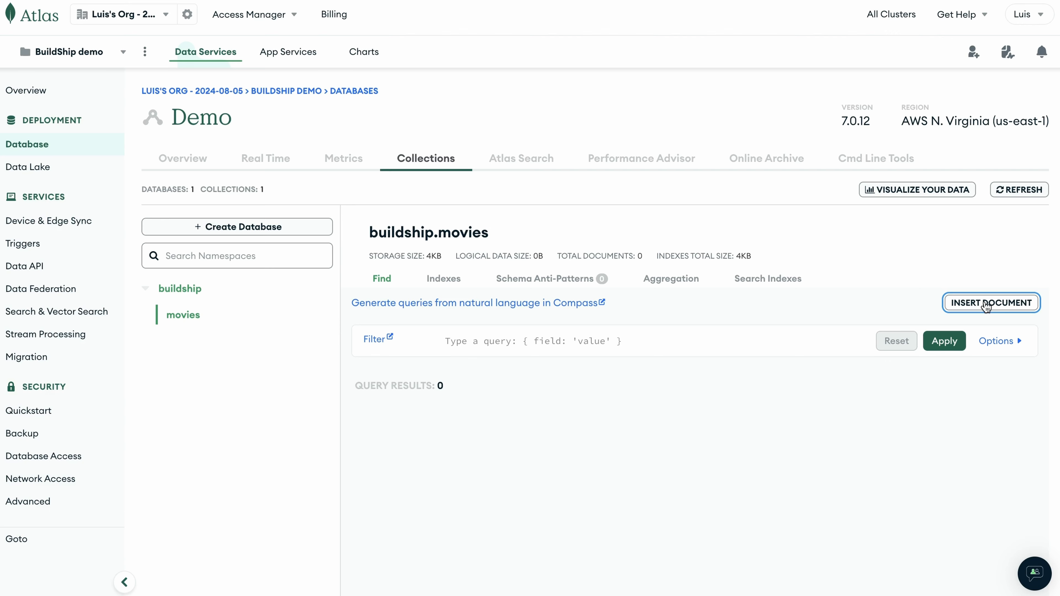
Insert movie documents with title and description fields into the movies collection.
click(985, 306)
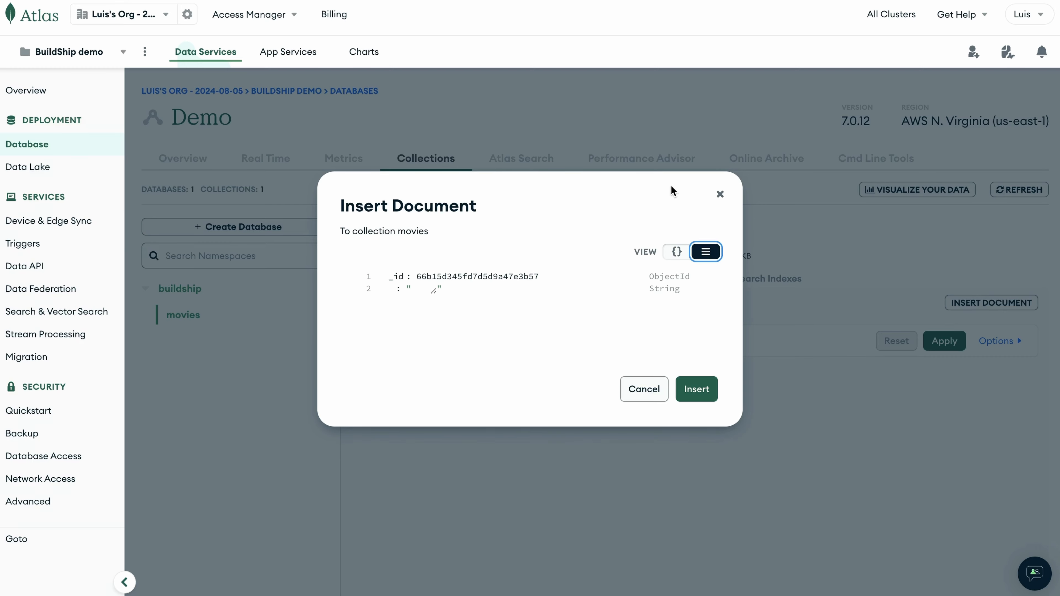
click(750, 353)
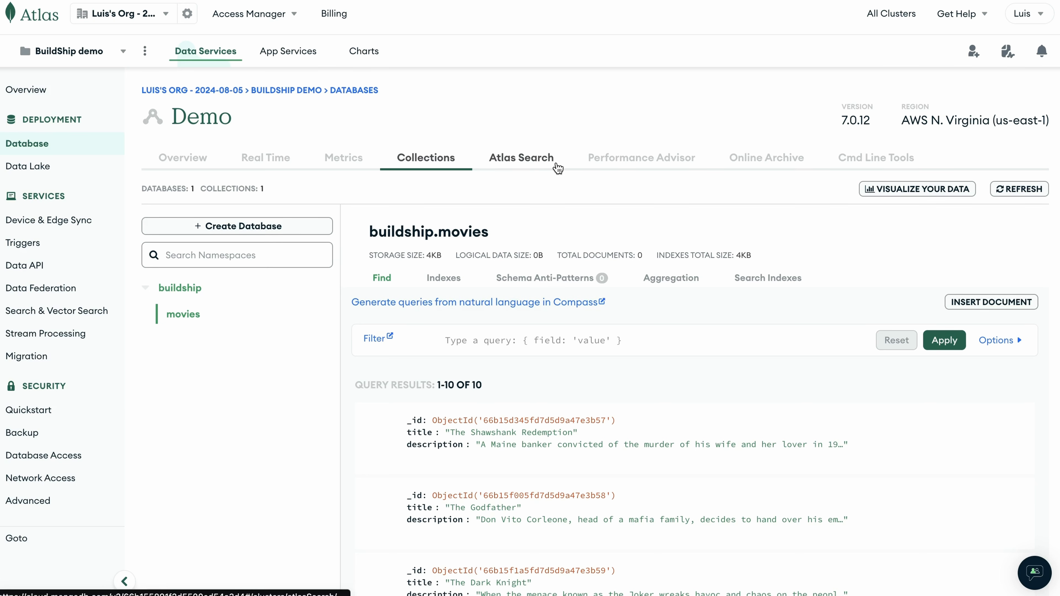
Start a Visual Editor search index named fts on the buildship movies collection.
click(538, 163)
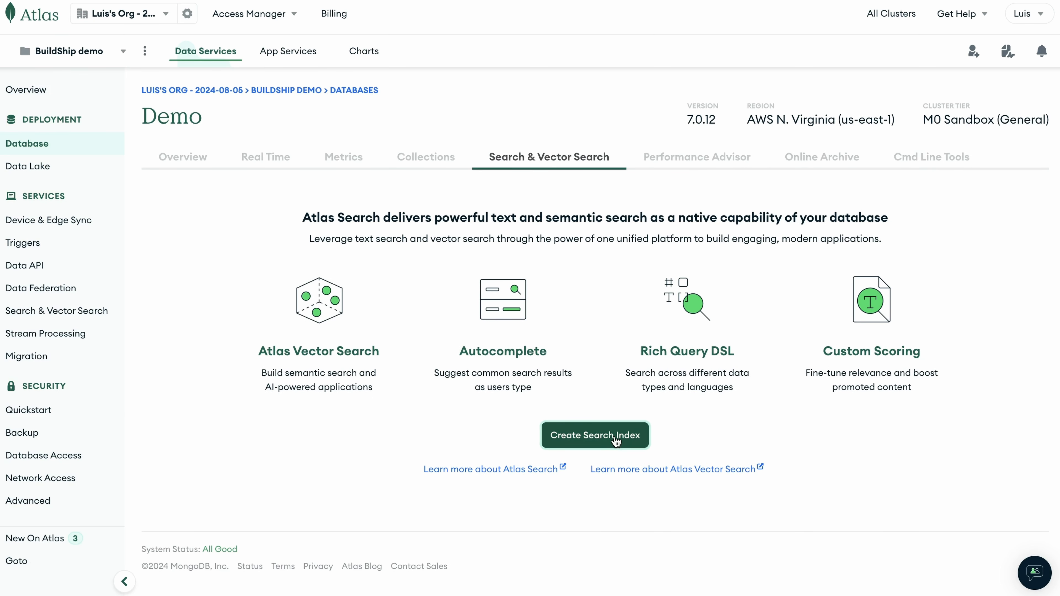
click(614, 439)
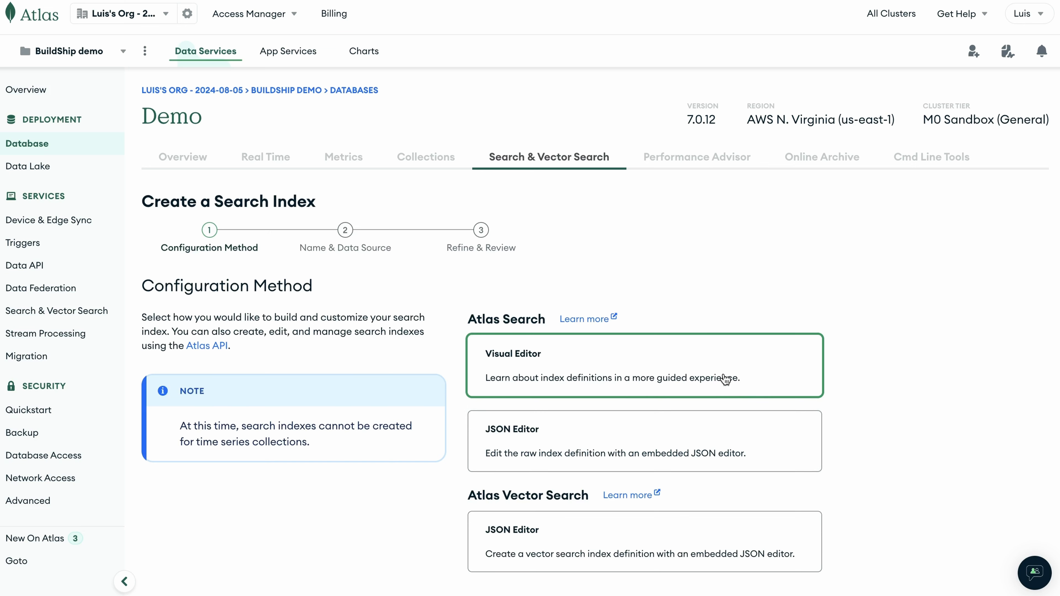
scroll(719, 377, down, 3)
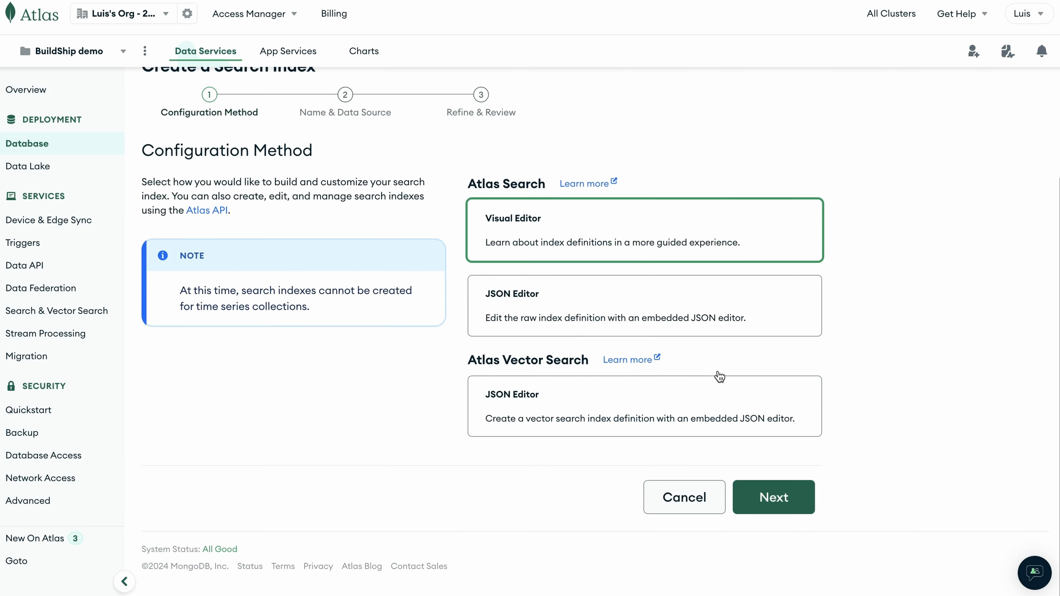
click(775, 497)
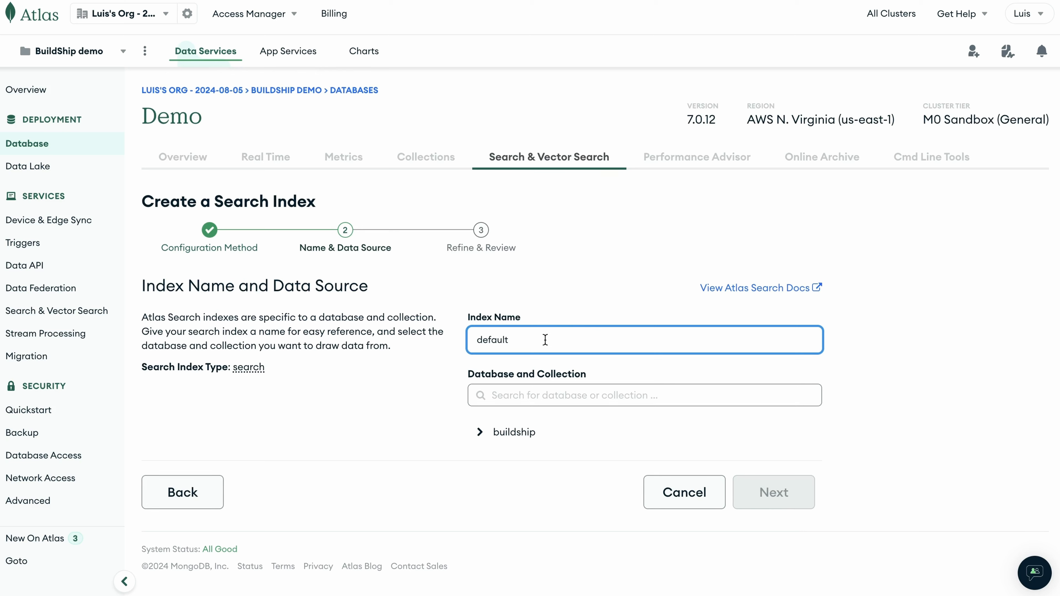
drag(545, 340, 381, 330)
text(fts)
click(496, 432)
scroll(572, 446, down, 1)
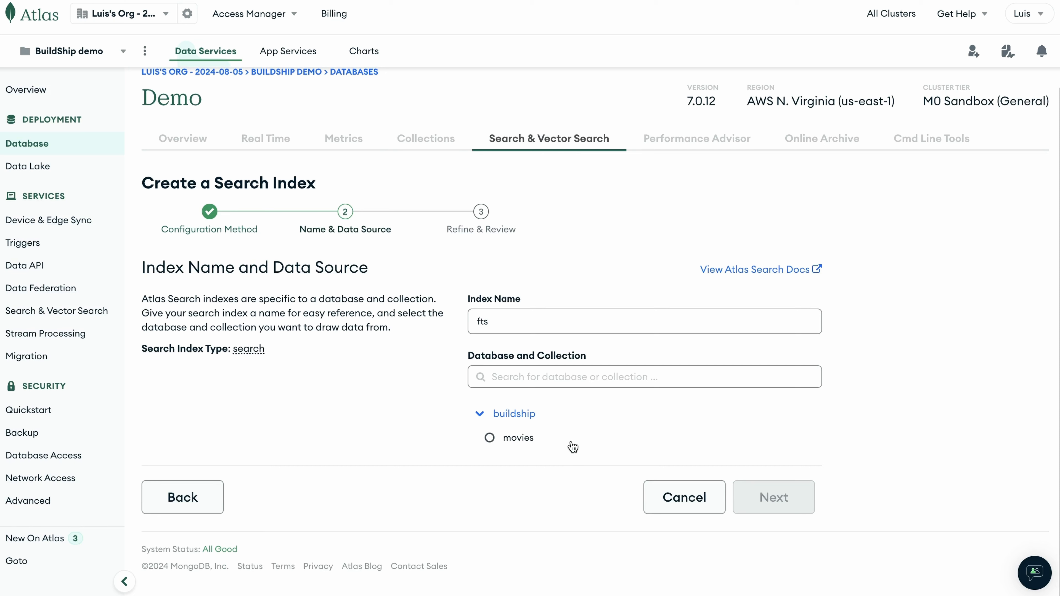
click(507, 439)
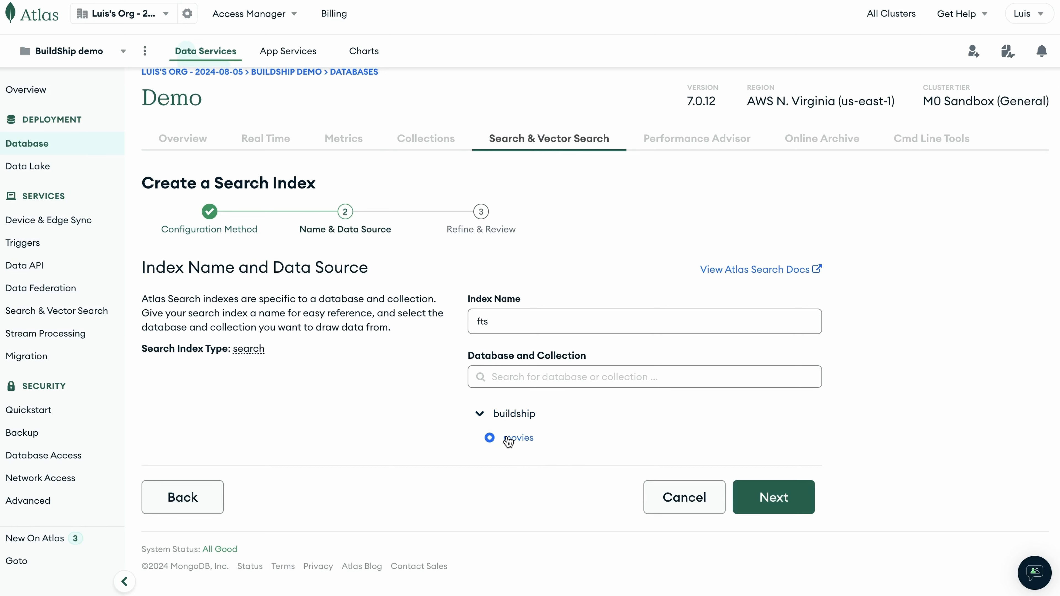
click(775, 499)
Create the fts search index with its default configurations and close the confirmation.
scroll(924, 409, down, 1)
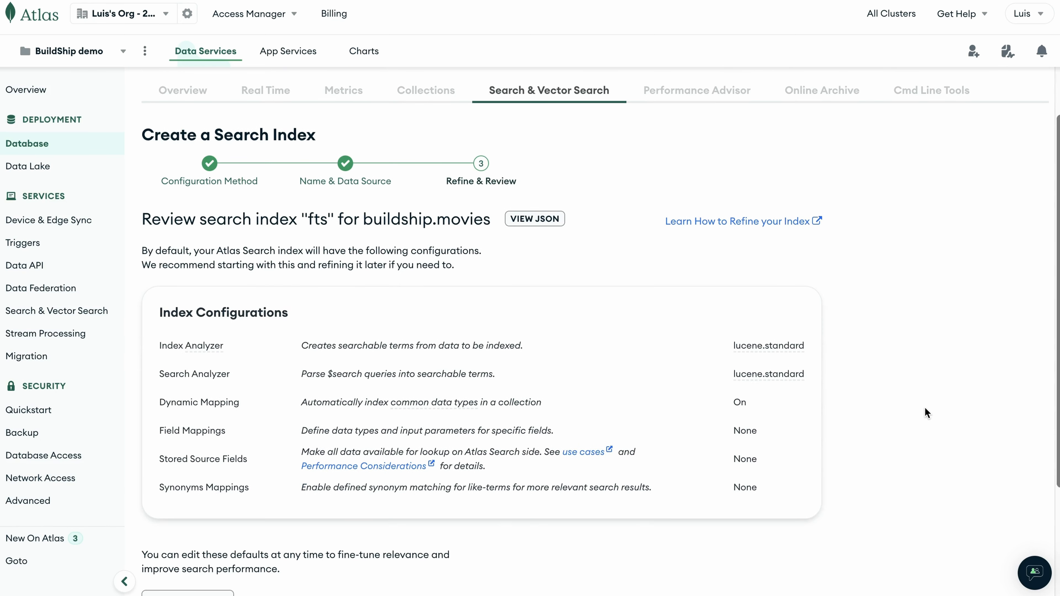
scroll(925, 413, down, 3)
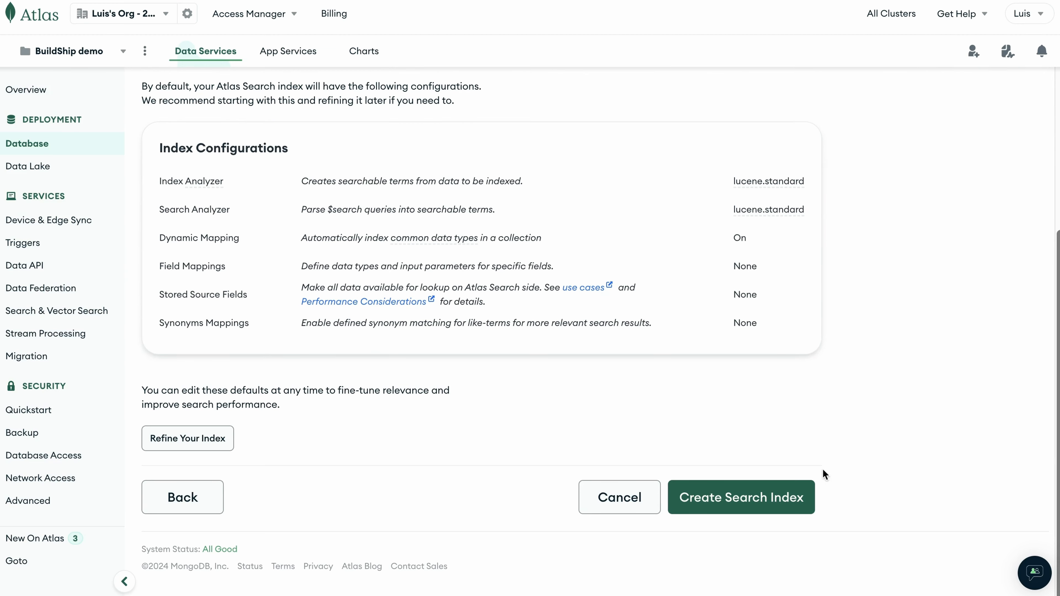
click(772, 503)
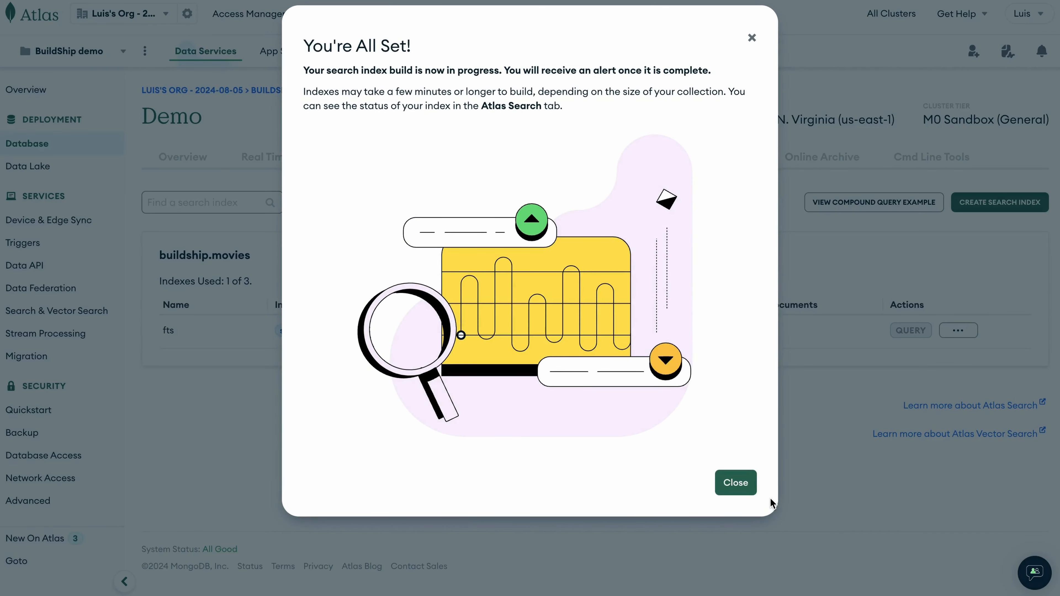
click(725, 489)
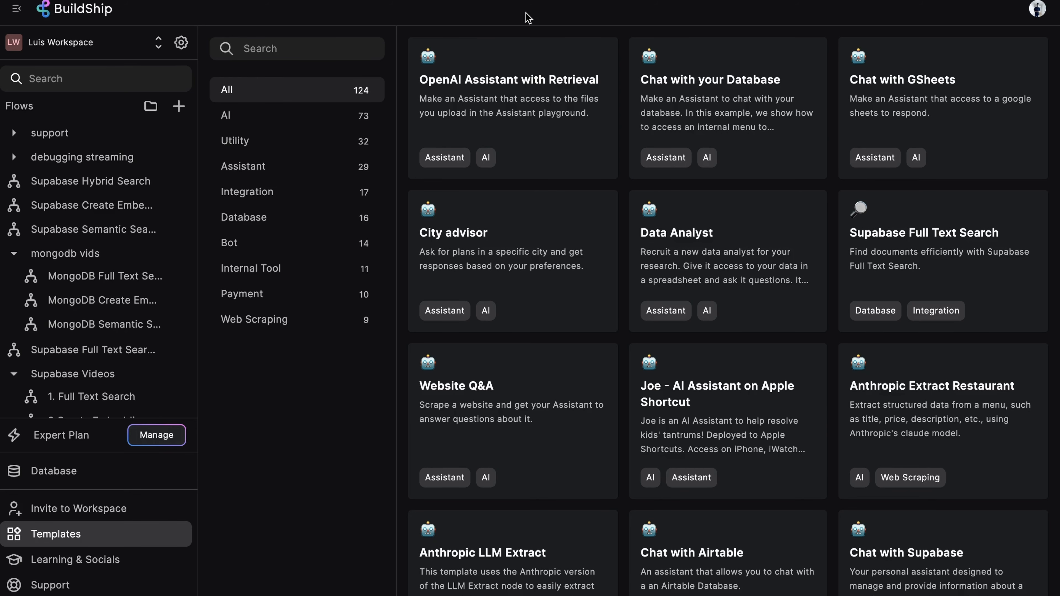
Switch to BuildShip, search templates for mongodb, and open the MongoDB Full Text Search template.
click(322, 50)
text(mongo)
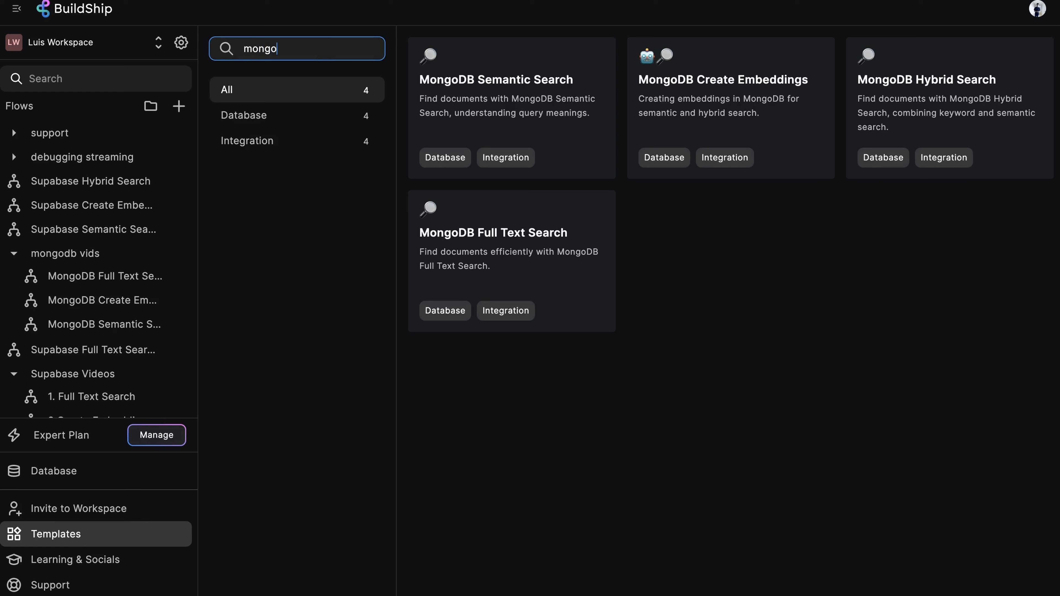
text(db)
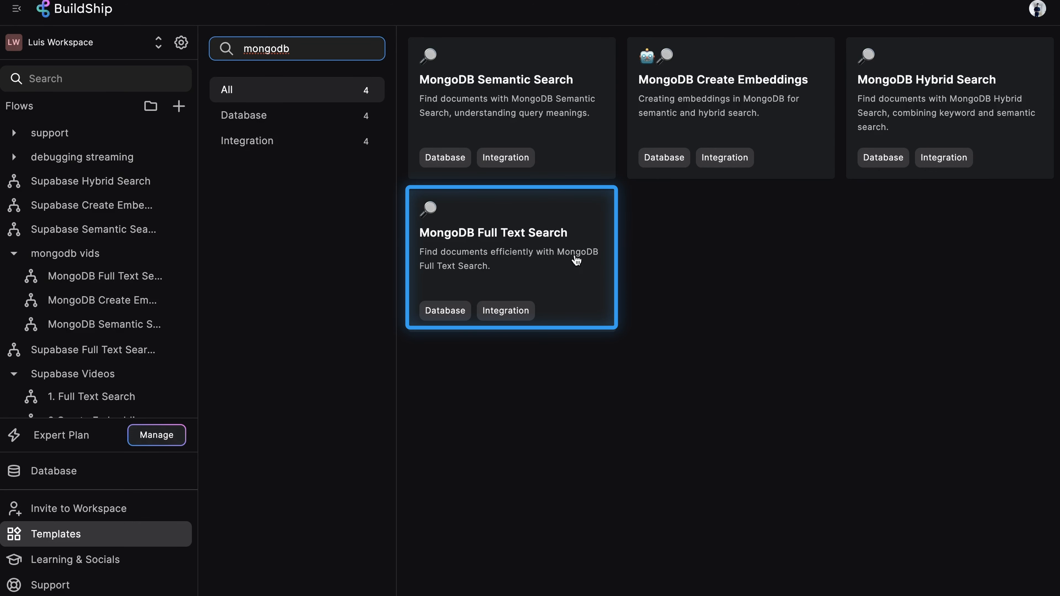
click(546, 243)
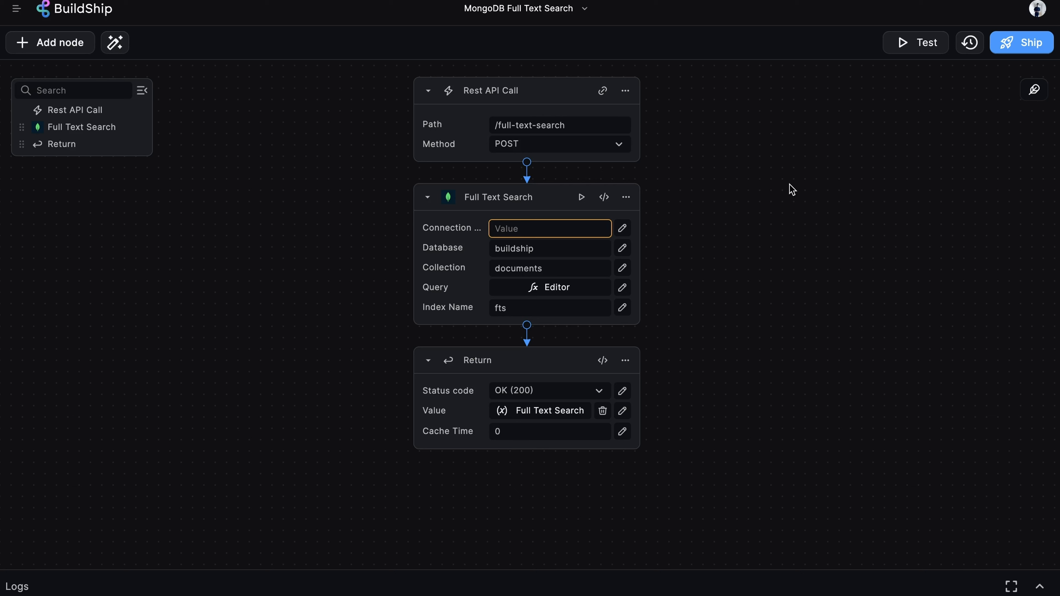
Switch to Atlas, open the Demo cluster's Drivers connection option, and copy the Node.js connection string.
click(543, 97)
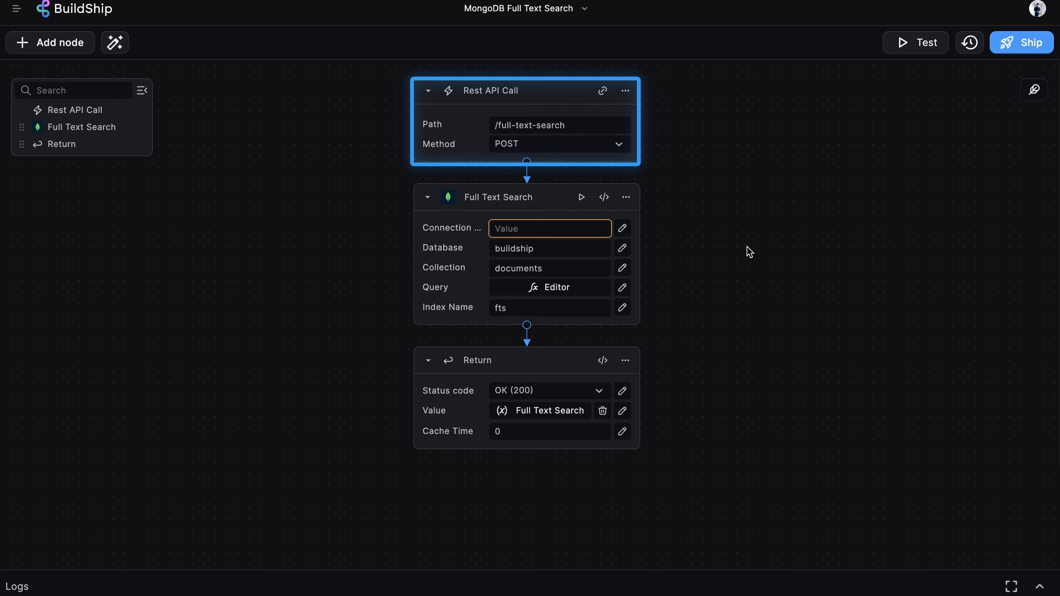
mouse_move(505, 192)
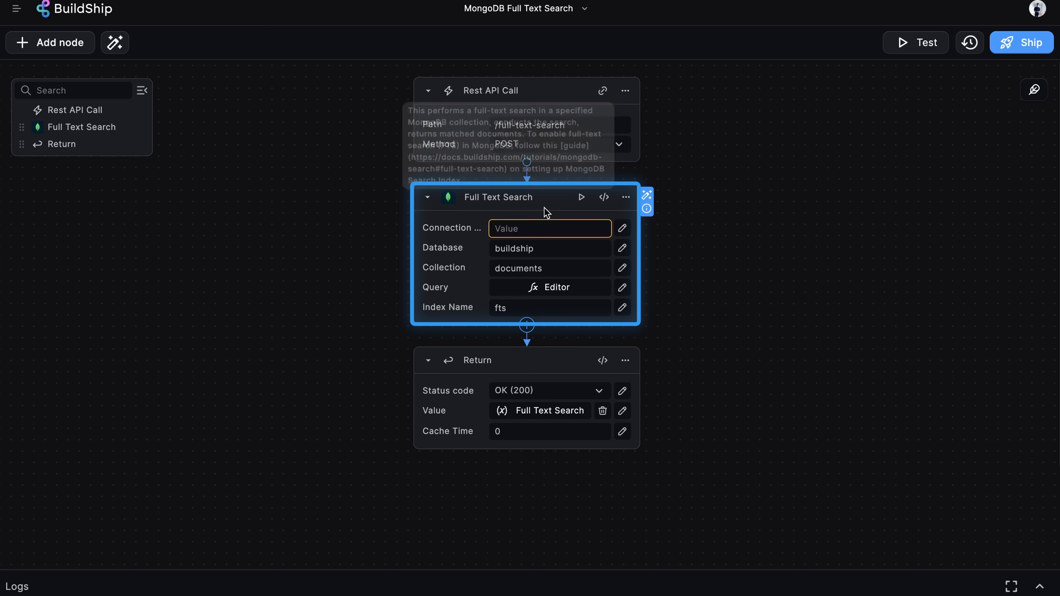
mouse_move(540, 194)
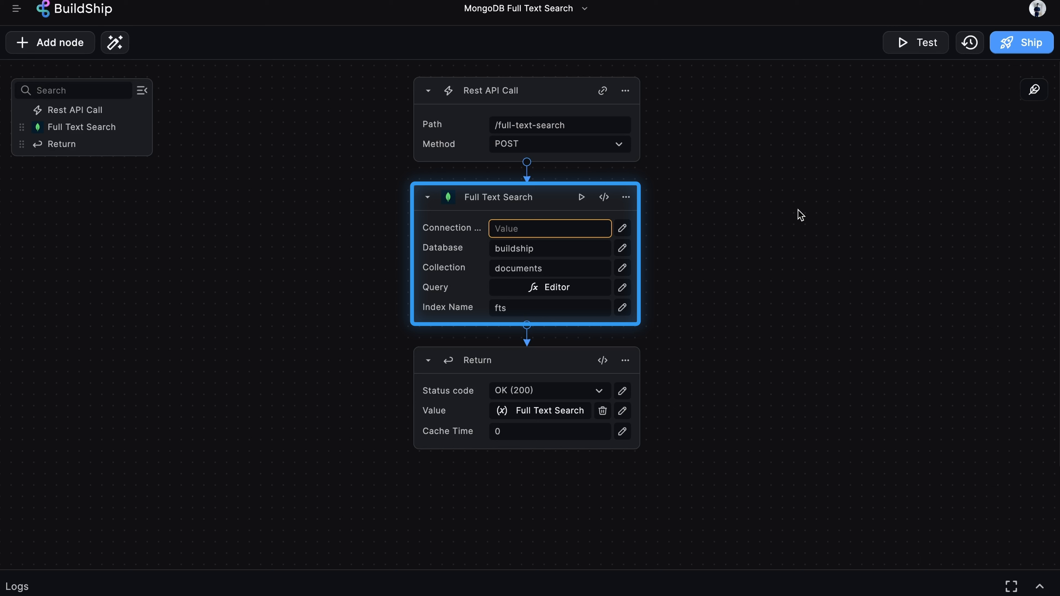
mouse_move(471, 232)
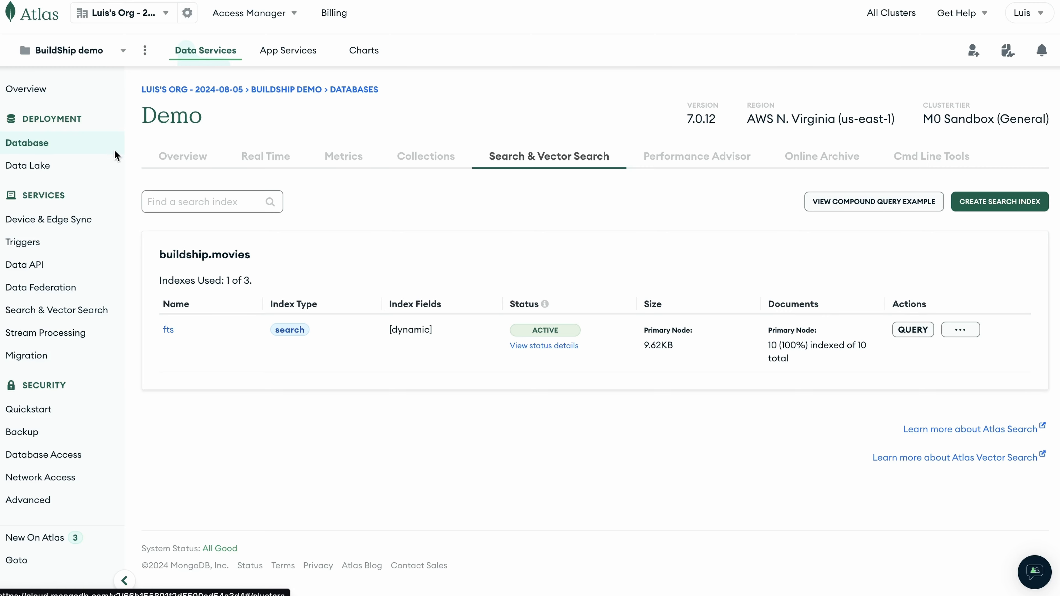
click(73, 149)
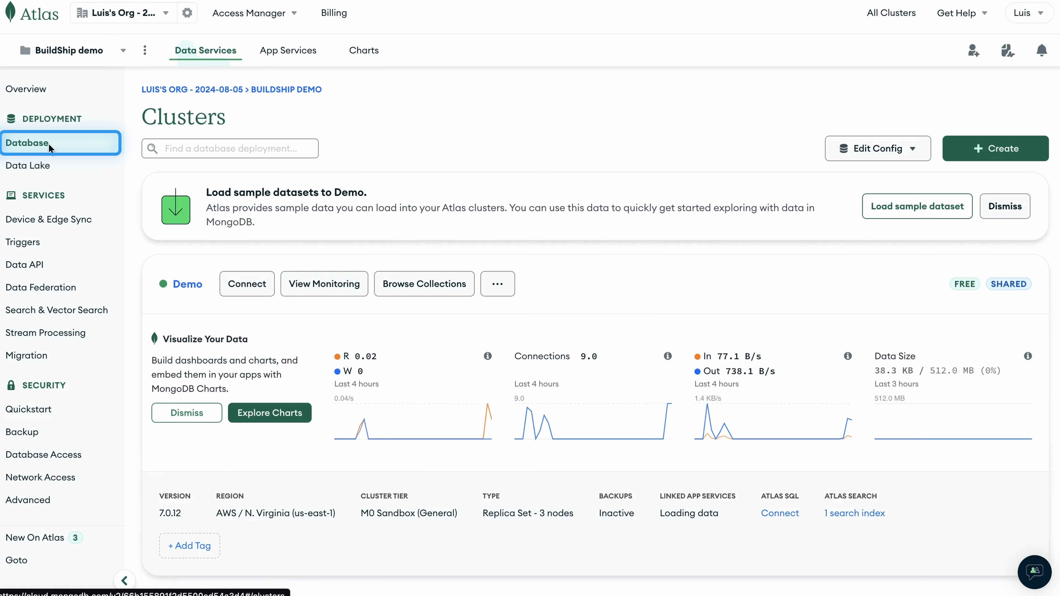
click(250, 288)
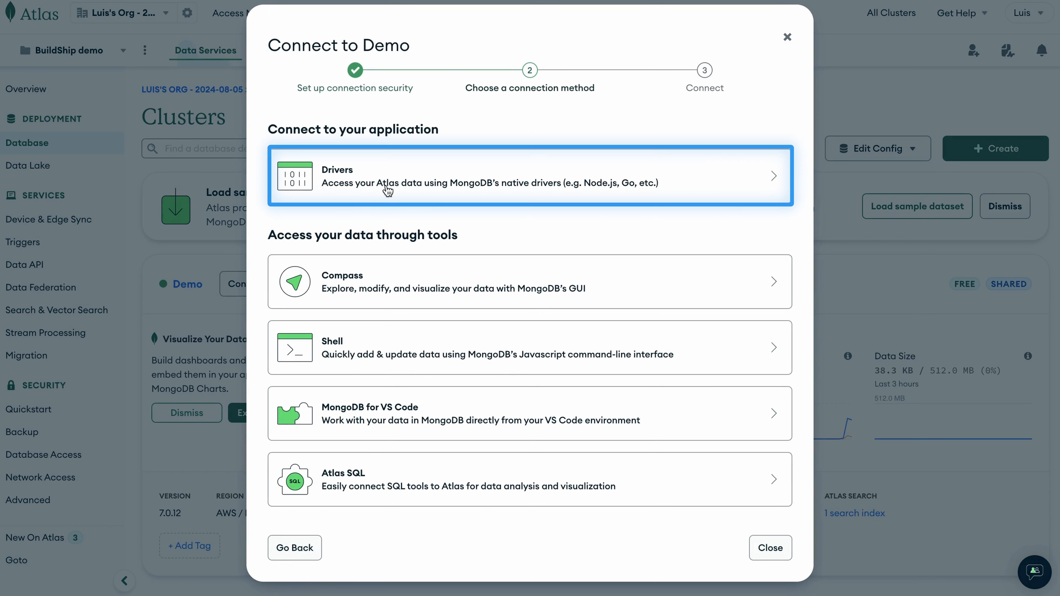
click(384, 186)
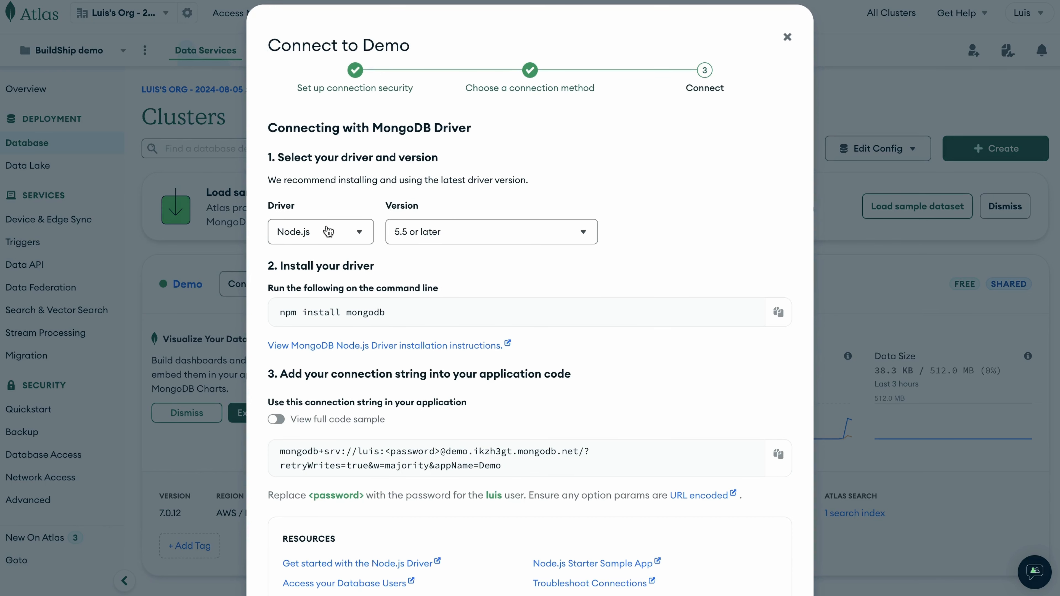
click(338, 243)
scroll(485, 280, down, 2)
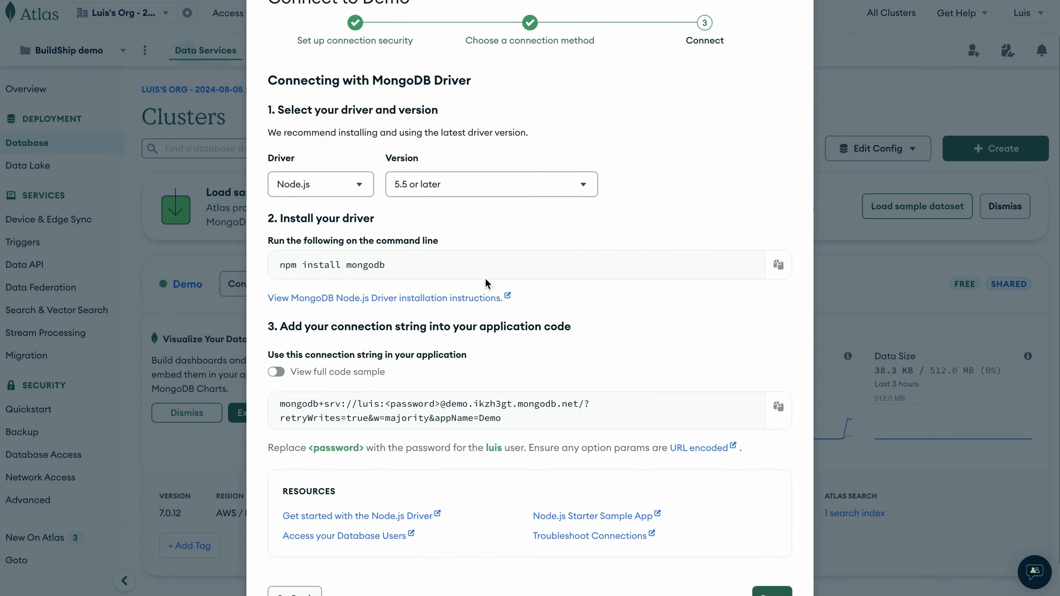
click(778, 366)
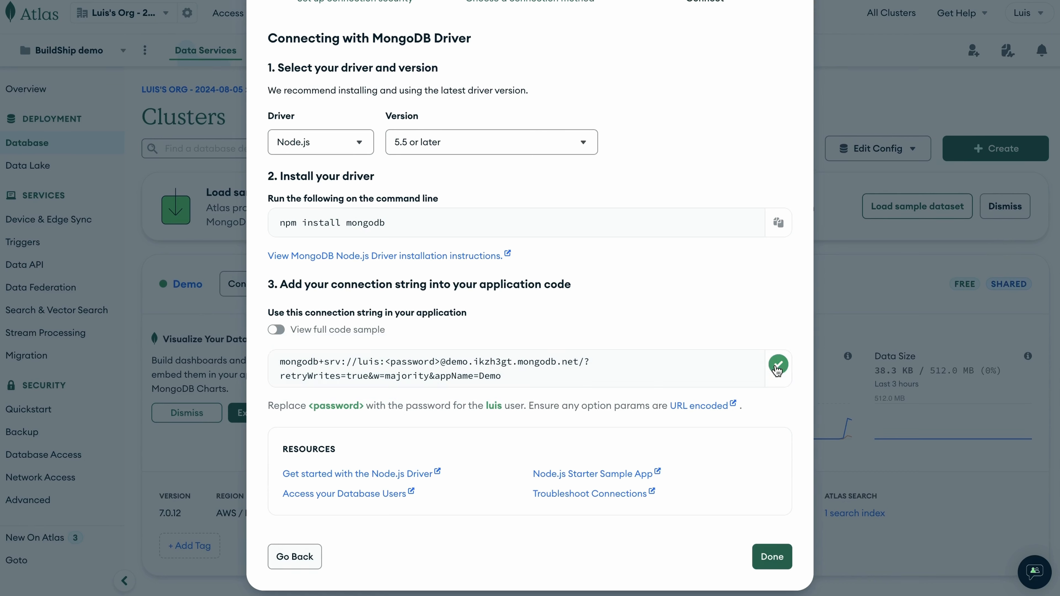
Paste the connection string into a note in Notes.
drag(440, 361, 385, 361)
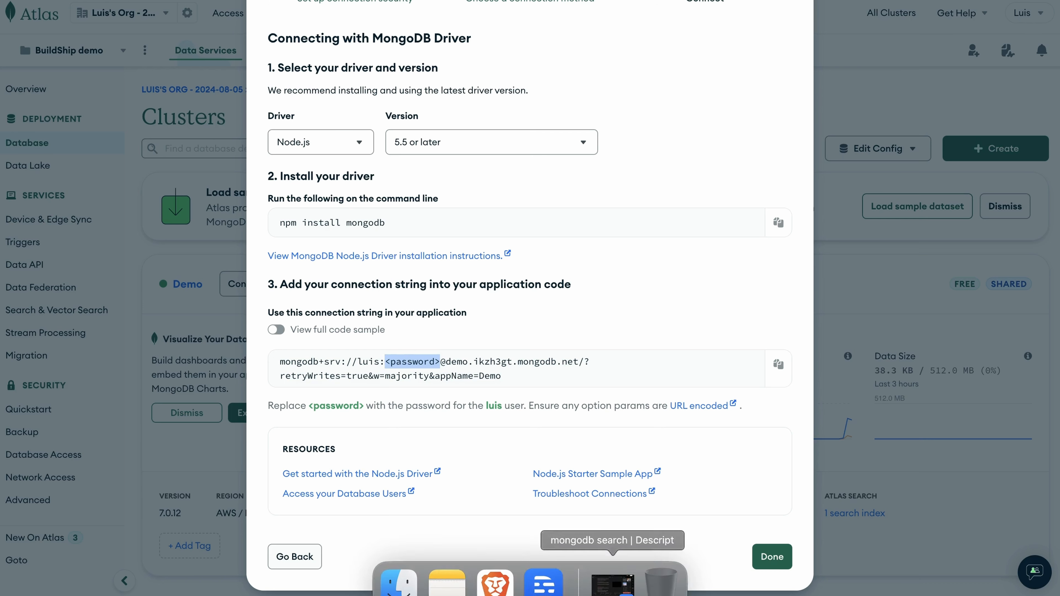
click(446, 571)
key(Return)
key(Return)
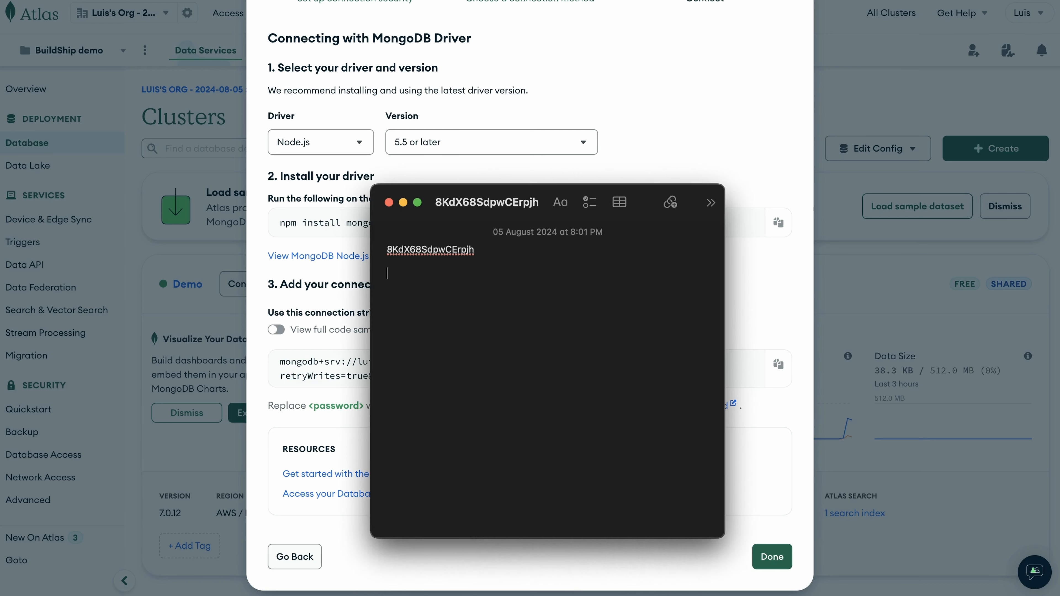
key(super+v)
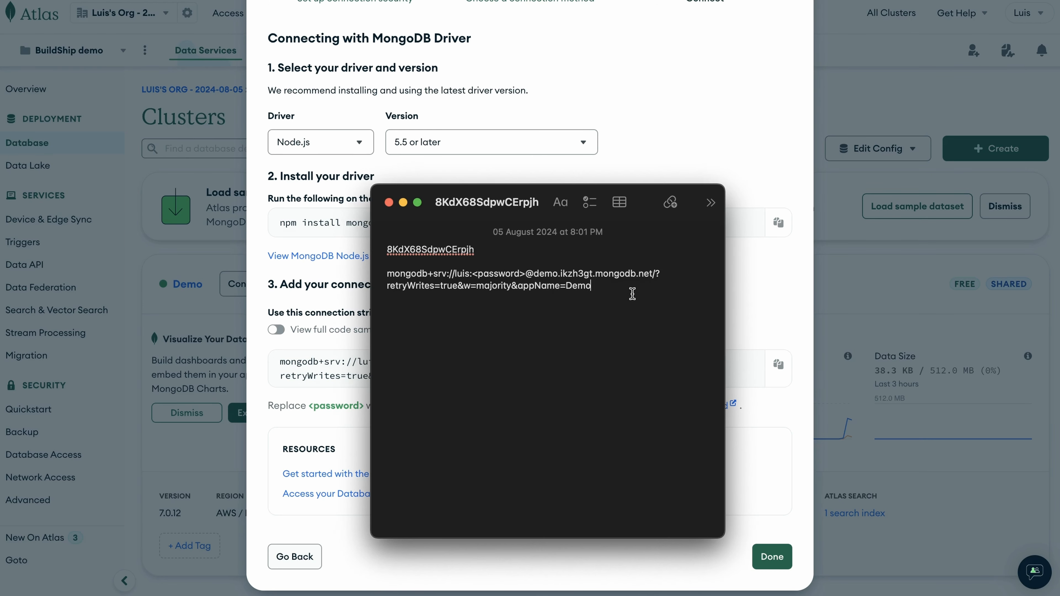
Replace the <password> placeholder in the connection string with the database user's password and select the full string.
drag(480, 249, 379, 247)
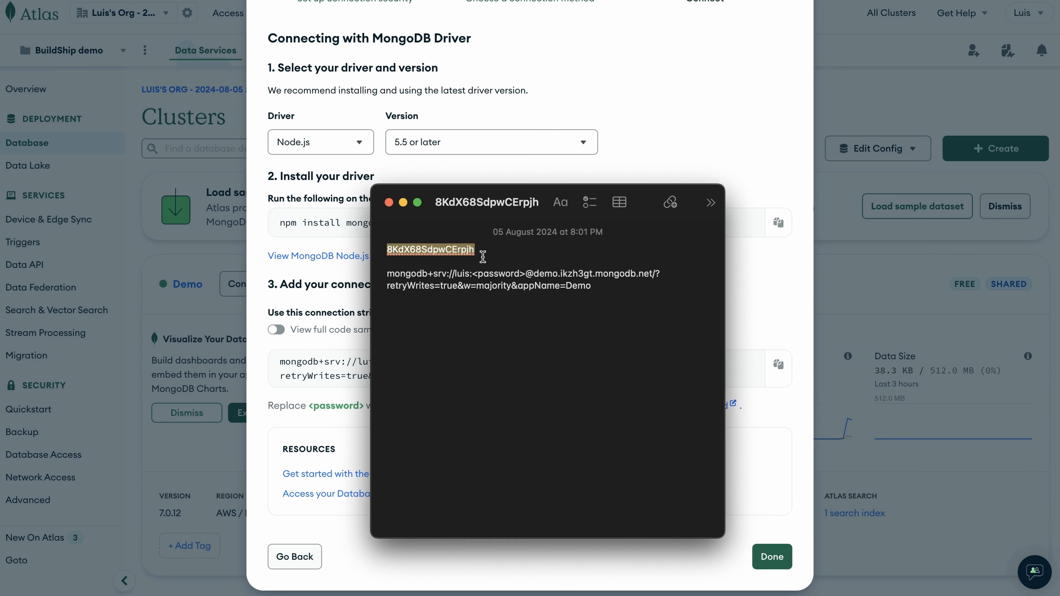
key(super+x)
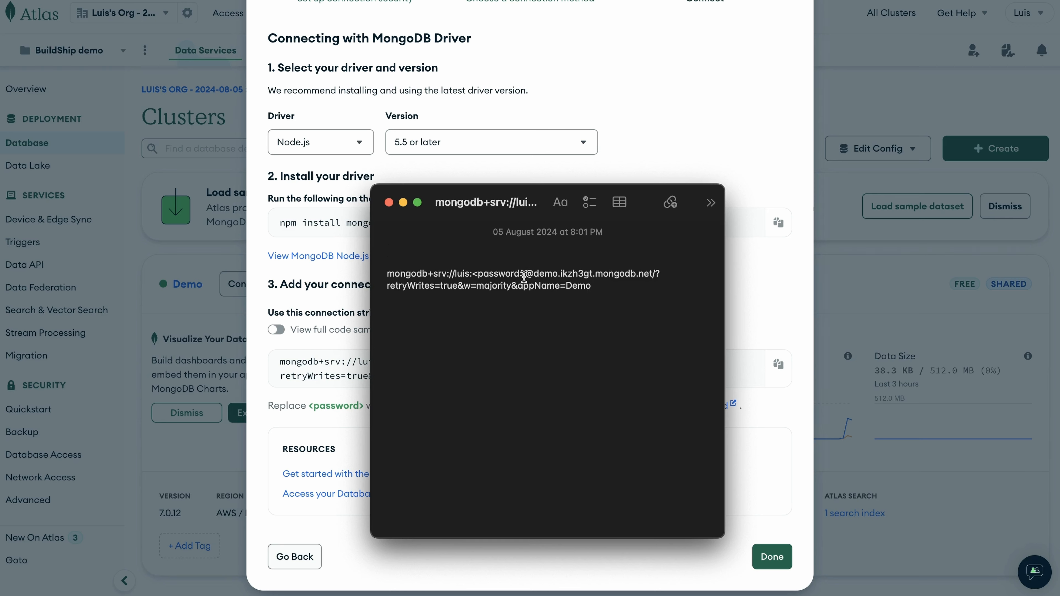
drag(524, 276, 471, 275)
key(BackSpace)
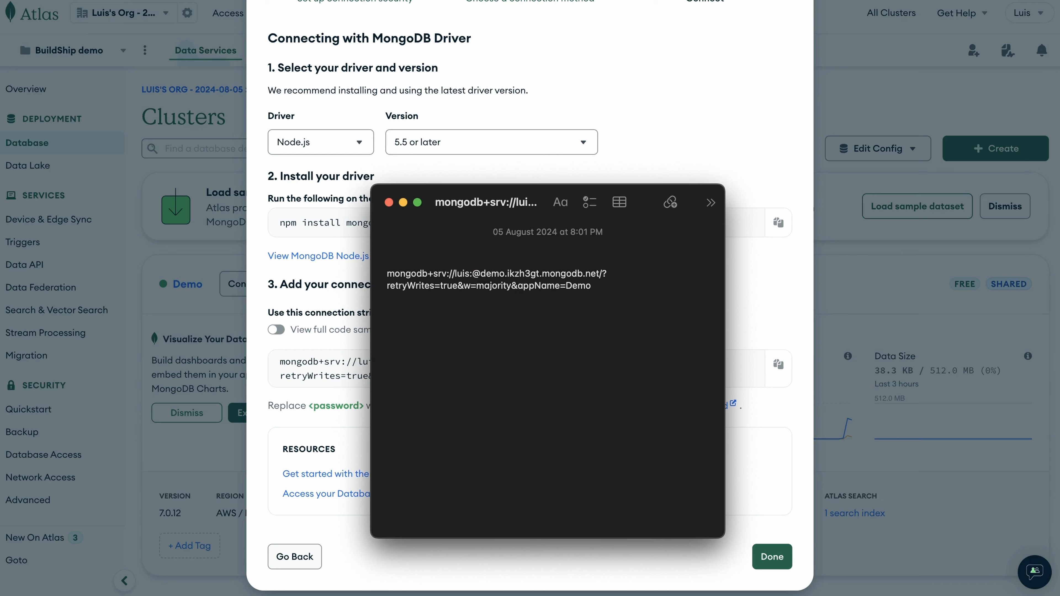
key(super+v)
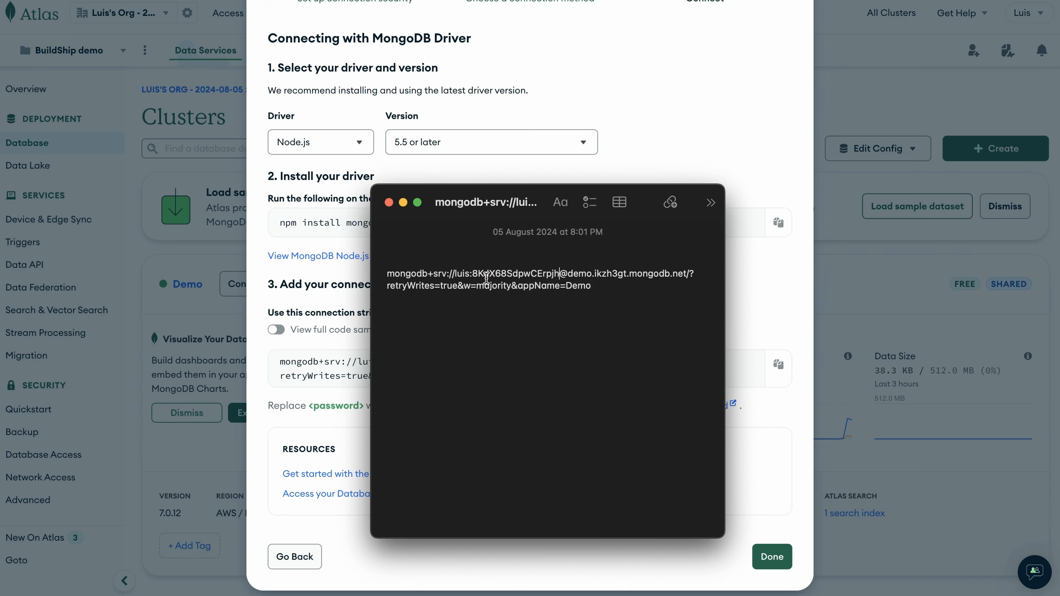
triple_click(603, 283)
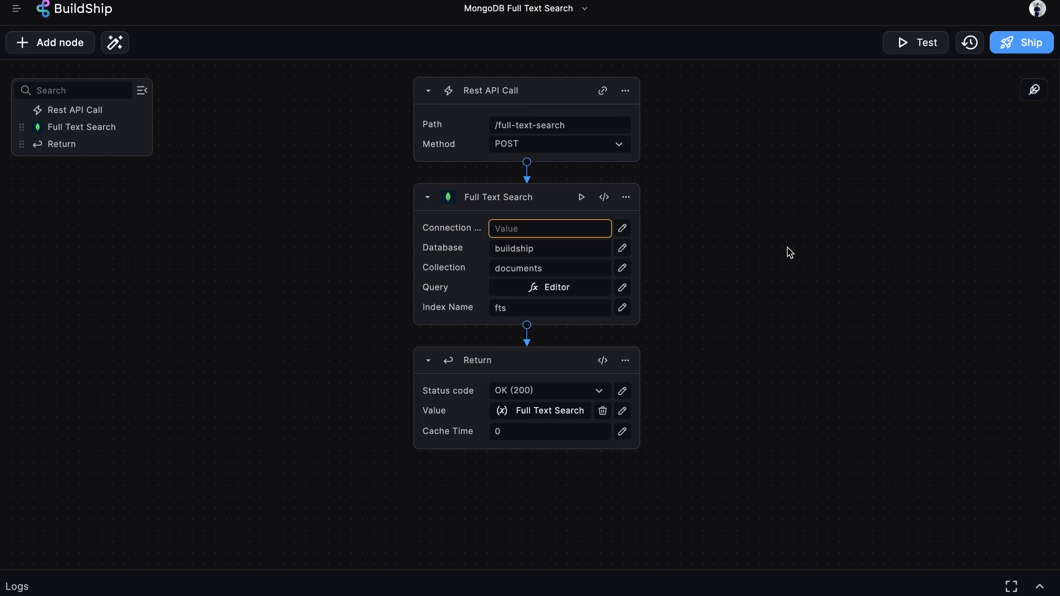
Paste the completed connection string, which contains the password, into the Full Text Search node's Connection String field.
click(575, 228)
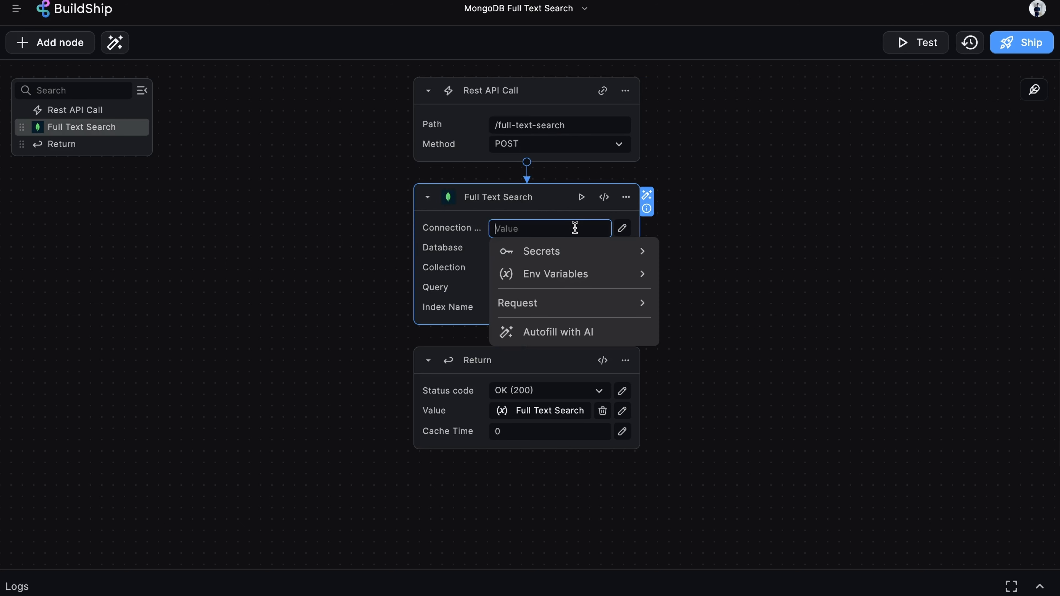
key(ctrl+v)
click(780, 189)
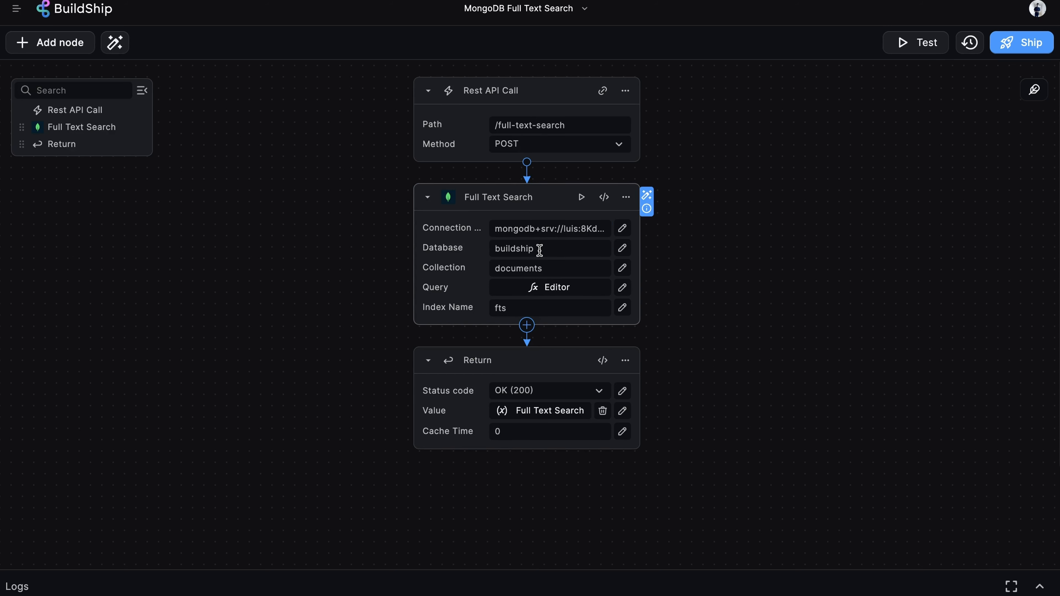
Set the Full Text Search node's Collection to movies, checking the Database field and Query editor expression.
click(555, 248)
click(666, 225)
double_click(558, 268)
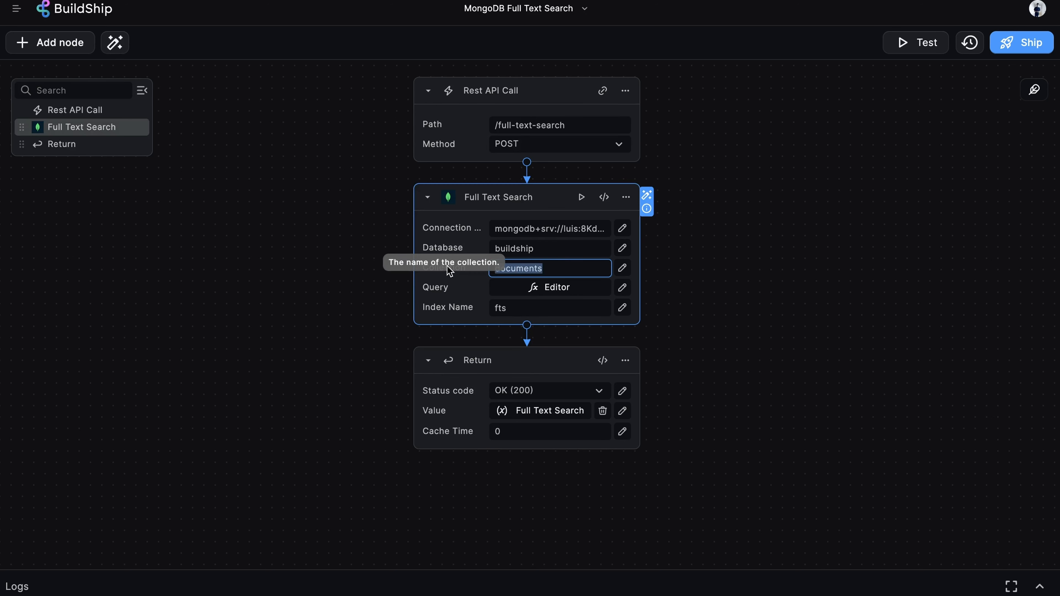
text(movies)
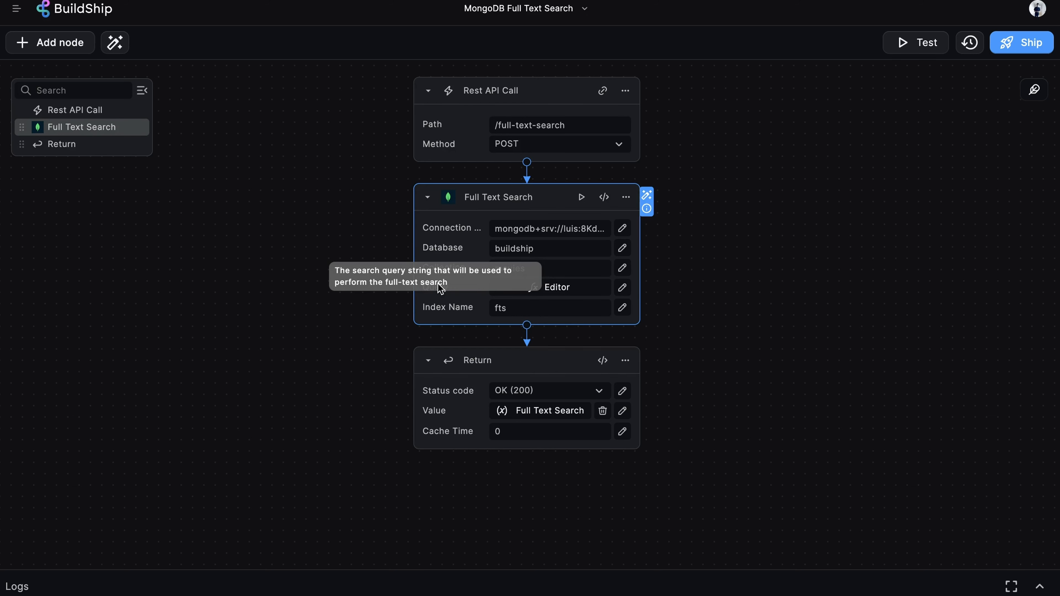
click(573, 288)
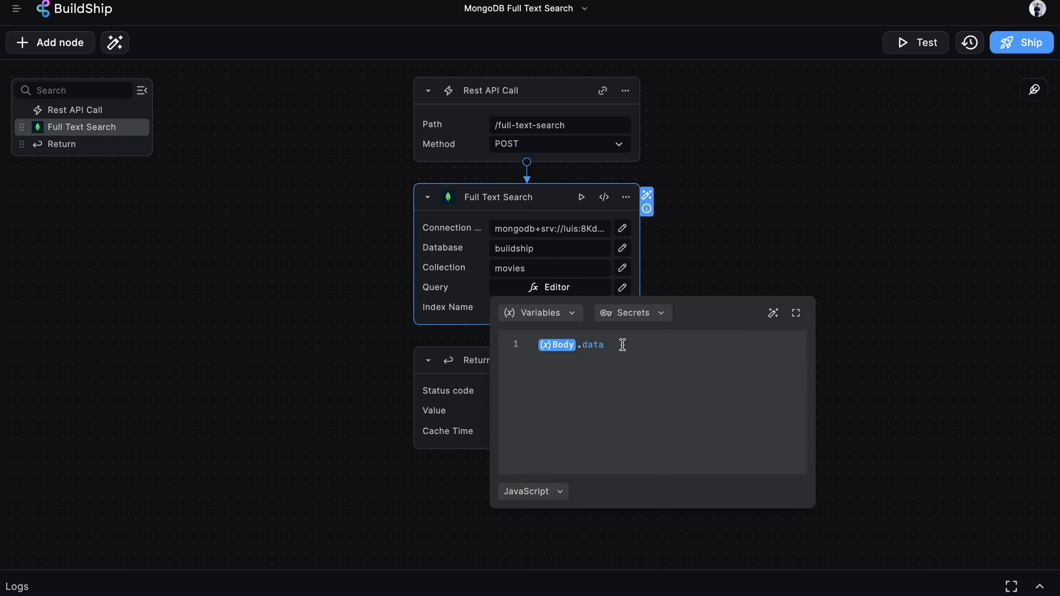
click(788, 225)
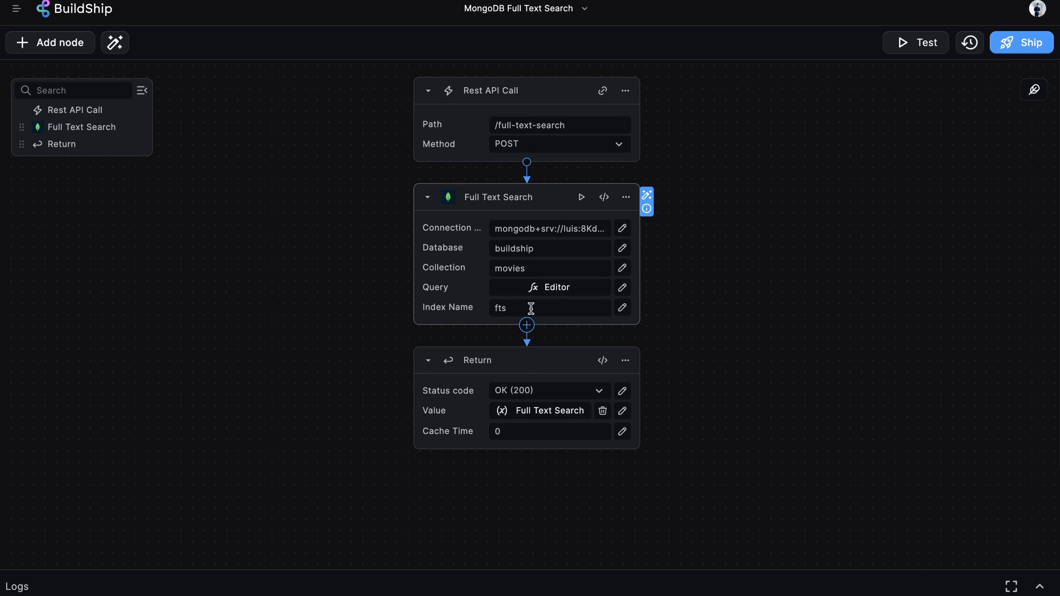
Set the Return node's Value to the whole Full Text Search output object.
scroll(783, 208, down, 2)
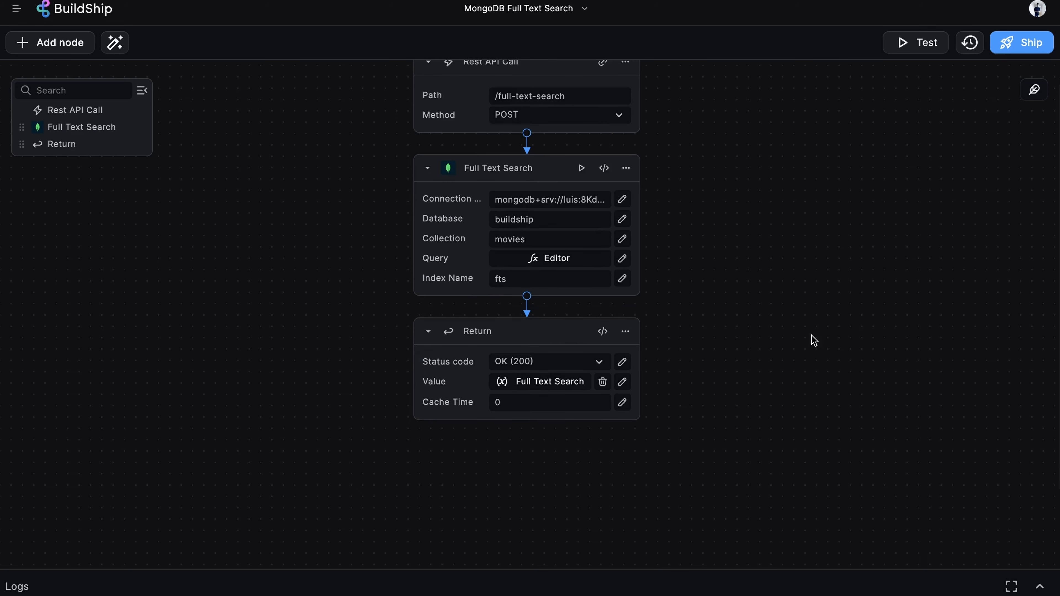
click(568, 383)
click(586, 479)
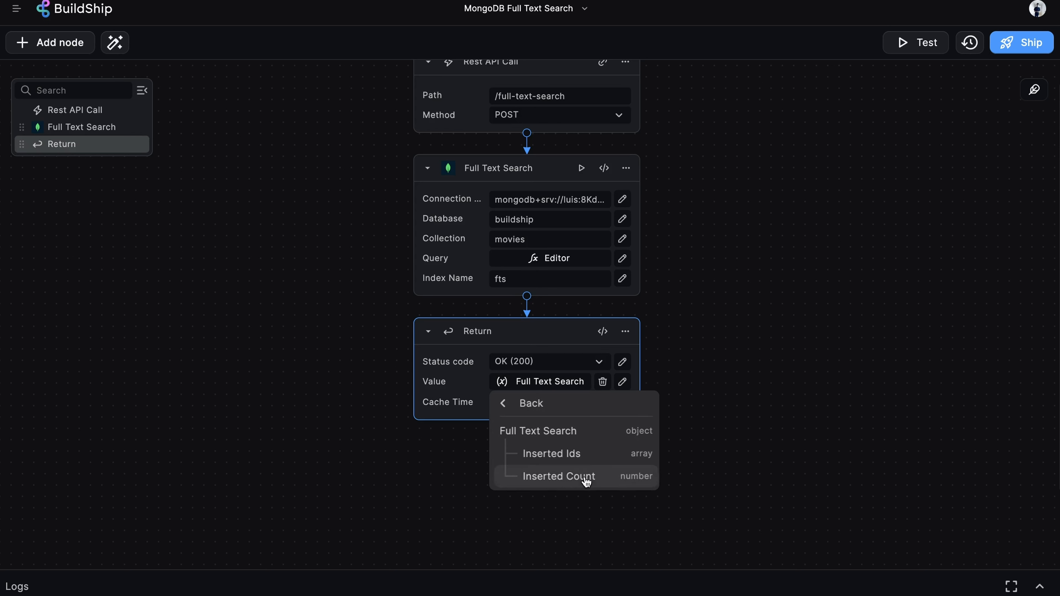
click(556, 433)
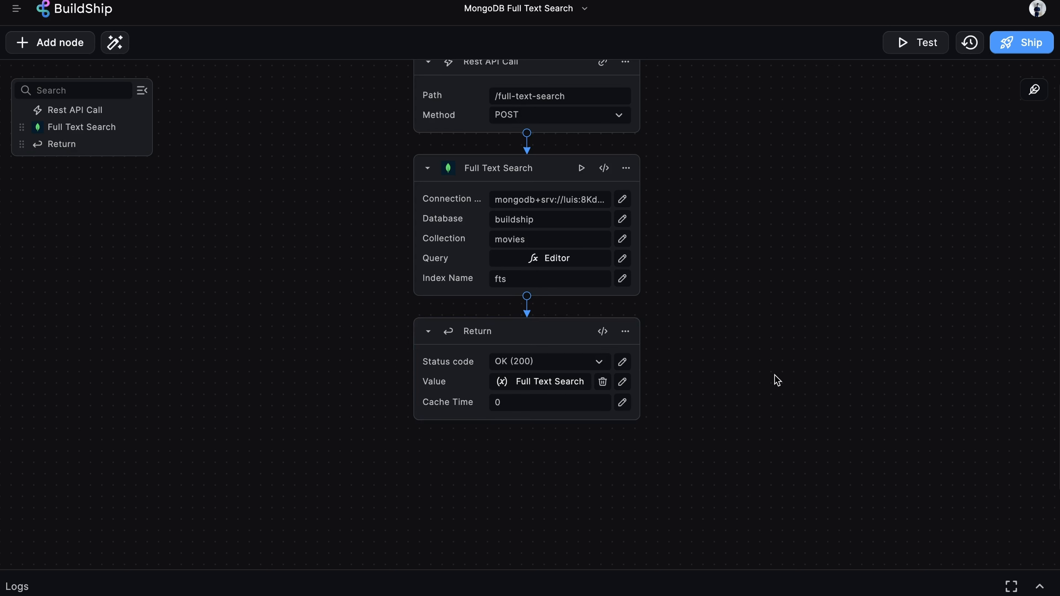
scroll(777, 380, up, 1)
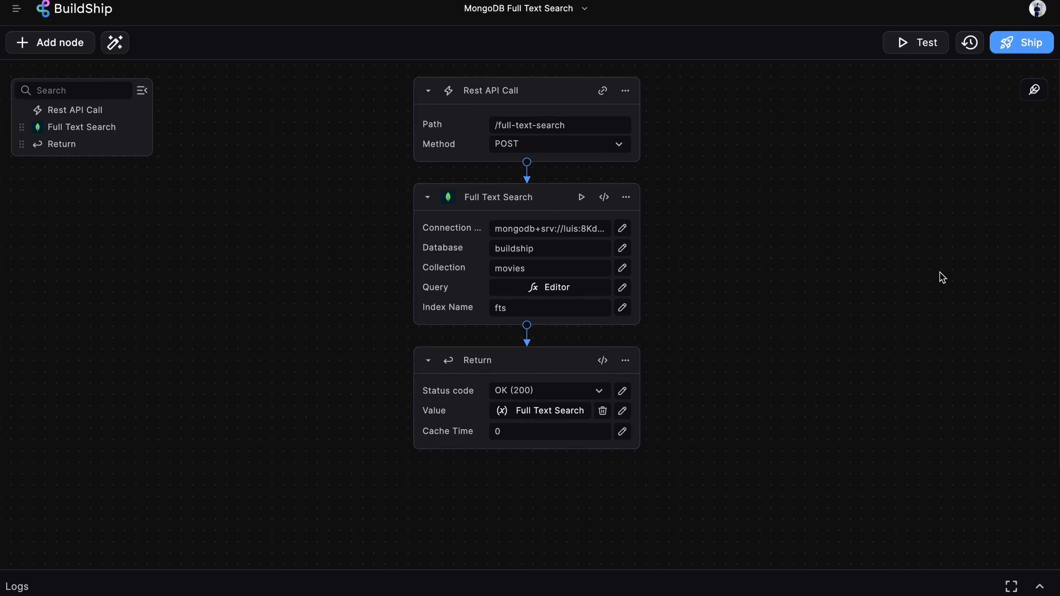
Test the workflow with a JSON body whose data field is Knight.
click(906, 44)
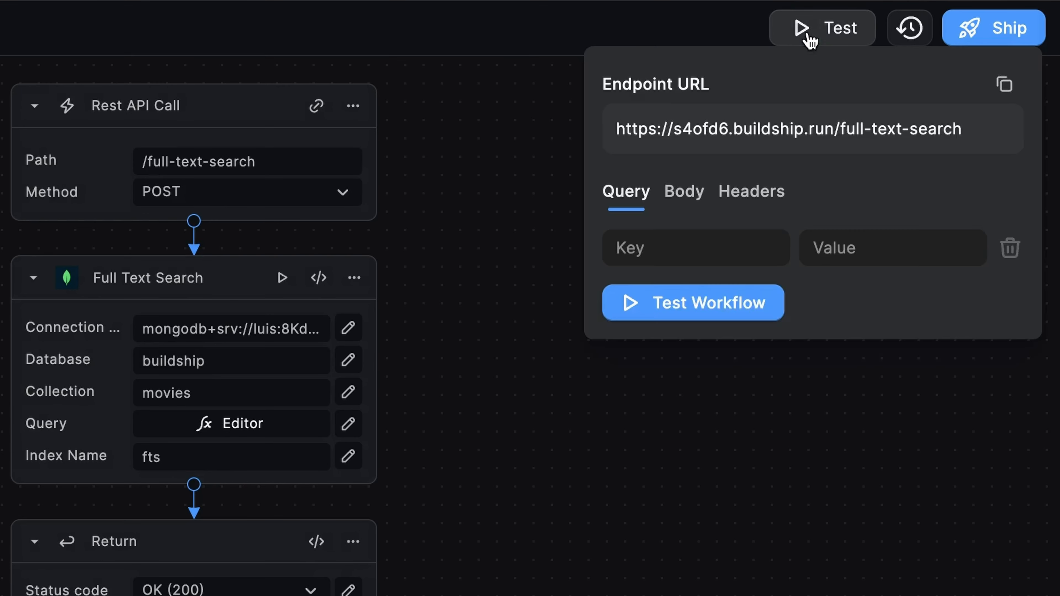
click(683, 199)
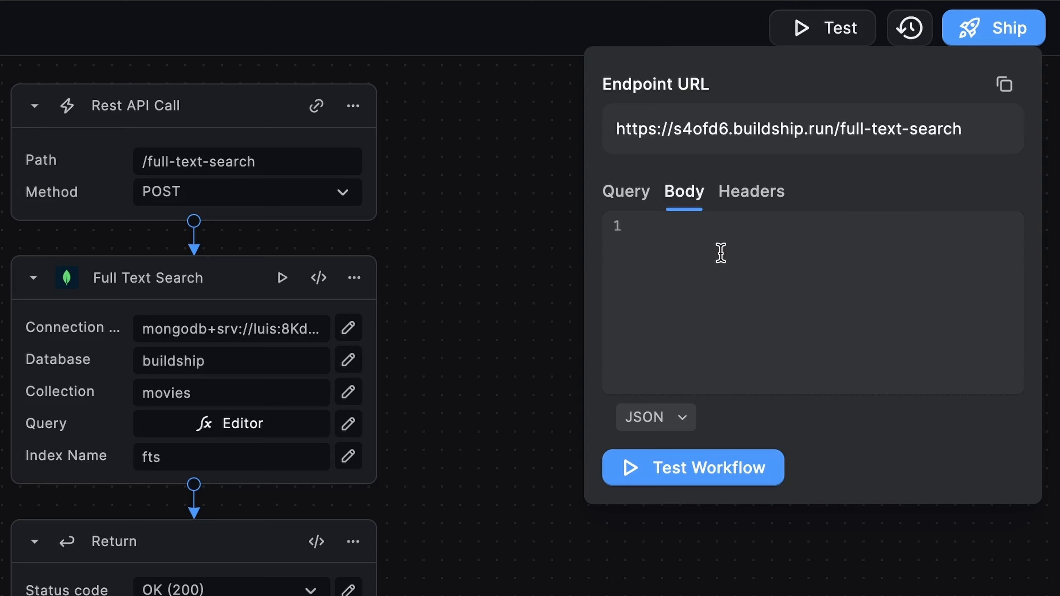
text({   "data": "Knight" })
drag(702, 279, 640, 221)
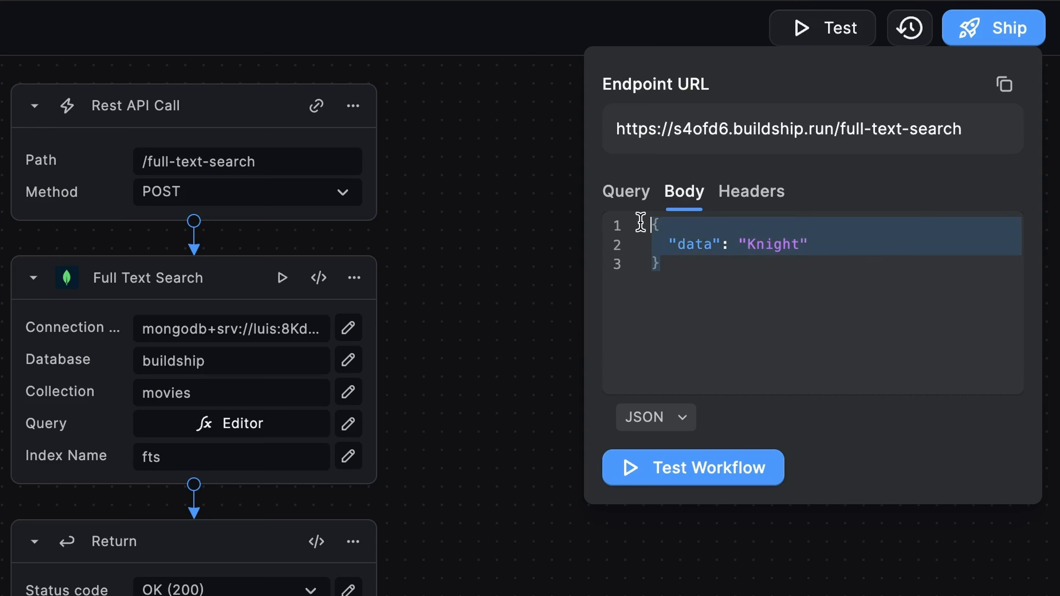
click(766, 292)
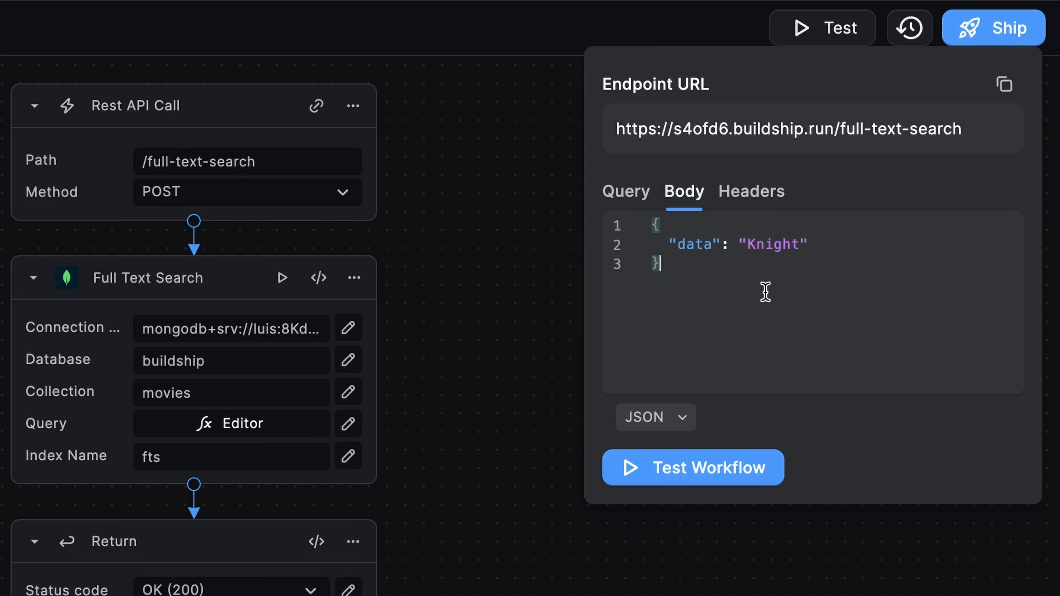
double_click(683, 251)
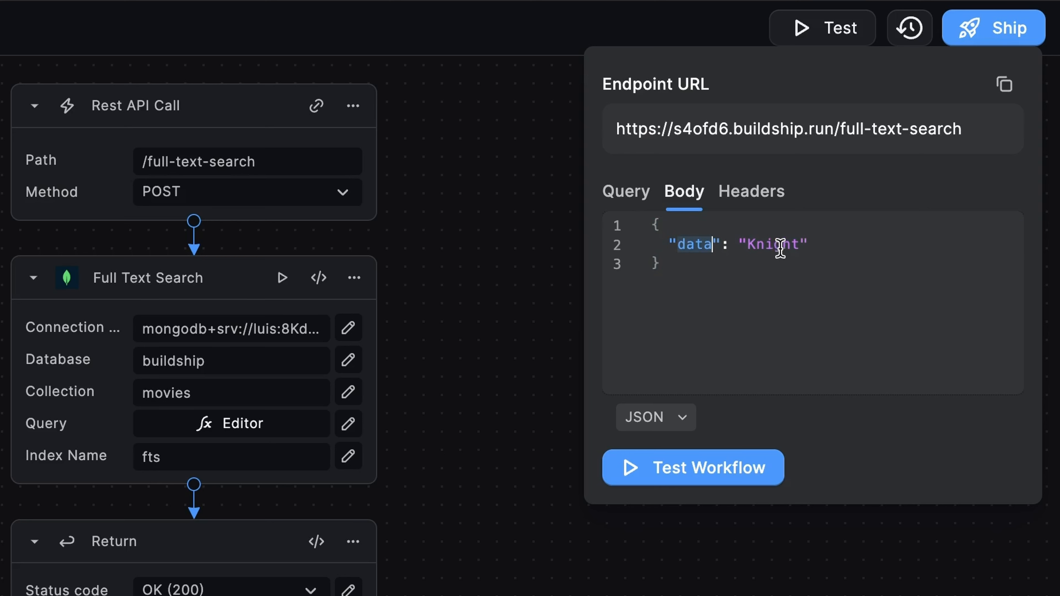
double_click(754, 250)
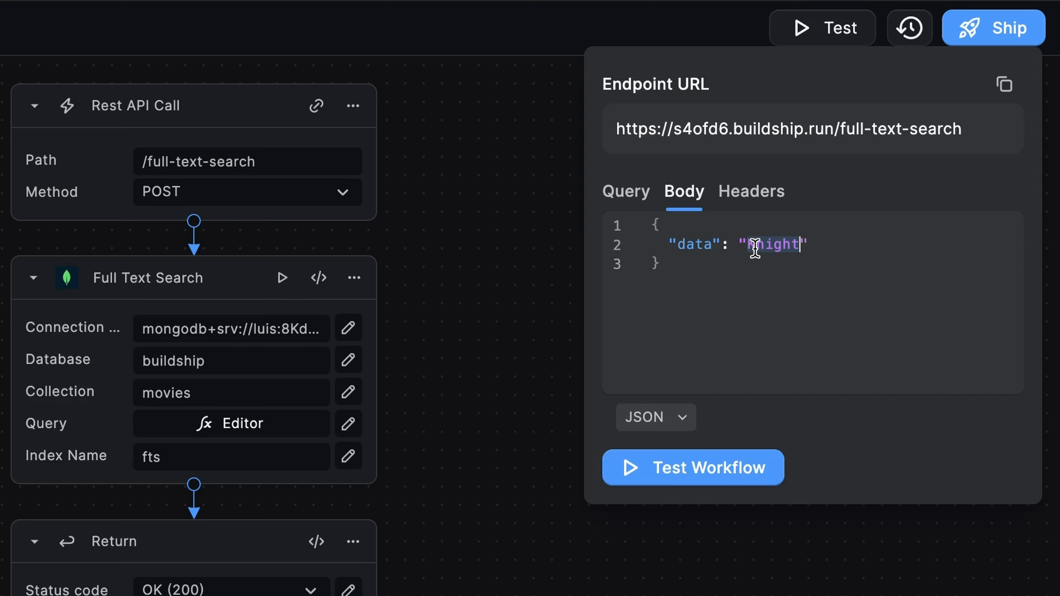
click(819, 265)
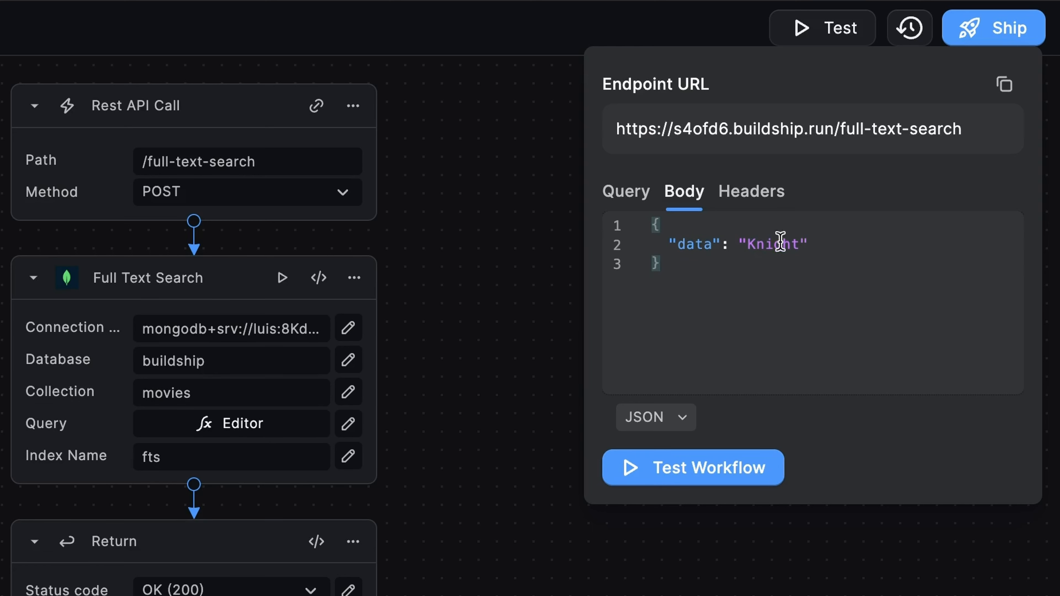
click(731, 470)
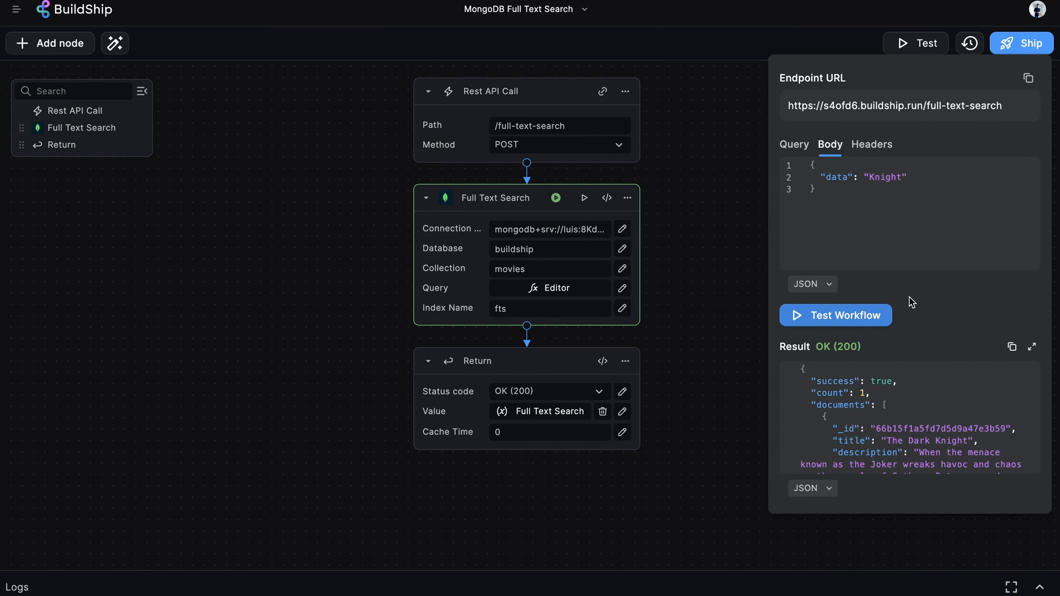
Review the documents in the Atlas movies collection to choose another search term.
scroll(925, 393, down, 1)
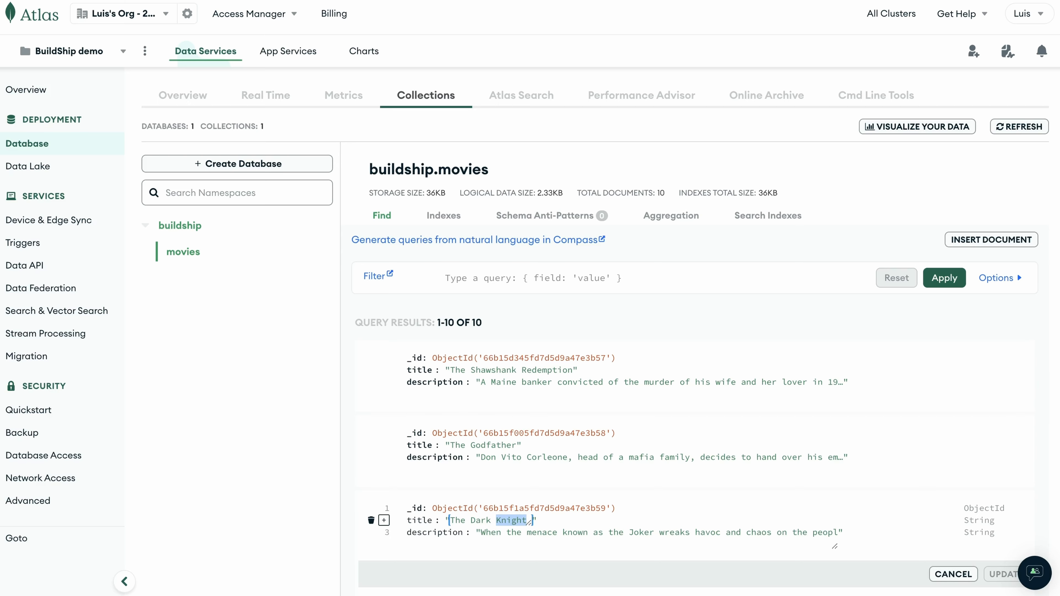
scroll(706, 340, down, 1)
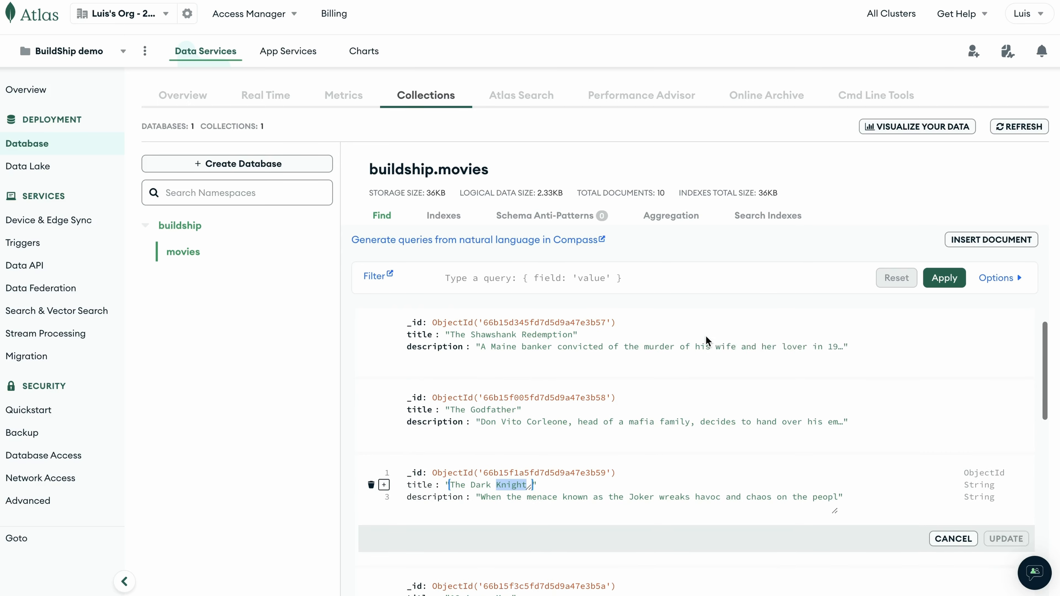
click(549, 480)
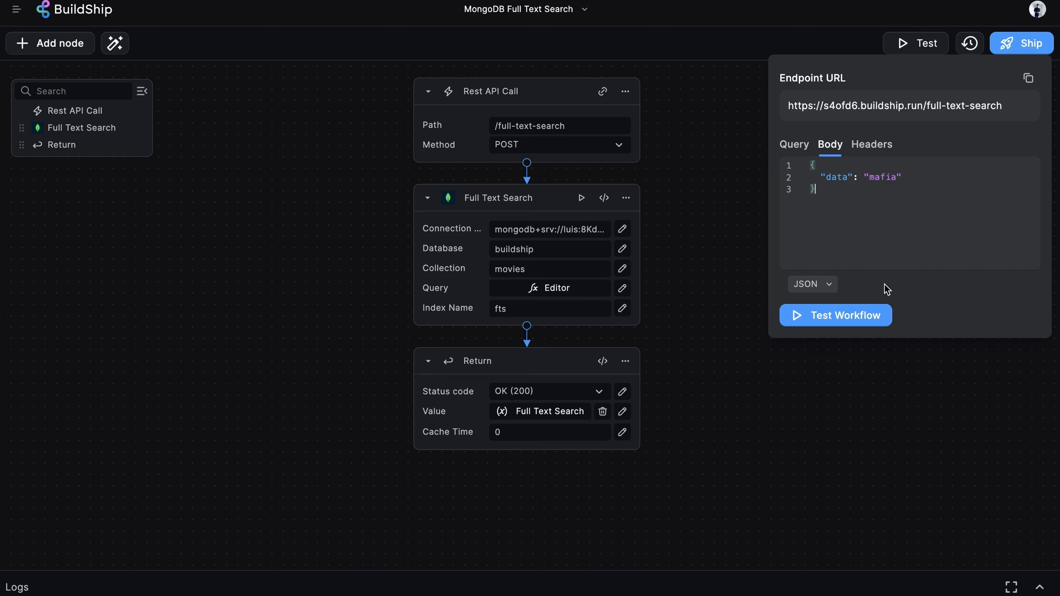
Test the workflow with a JSON body whose data field is mafia and expand the result.
click(873, 316)
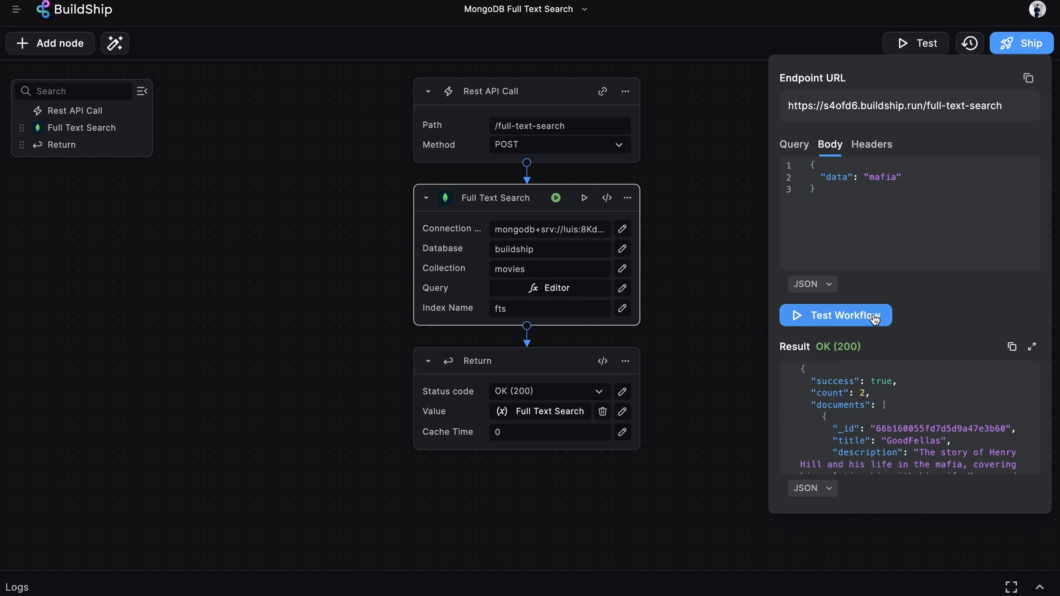
click(1033, 348)
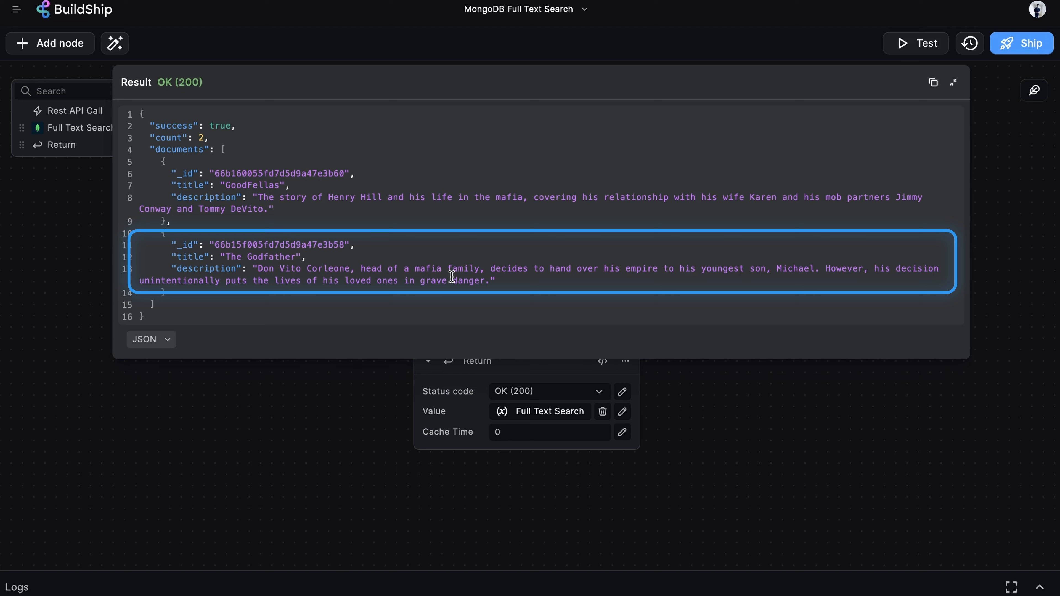
Examine where the word mafia appears in the returned descriptions, then close the expanded result.
double_click(433, 268)
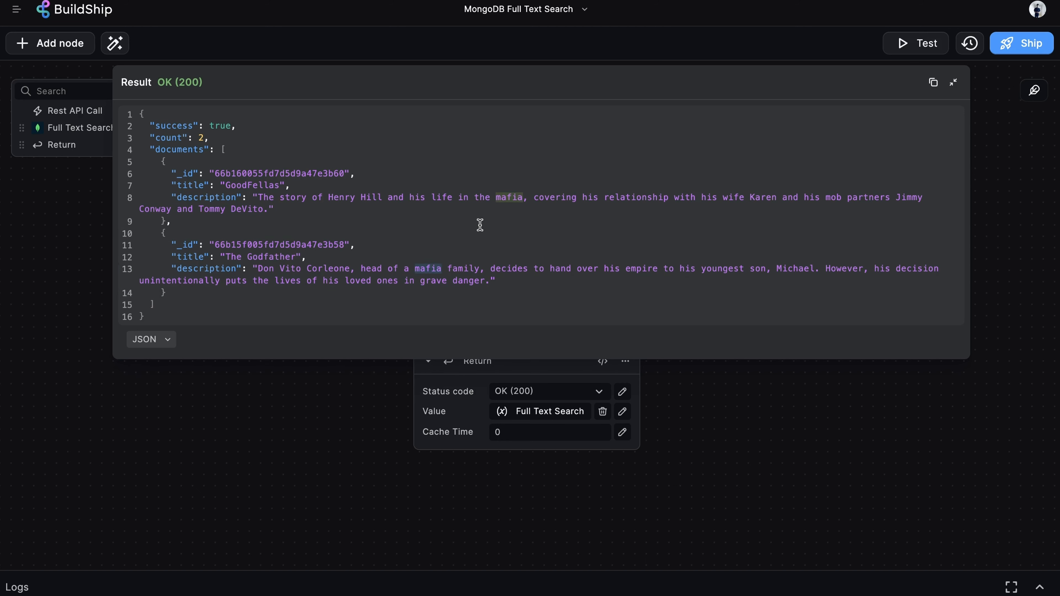
click(473, 197)
click(730, 438)
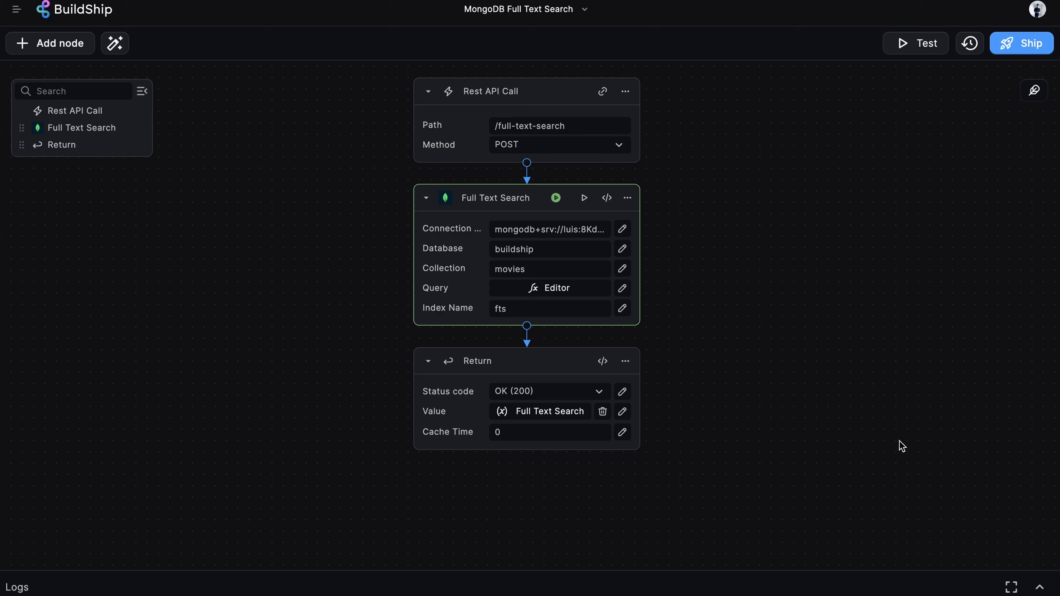
Create a new flow from the MongoDB Create Embeddings template, searching the templates for mongo.
click(16, 10)
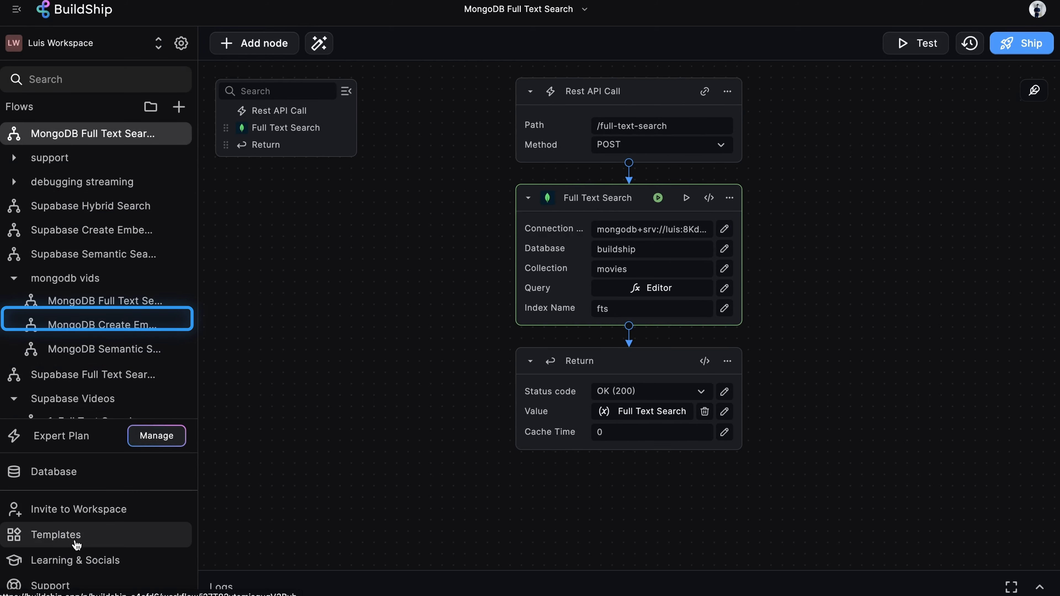
click(76, 538)
click(299, 49)
text(m)
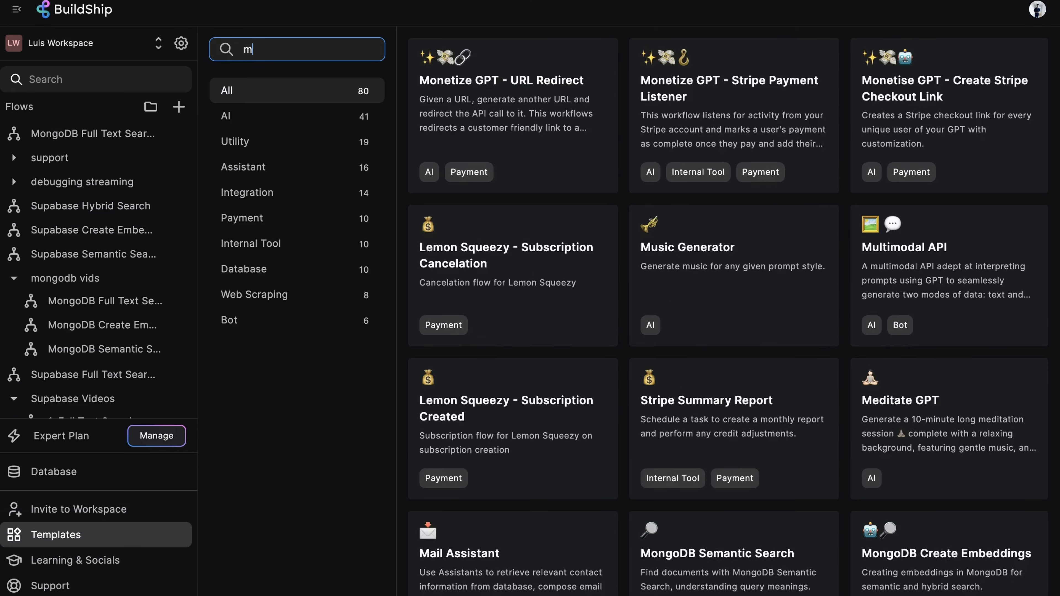
text(ongo)
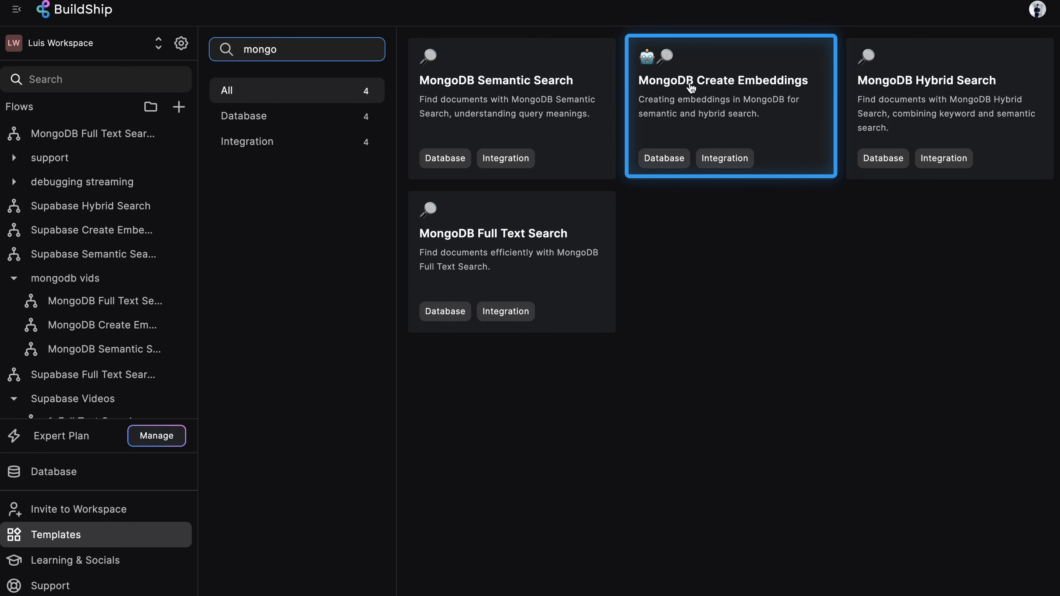
click(742, 88)
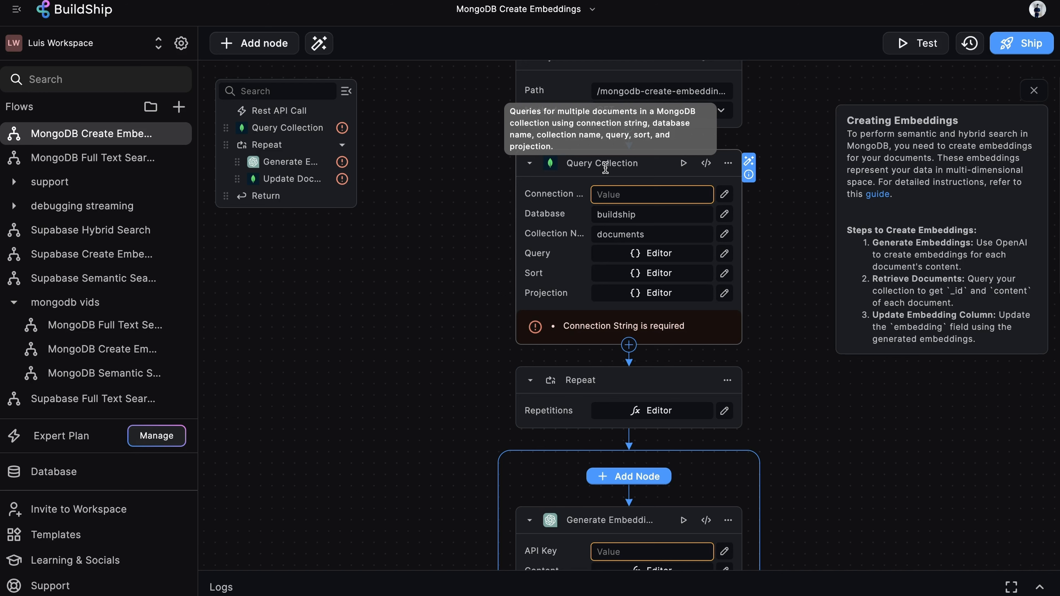
Copy the MongoDB connection string from the Full Text Search flow into the Query Collection node's connection string.
click(610, 193)
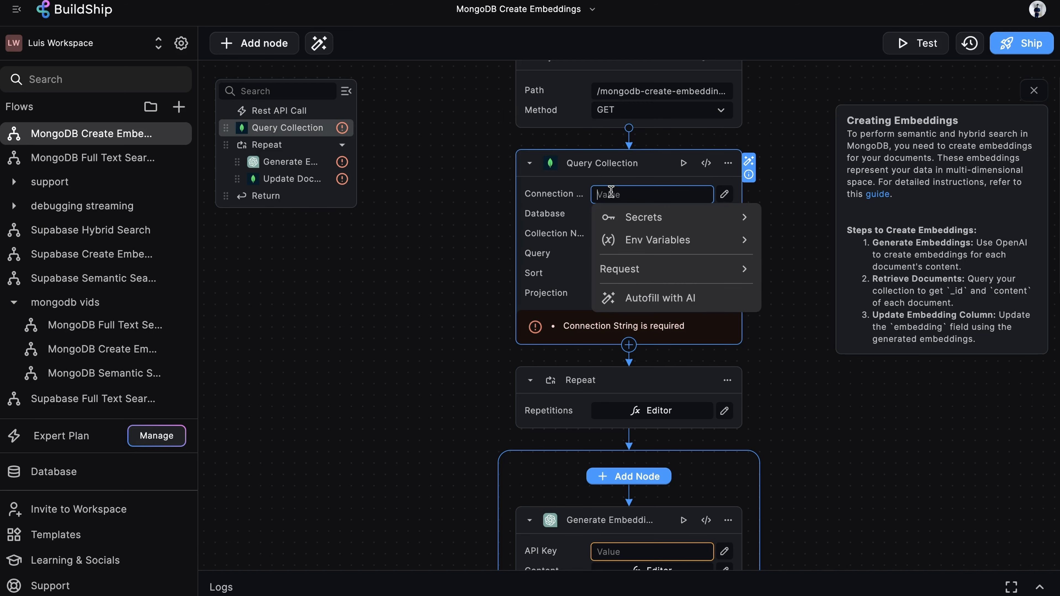
click(387, 245)
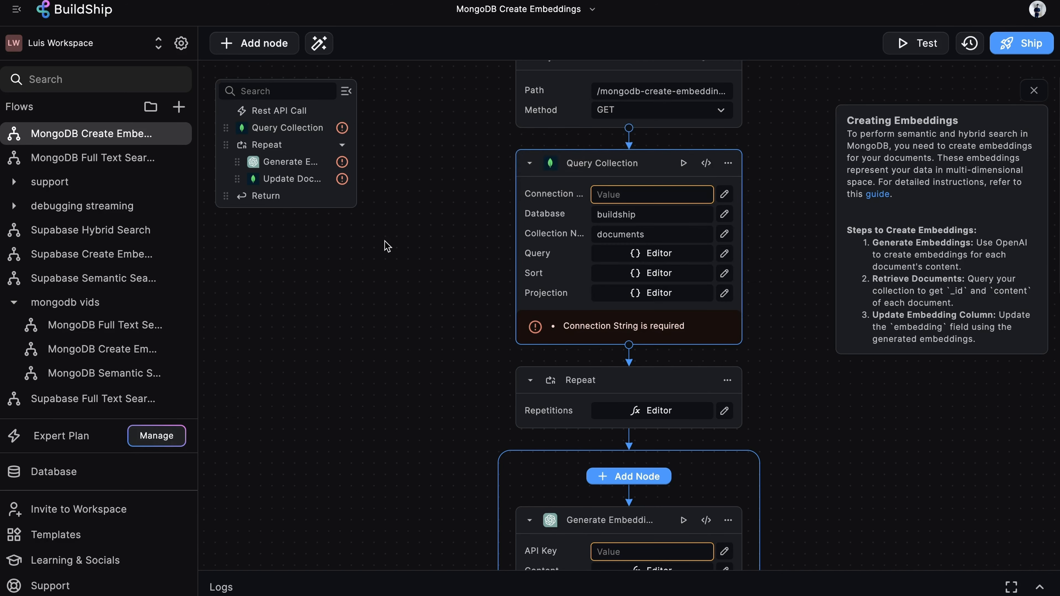
click(150, 158)
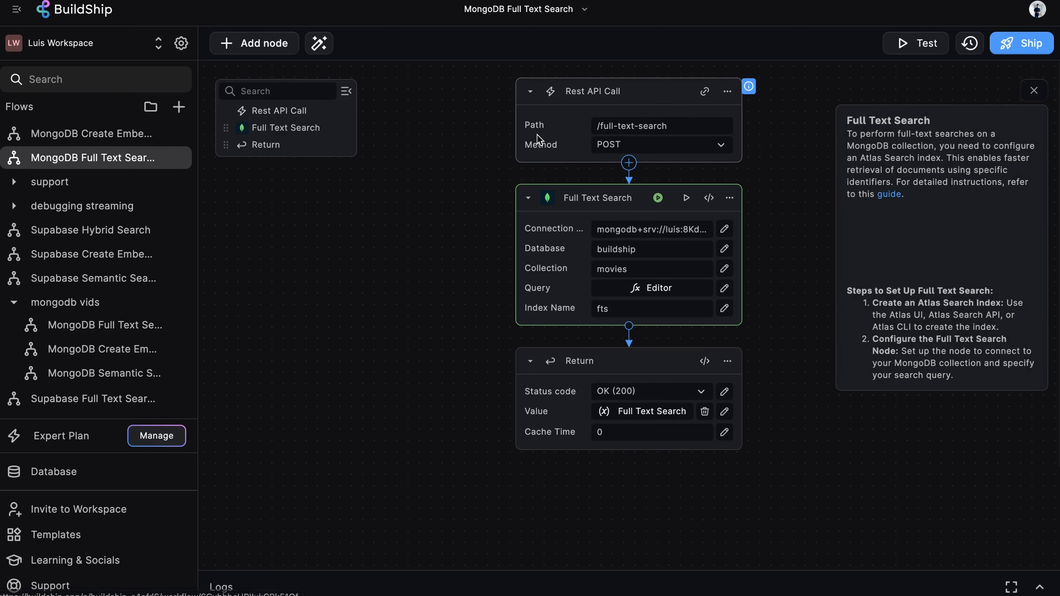
click(661, 230)
key(ctrl+c)
click(91, 133)
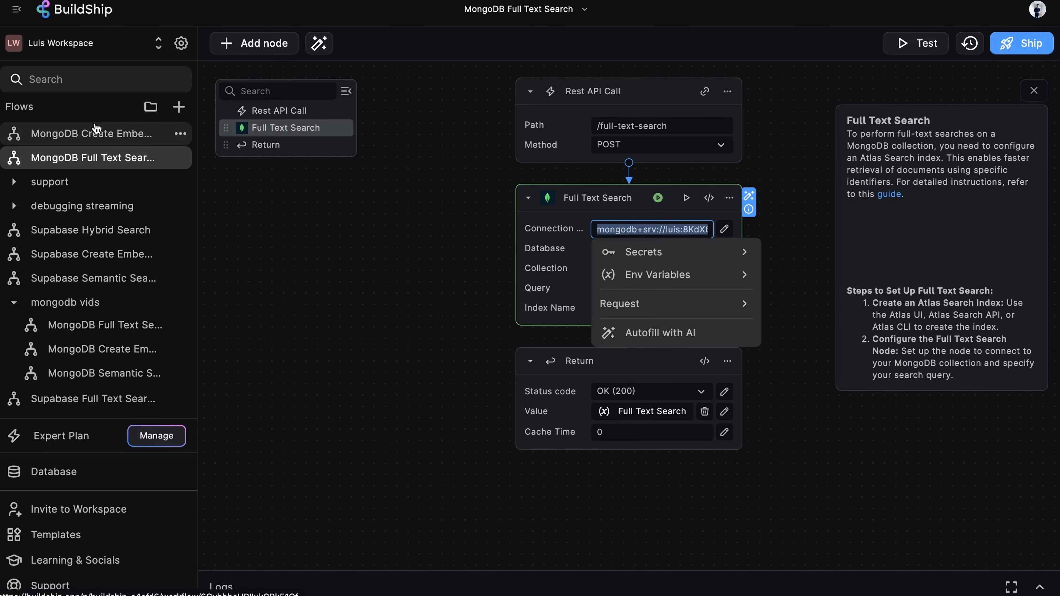
key(ctrl+v)
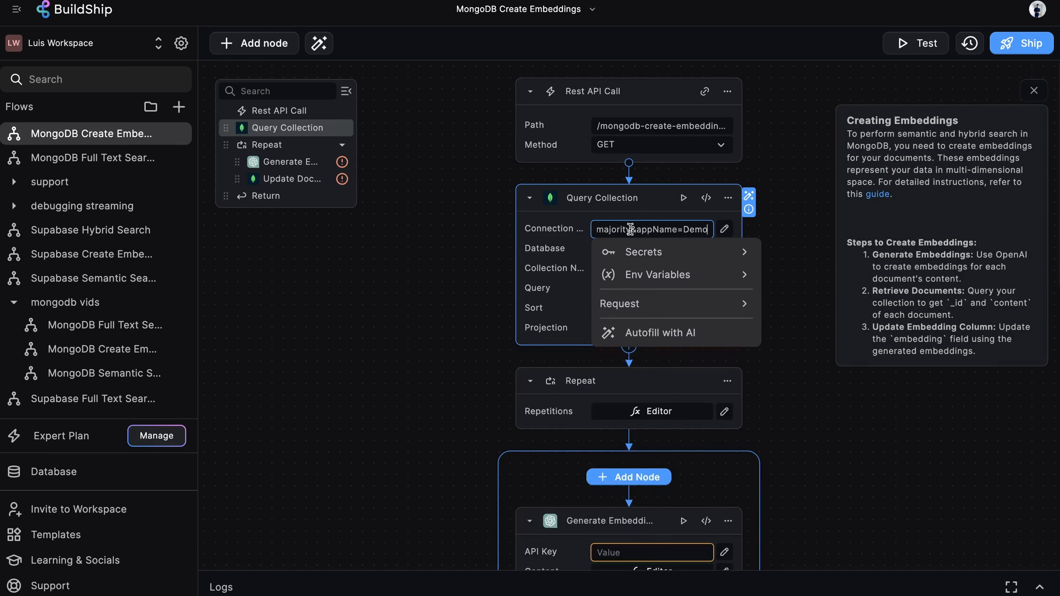
click(783, 131)
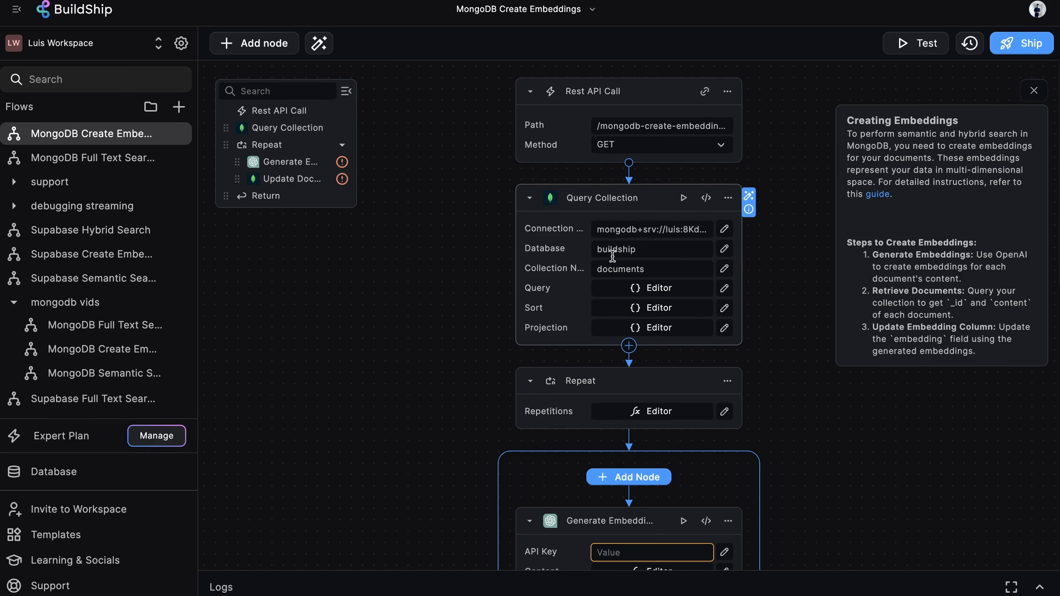
Set the Query Collection node's collection name to movies.
click(622, 268)
text(movies)
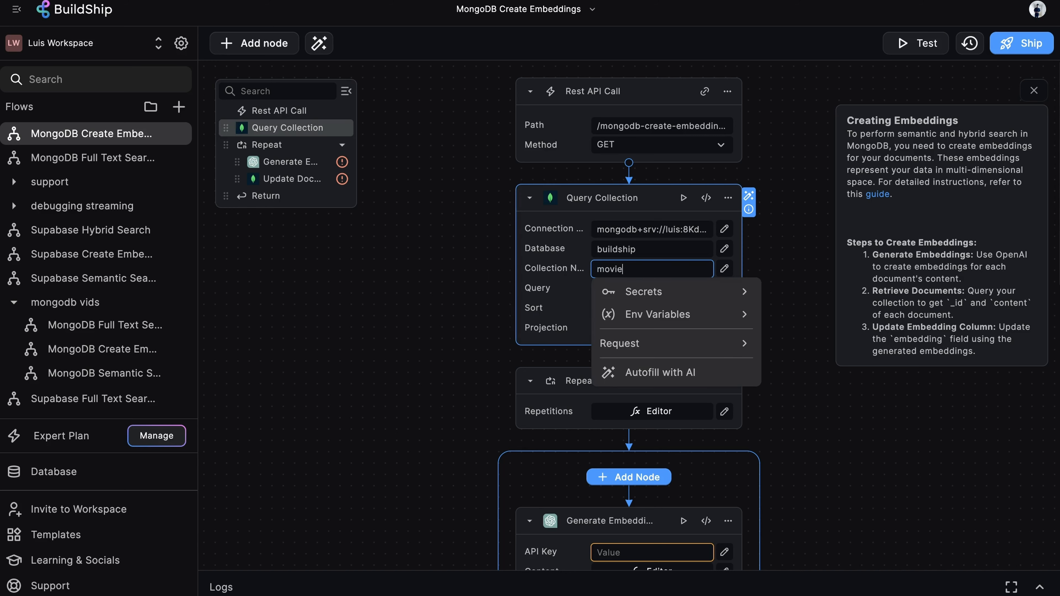
click(763, 167)
Edit the Query Collection projection to return the description field instead of content, copying the field name from Atlas.
scroll(791, 169, down, 1)
scroll(791, 169, down, 3)
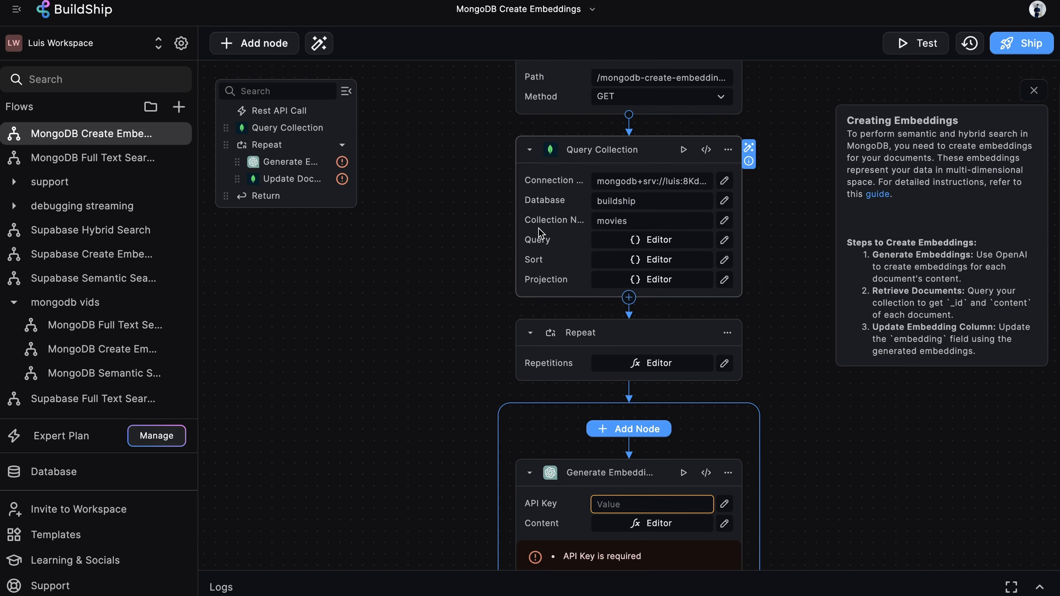
mouse_move(533, 269)
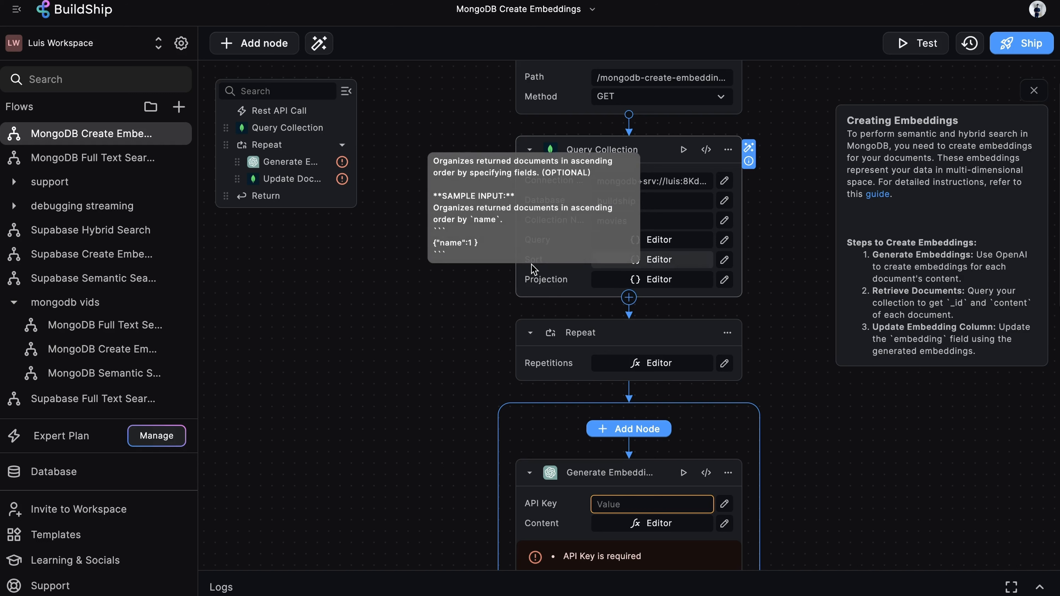
mouse_move(554, 287)
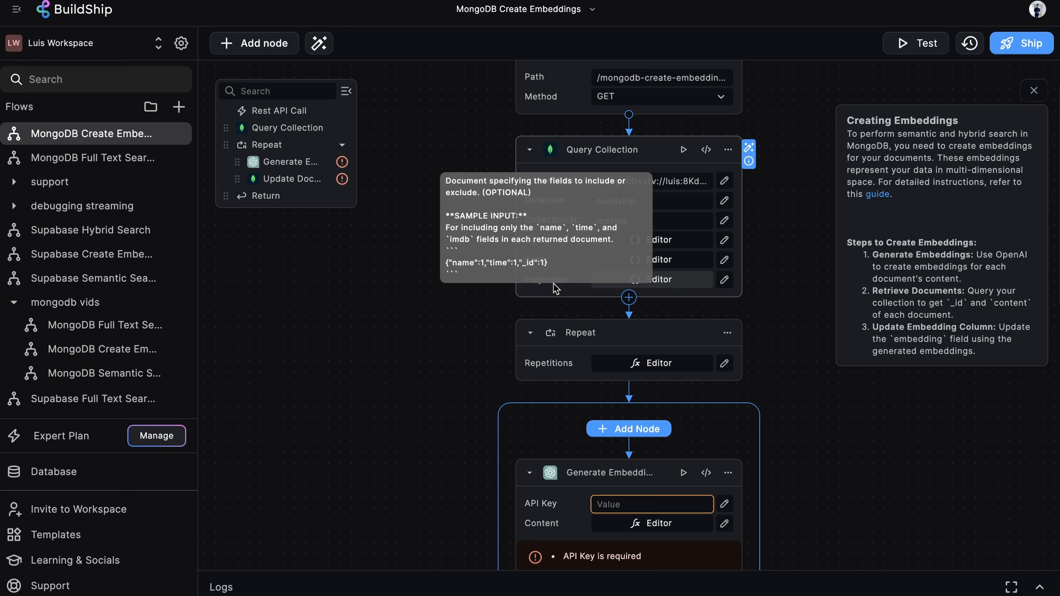
click(683, 281)
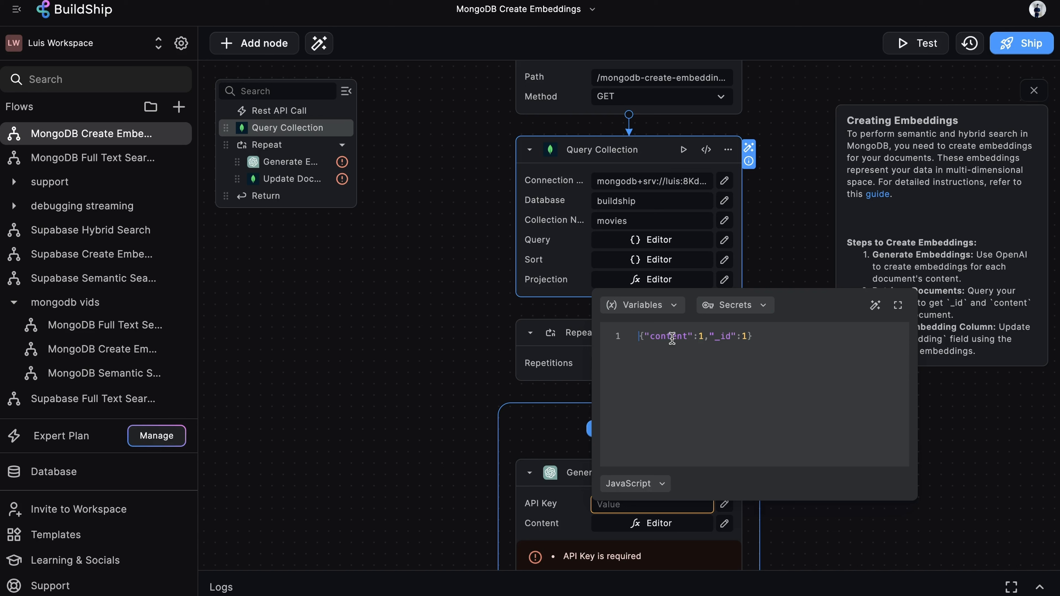
click(687, 336)
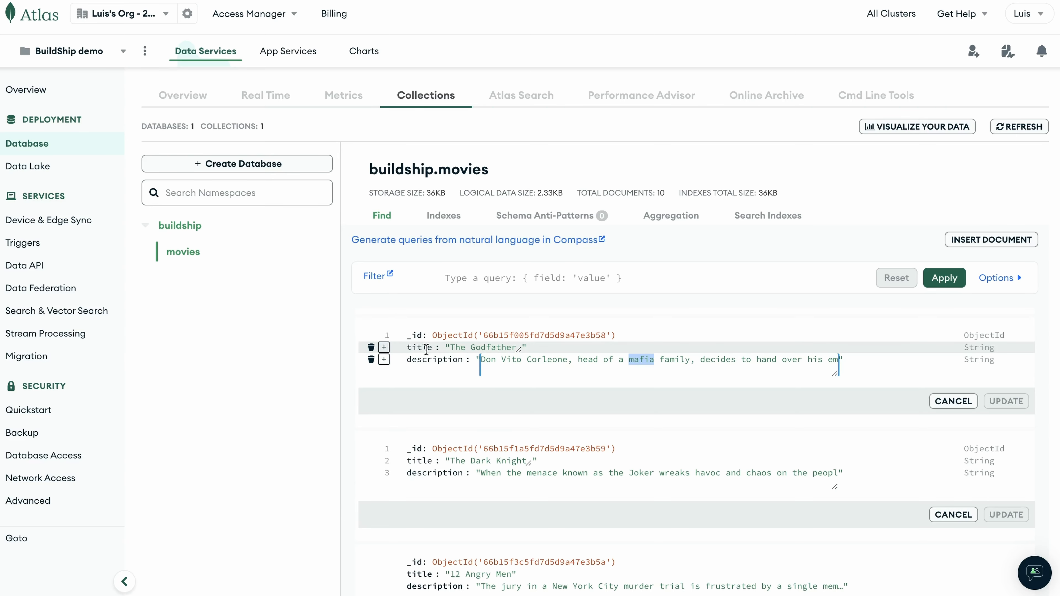
double_click(434, 359)
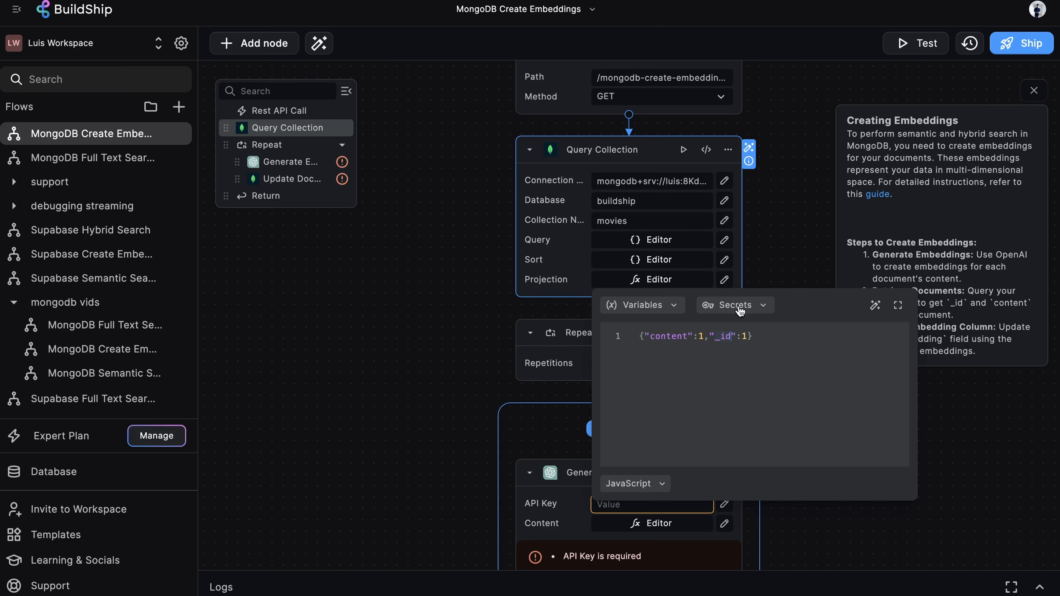
text(description)
click(792, 235)
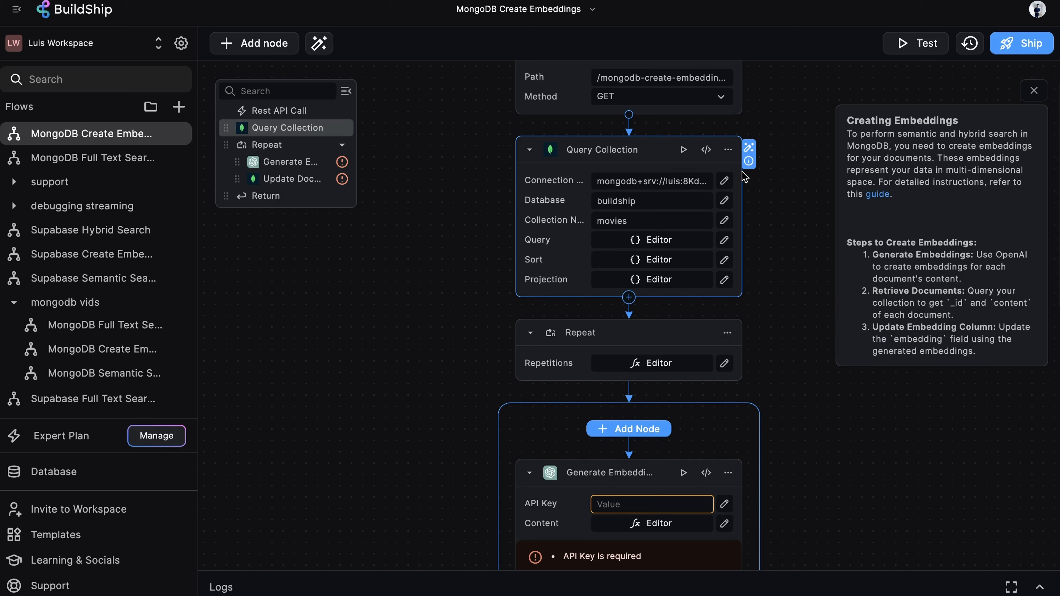
Test-run the Query Collection node and review the returned documents before closing the result.
click(683, 151)
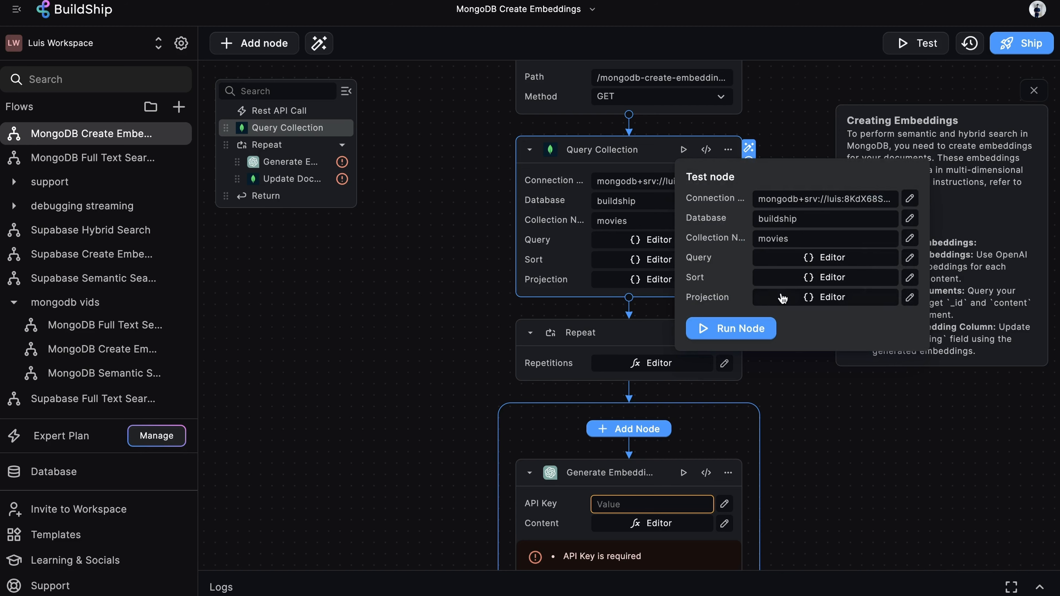
click(746, 325)
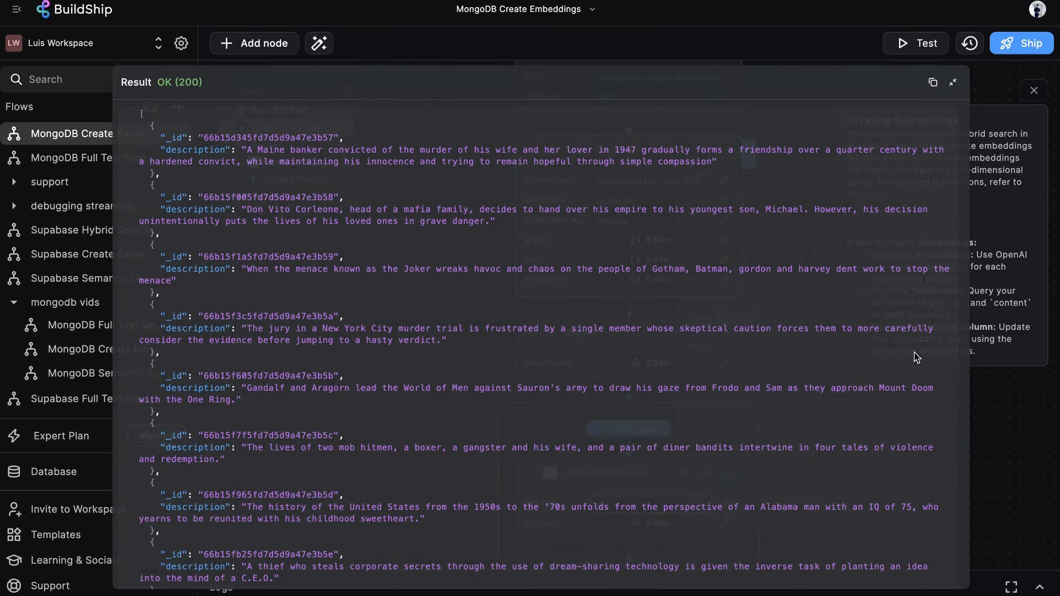
scroll(751, 335, down, 5)
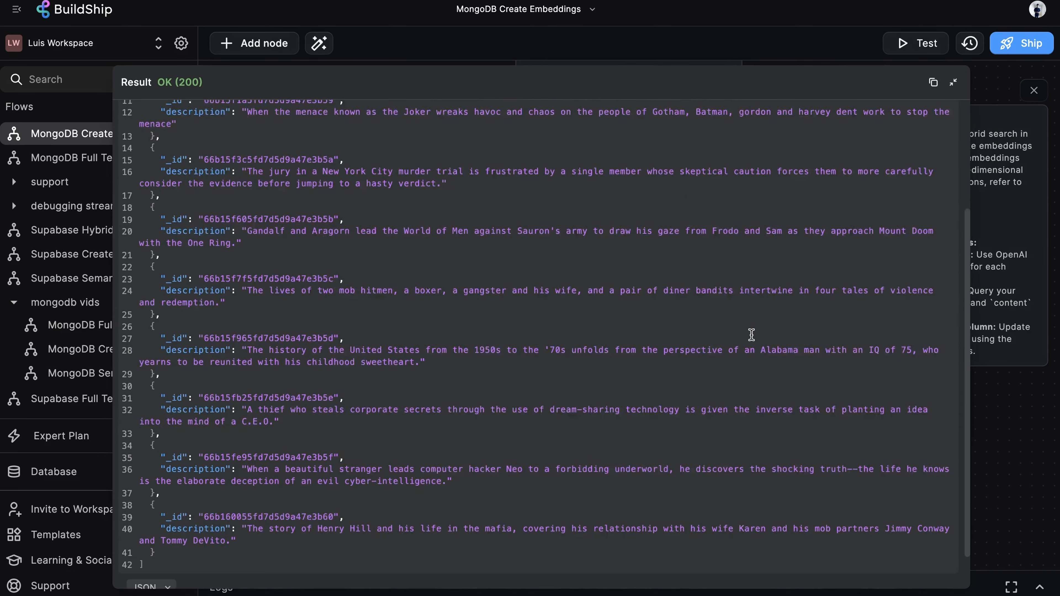
key(Escape)
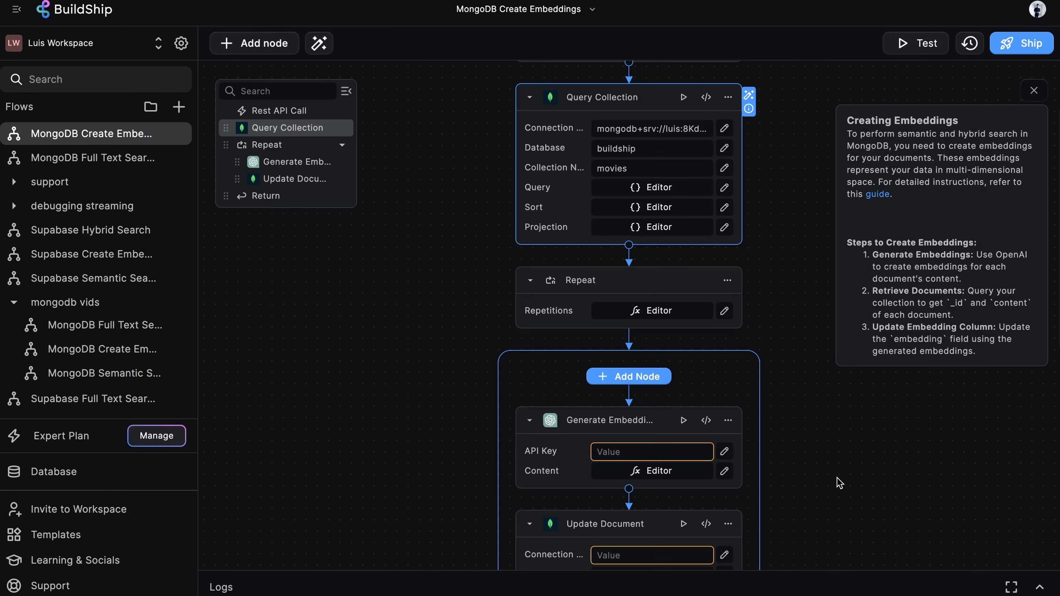
Set the Generate Embeddings node's API key to the bs_openai secret.
scroll(839, 482, down, 2)
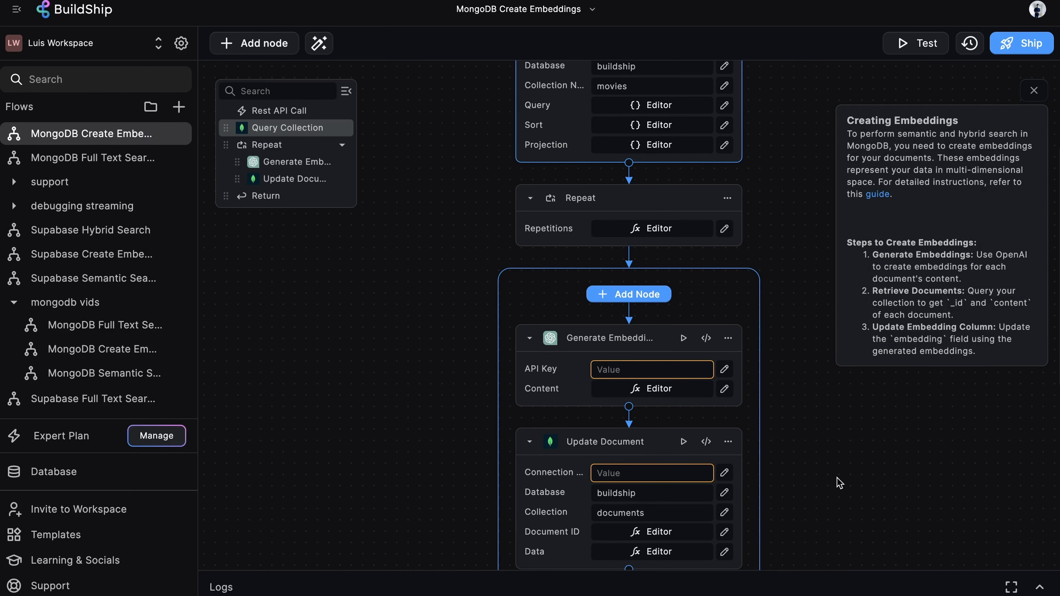
scroll(837, 483, down, 1)
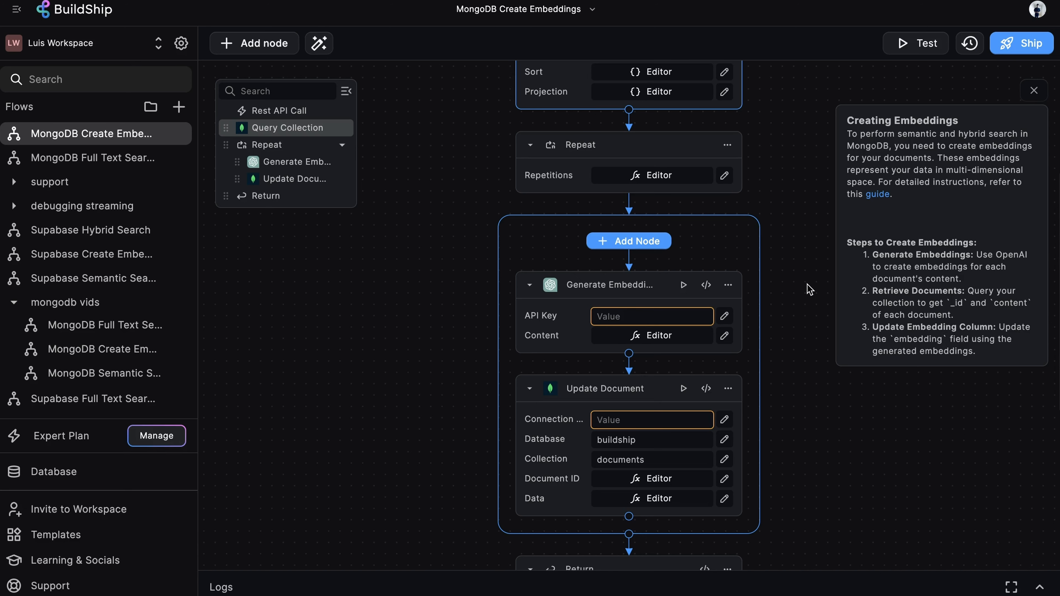
scroll(810, 289, down, 2)
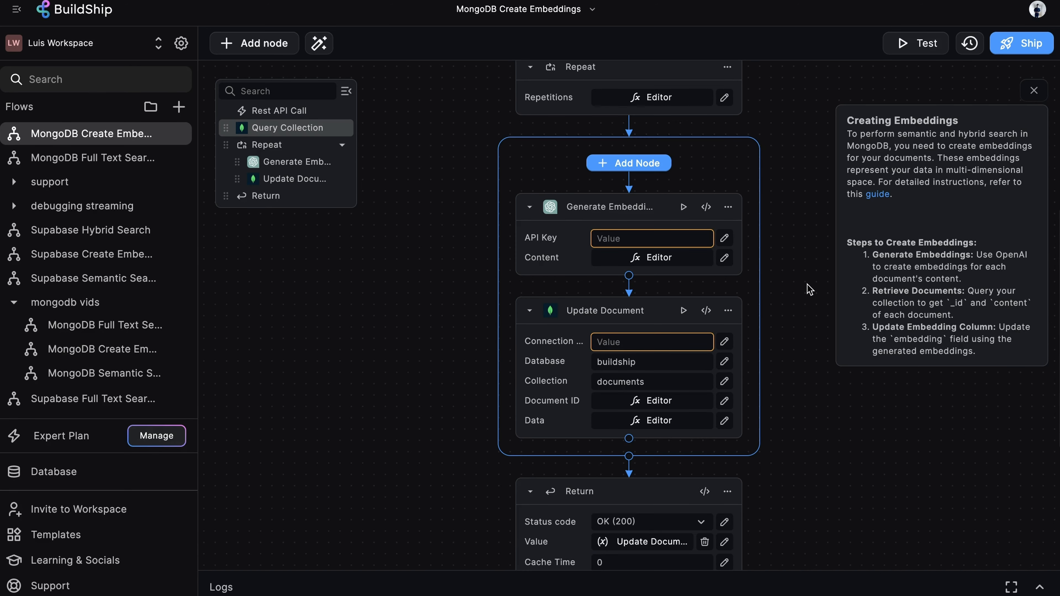
scroll(785, 334, up, 4)
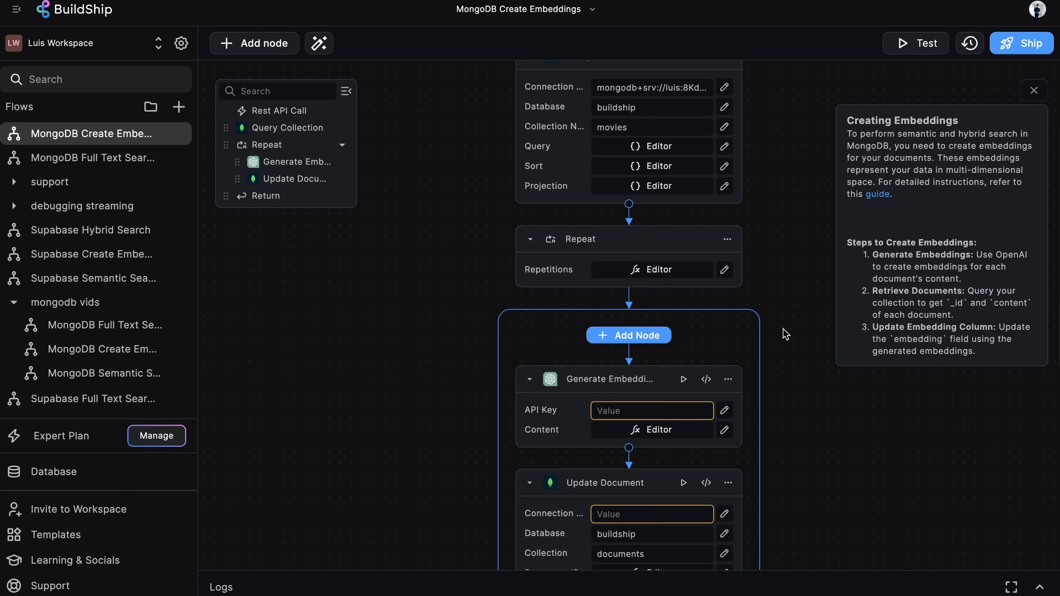
double_click(617, 378)
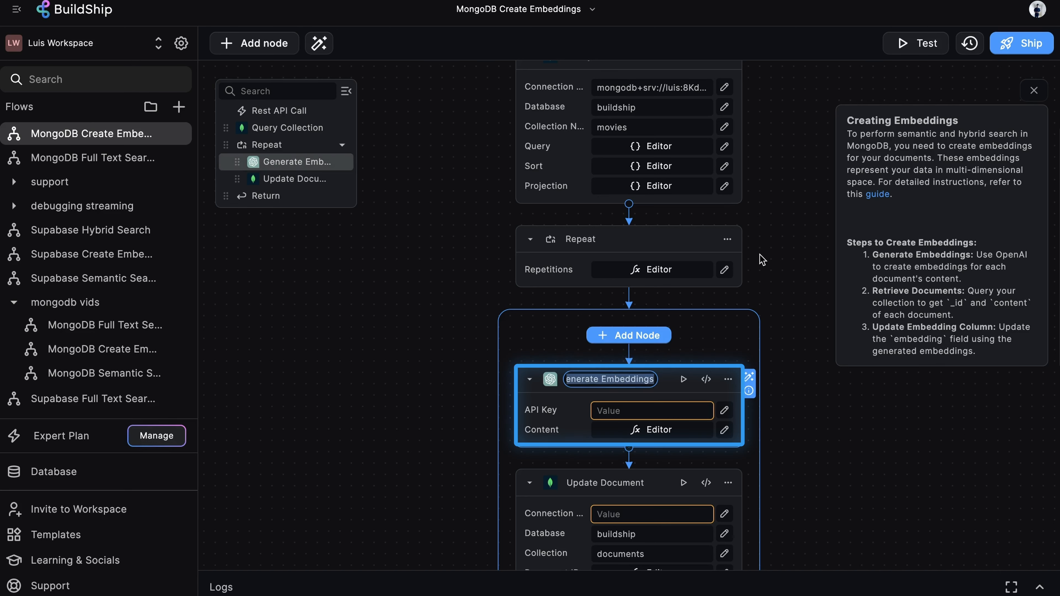
click(657, 408)
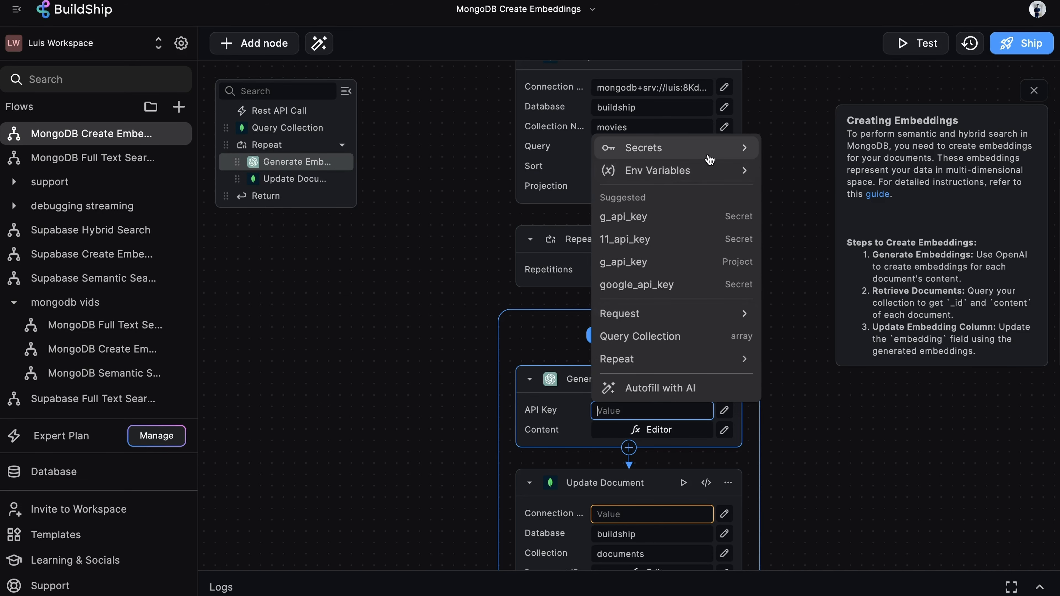
click(726, 151)
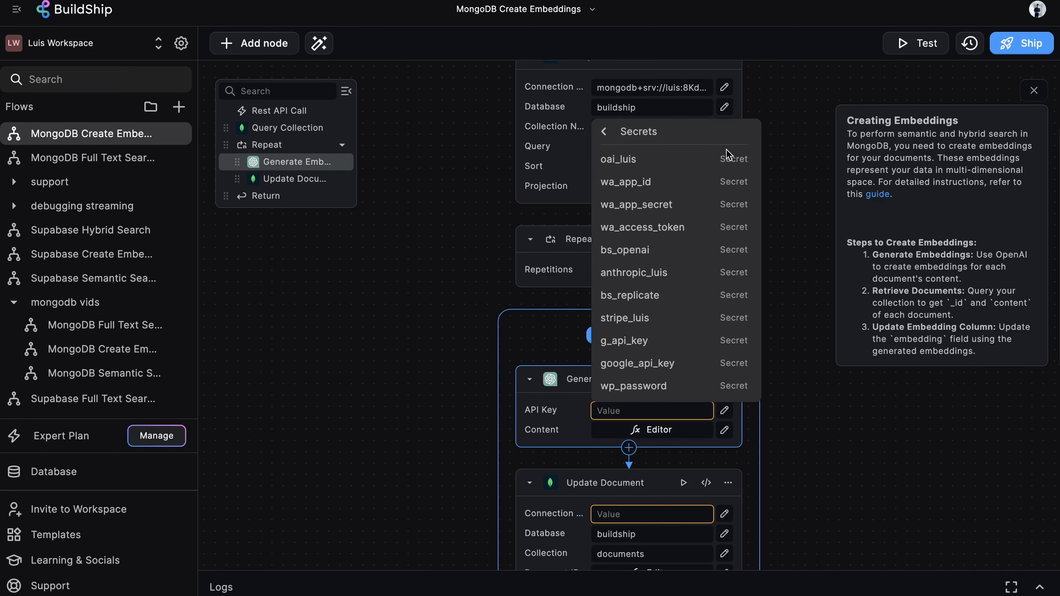
click(666, 250)
Change the Generate Embeddings content expression to use each queried item's description instead of content.
scroll(552, 360, down, 2)
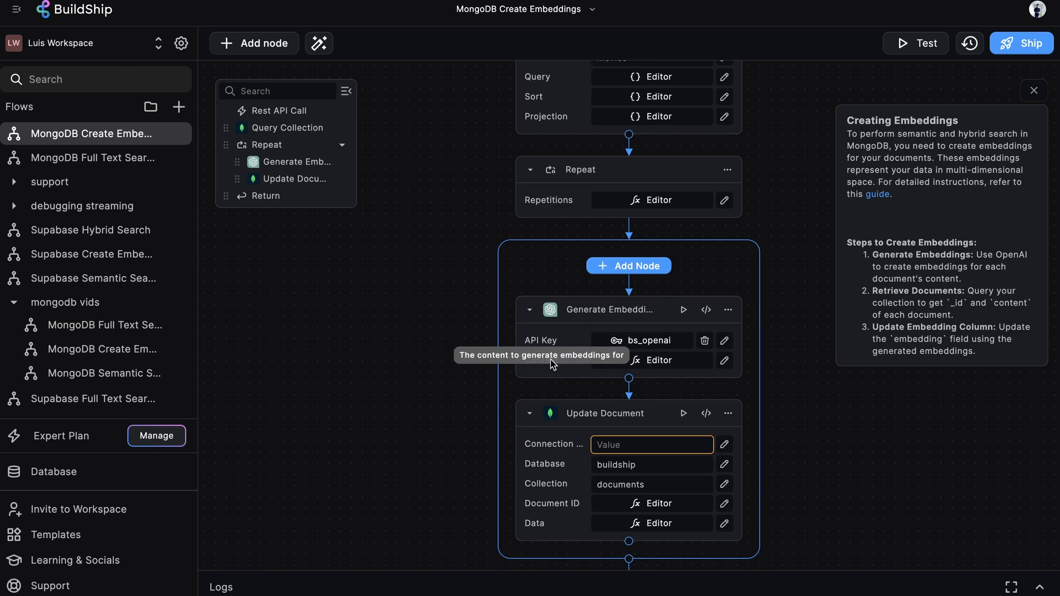
click(671, 366)
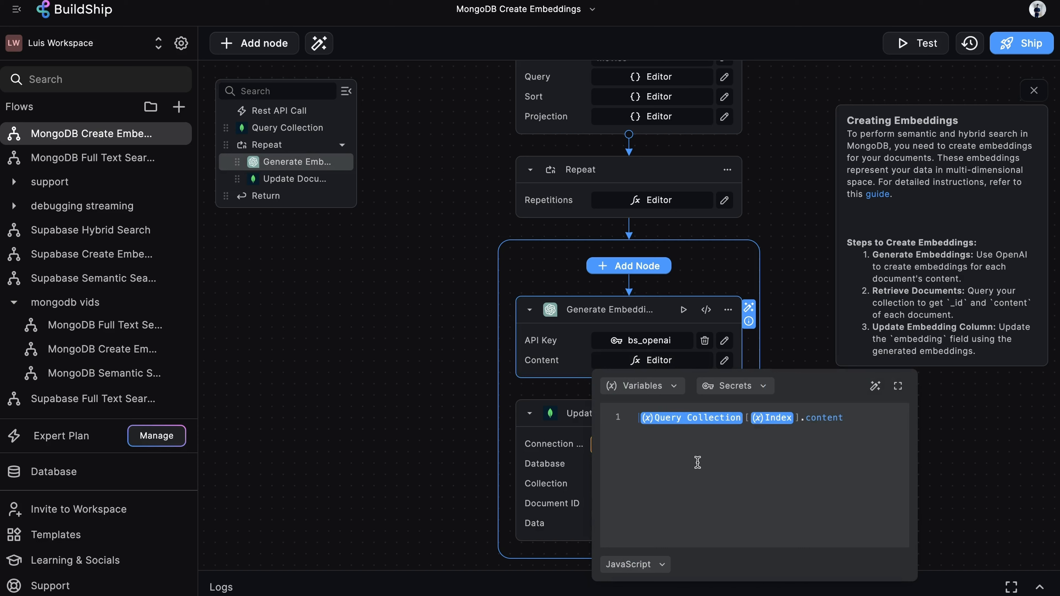
click(855, 423)
key(BackSpace)
key(BackSpace)
key(BackSpace)
key(BackSpace)
key(BackSpace)
key(BackSpace)
key(BackSpace)
text(description)
click(1015, 419)
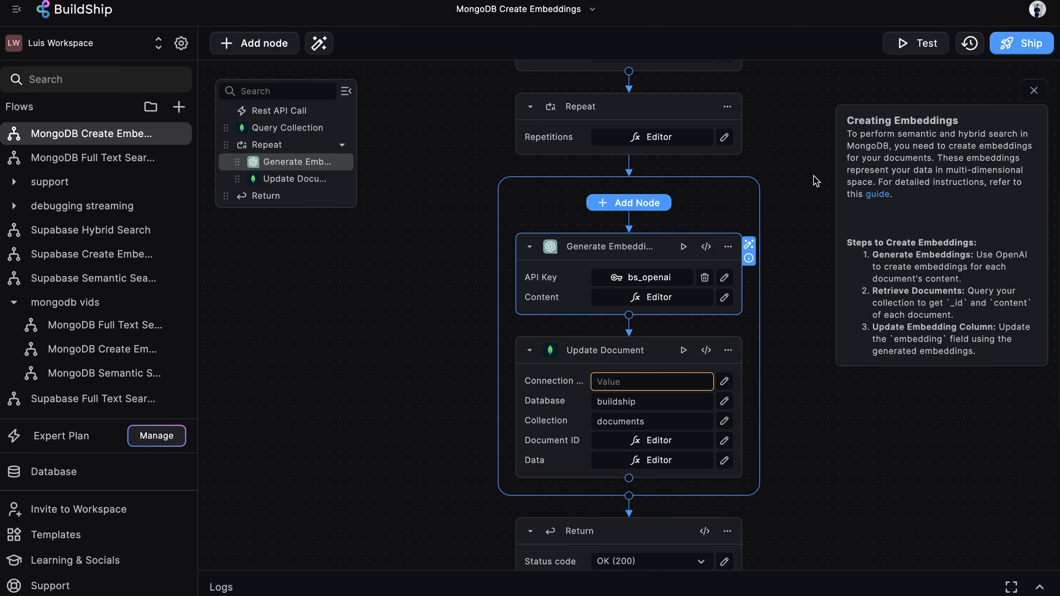
Copy the Query Collection connection string into the Update Document node's connection string.
scroll(798, 209, up, 3)
scroll(798, 210, up, 4)
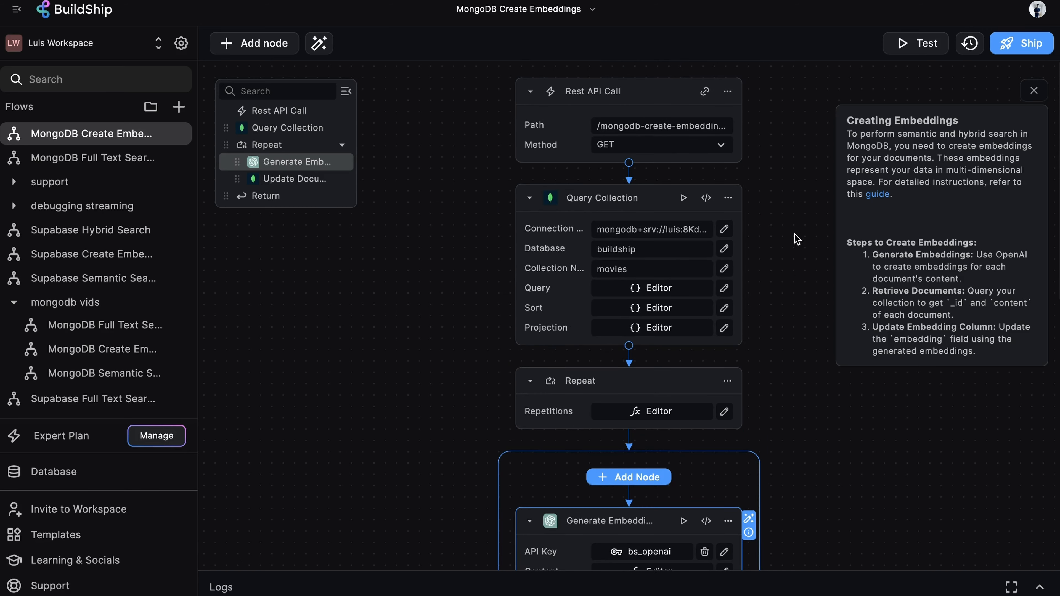
click(649, 230)
key(ctrl+c)
scroll(629, 346, down, 8)
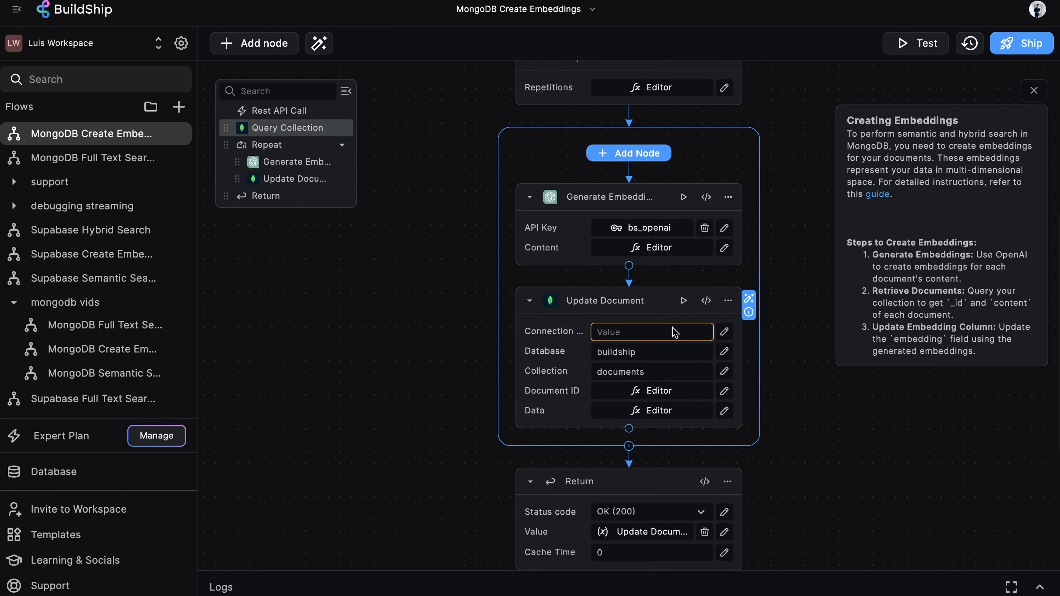
click(623, 334)
key(ctrl+v)
click(797, 309)
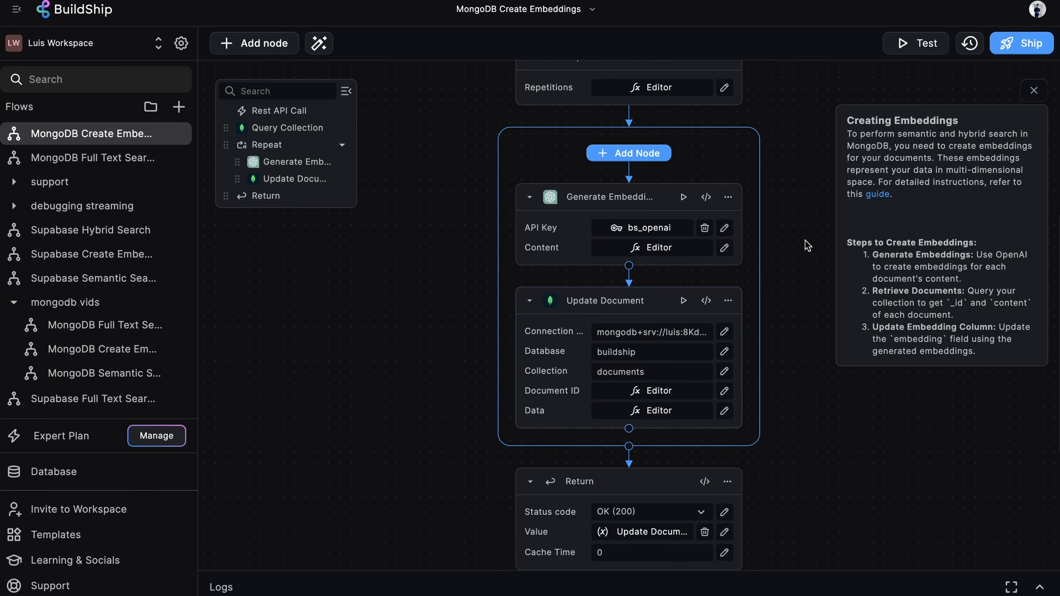
Set the Update Document node's collection to movies.
scroll(797, 309, down, 1)
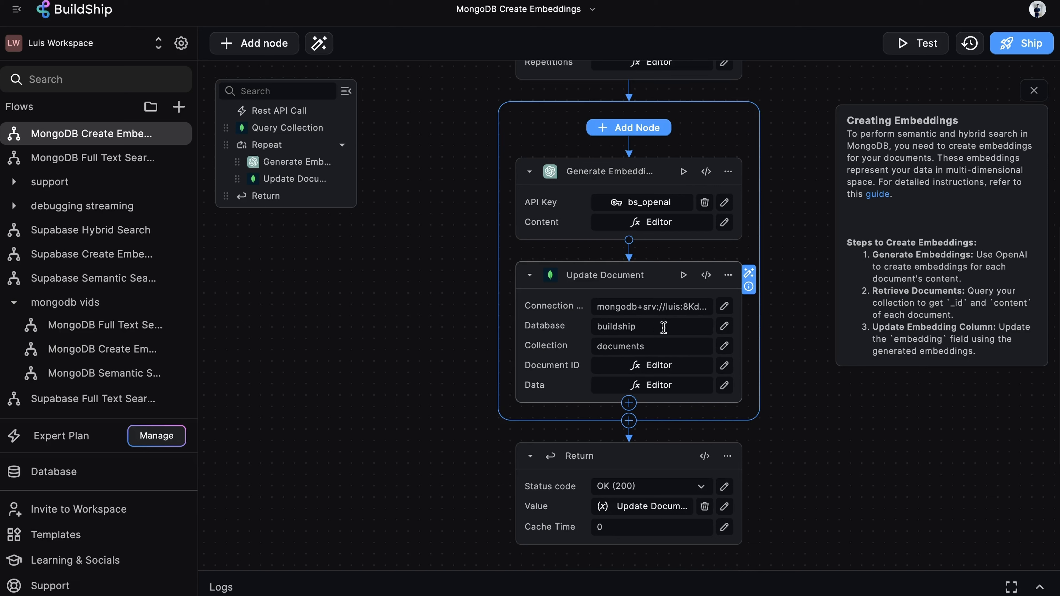
click(621, 346)
text(movies)
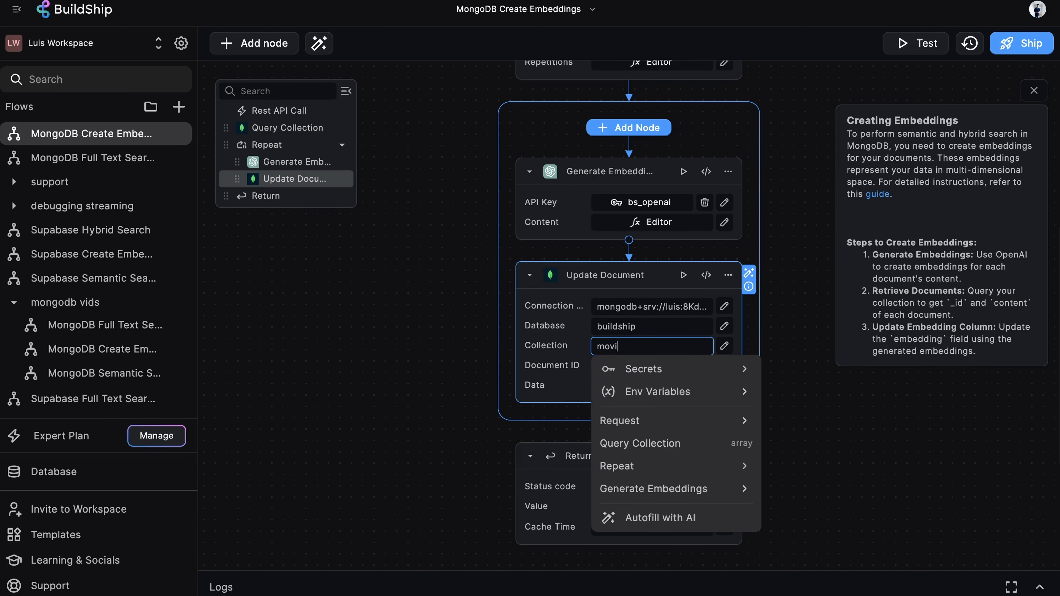
click(794, 280)
Review the Update Document node's Document ID and Data expressions.
scroll(794, 279, down, 1)
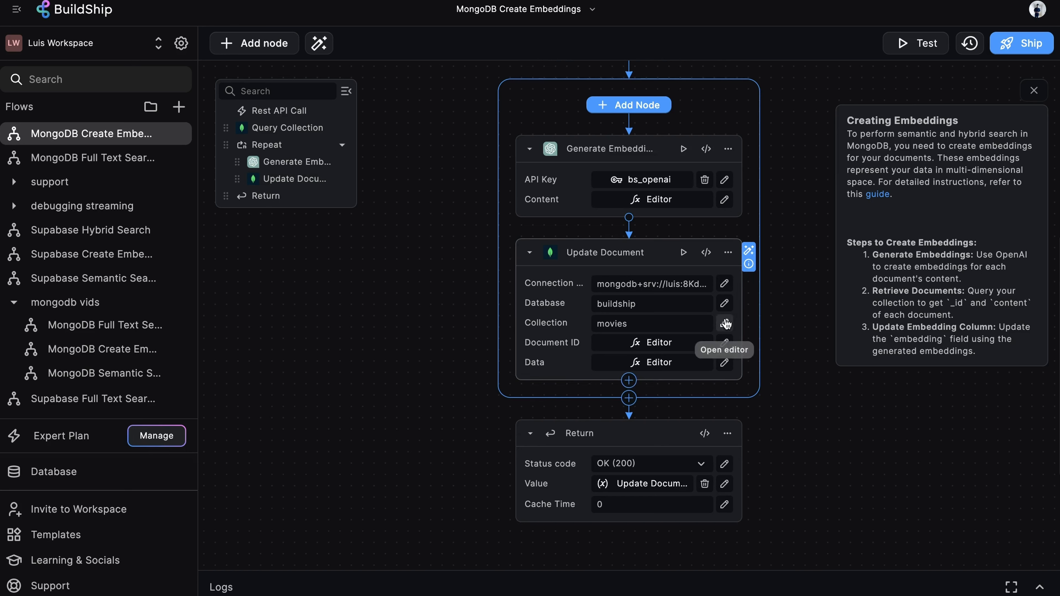
click(673, 343)
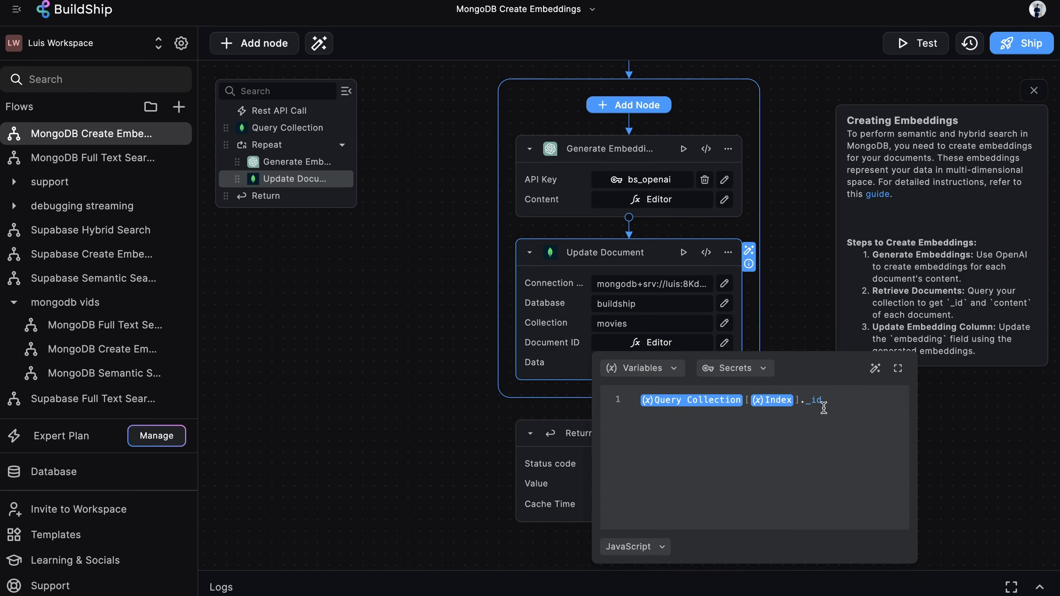
click(805, 323)
scroll(806, 416, down, 1)
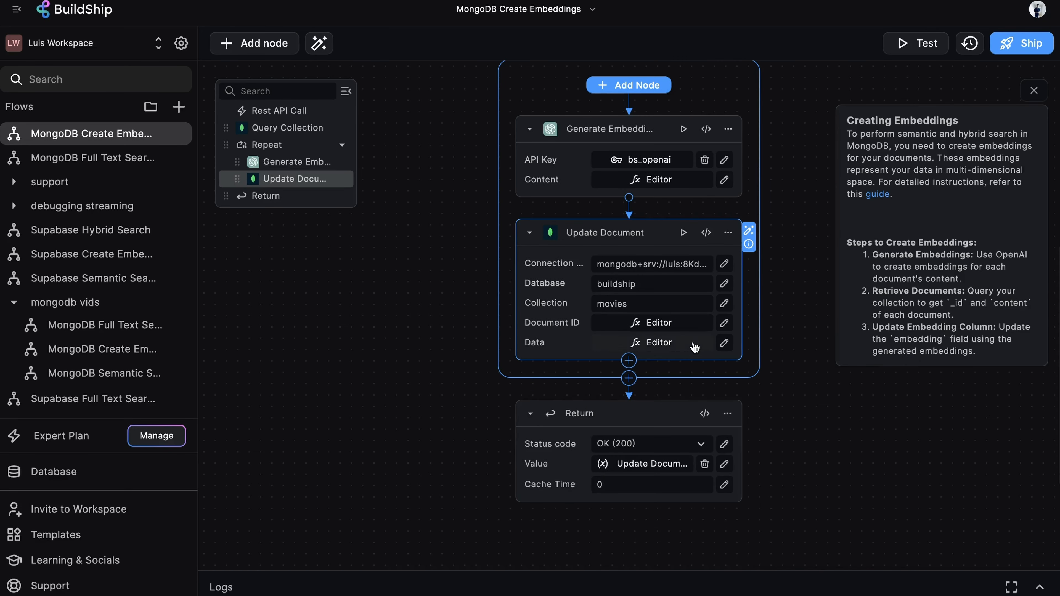
click(678, 347)
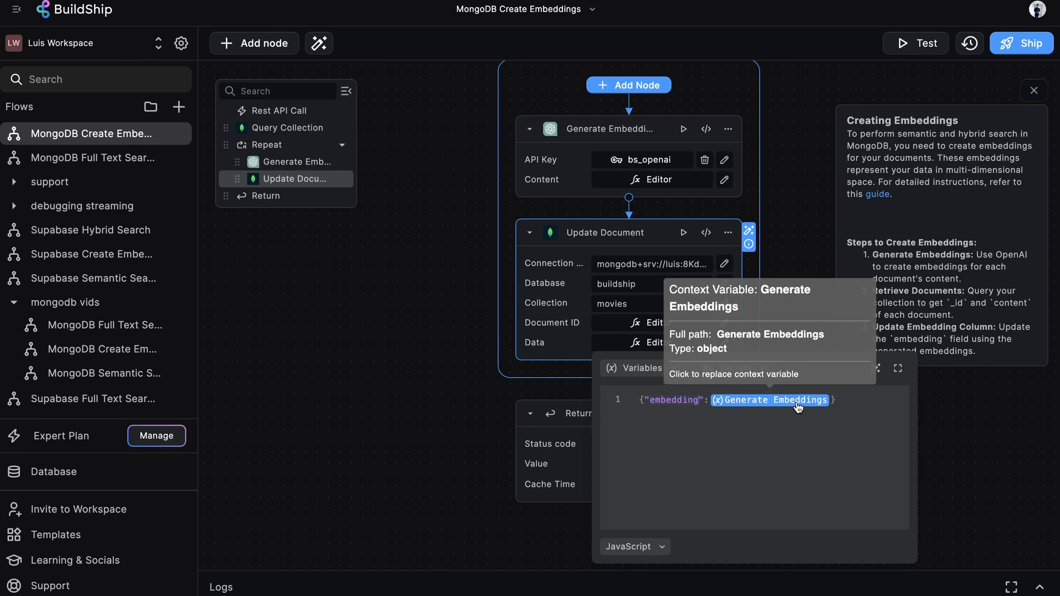
click(801, 252)
scroll(795, 301, down, 2)
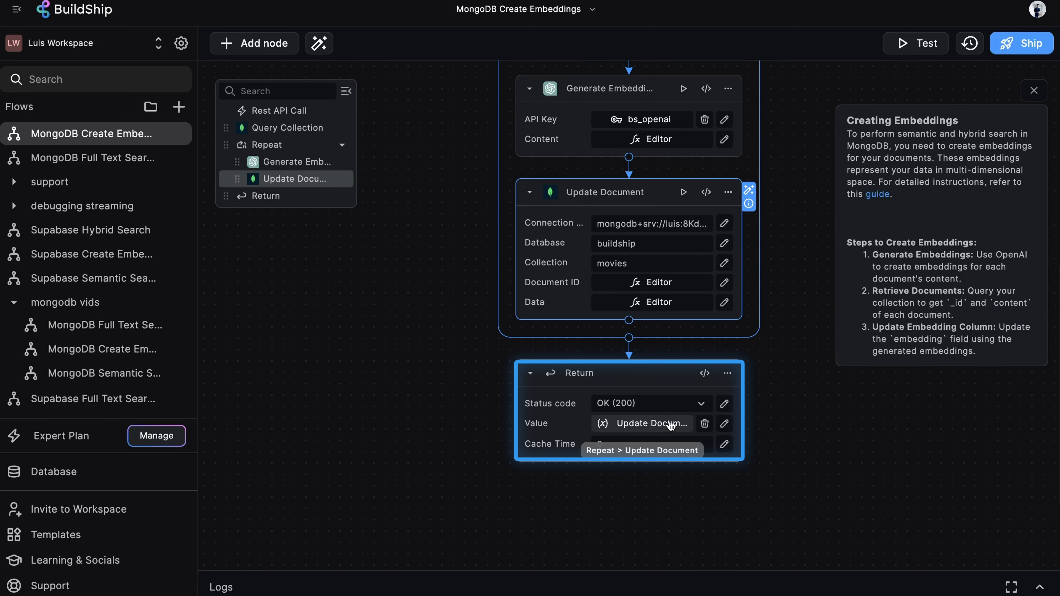
click(660, 426)
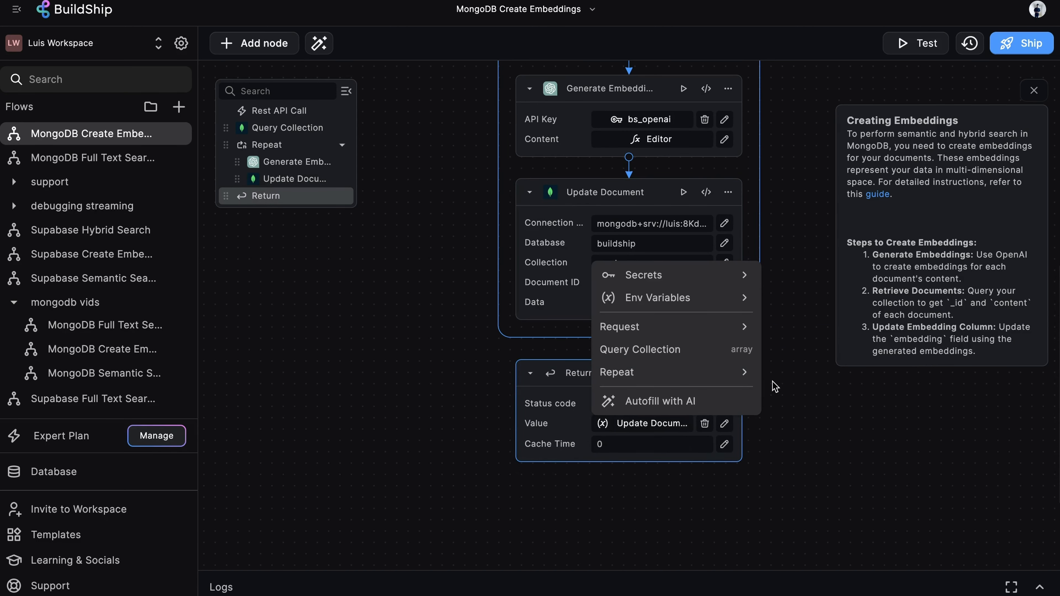
click(737, 378)
click(872, 421)
scroll(872, 421, down, 3)
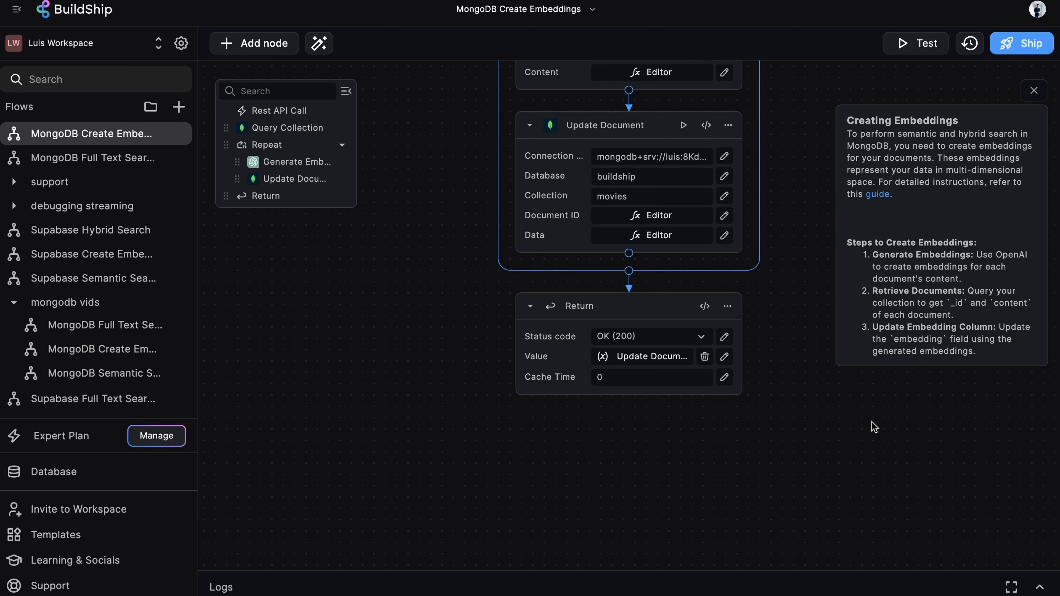
scroll(901, 398, up, 10)
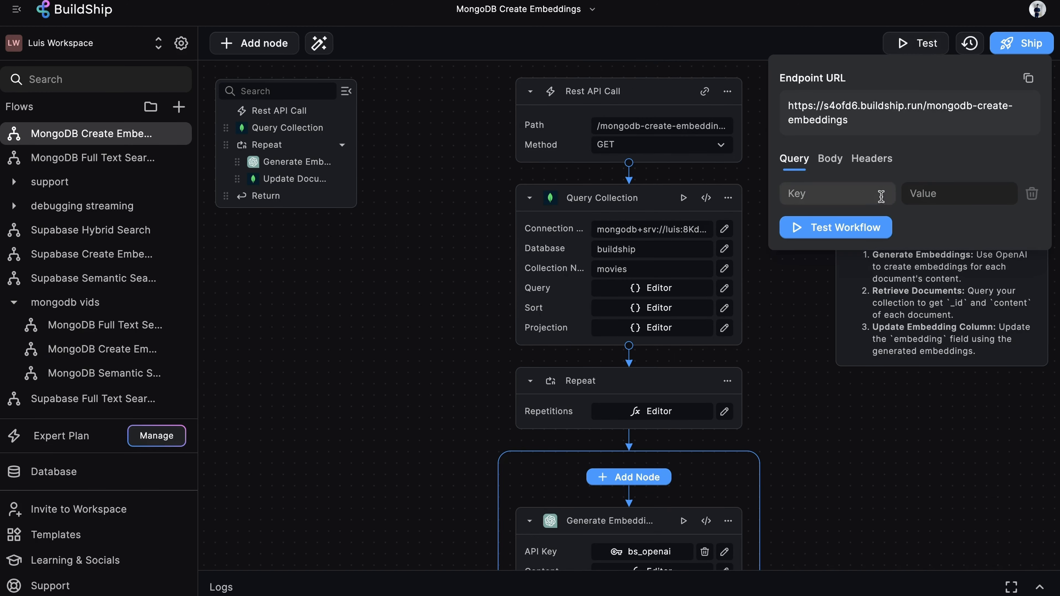
Test-run the Create Embeddings workflow and scroll through the returned update results.
click(856, 229)
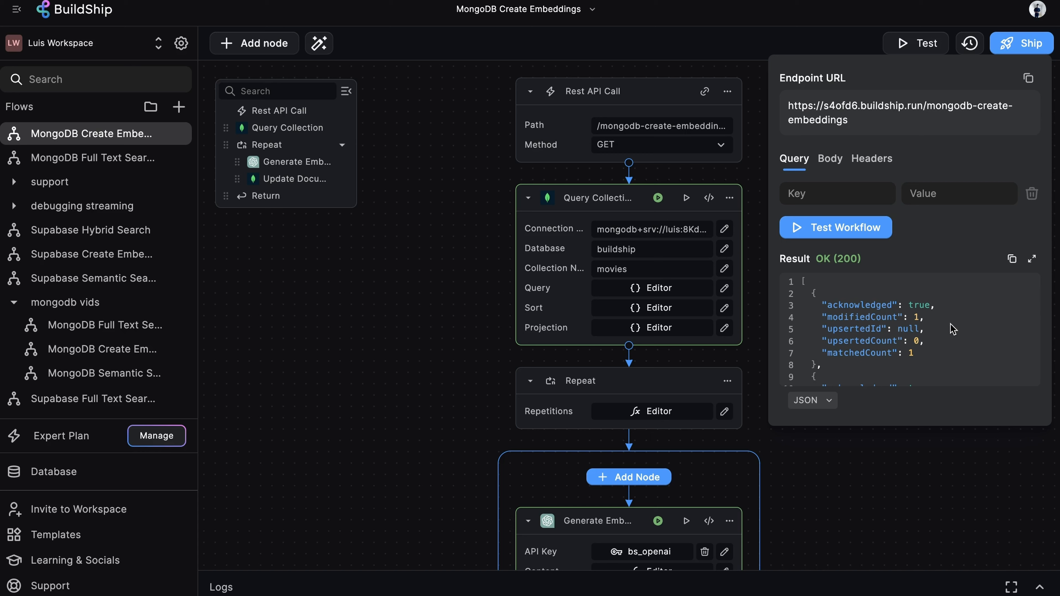
scroll(952, 329, down, 8)
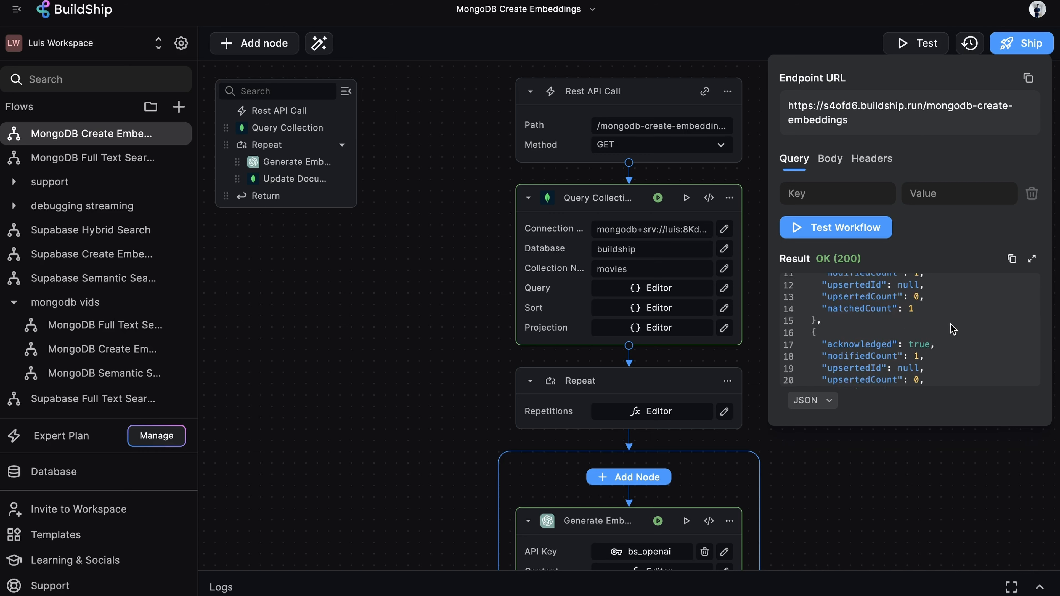
scroll(952, 329, down, 8)
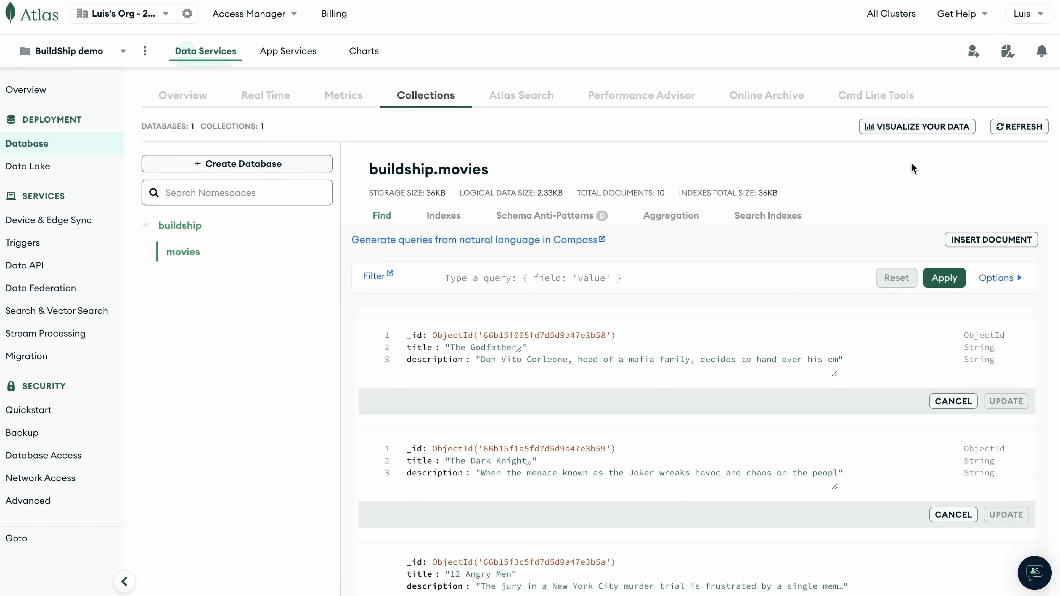
Switch to MongoDB Atlas, refresh the buildship.movies collection and review the documents' new embedding arrays.
click(1027, 131)
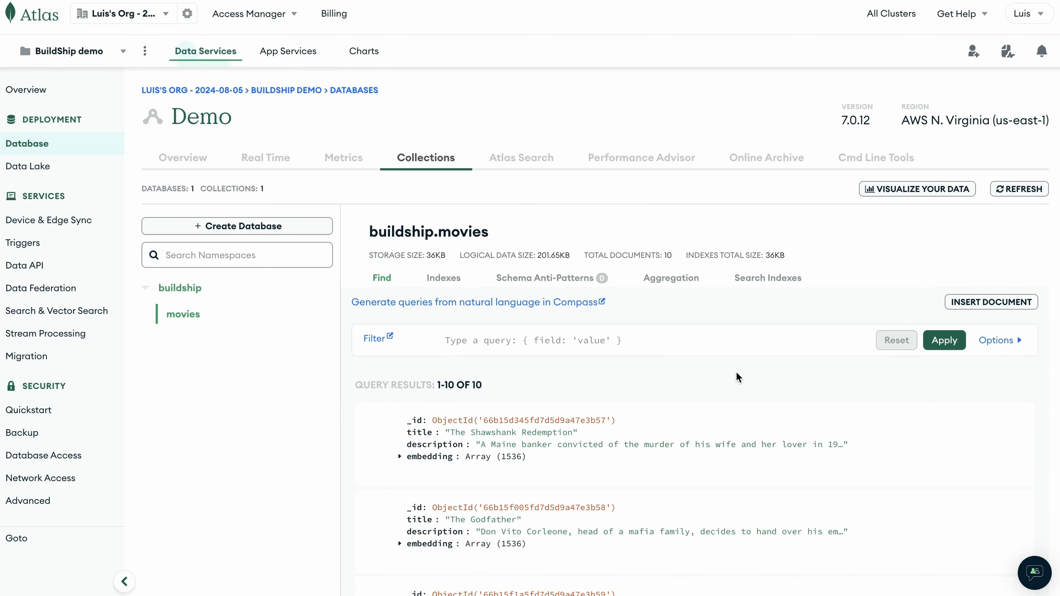
scroll(549, 448, down, 1)
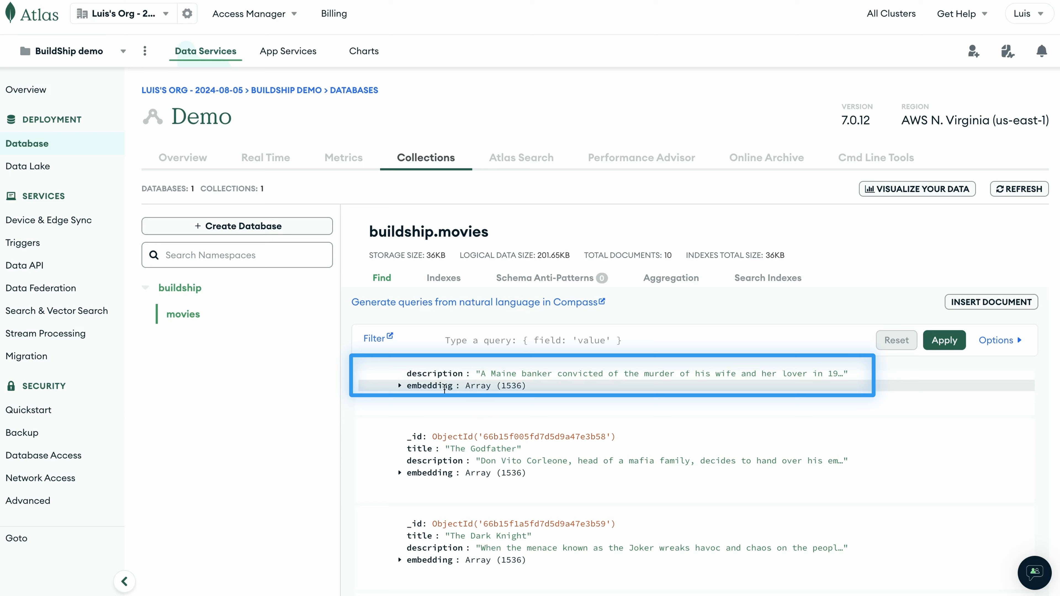
scroll(443, 388, down, 9)
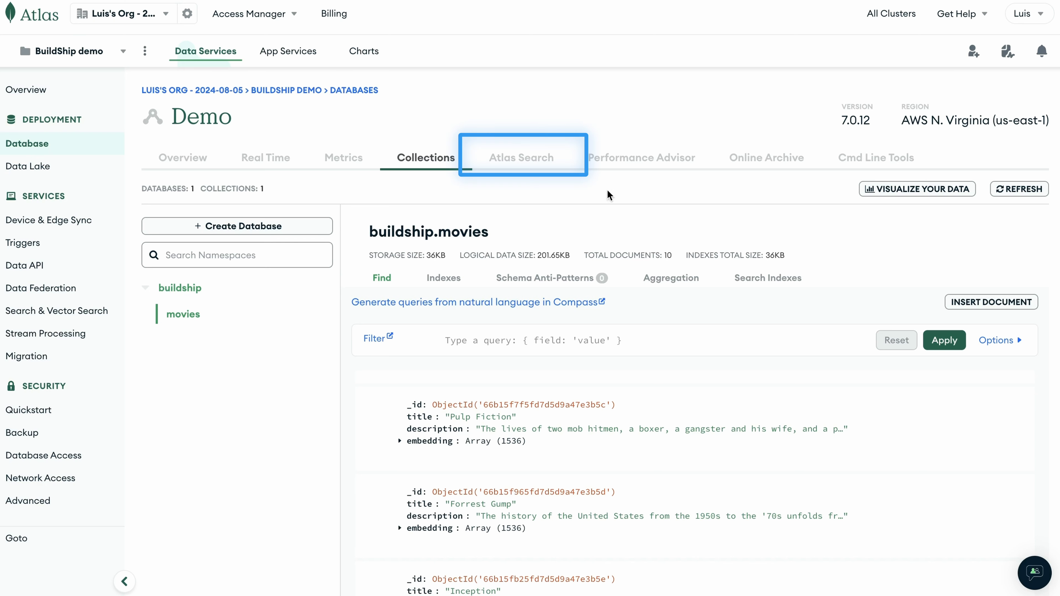
Start creating a search index for the cluster using the Atlas Vector Search JSON Editor method.
click(522, 158)
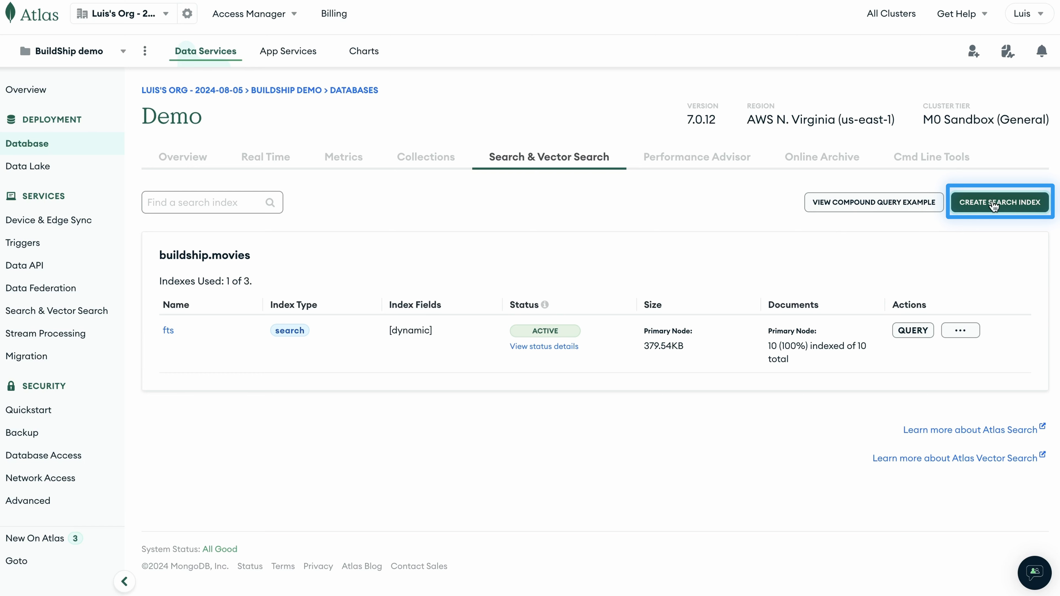
click(983, 204)
scroll(886, 287, down, 3)
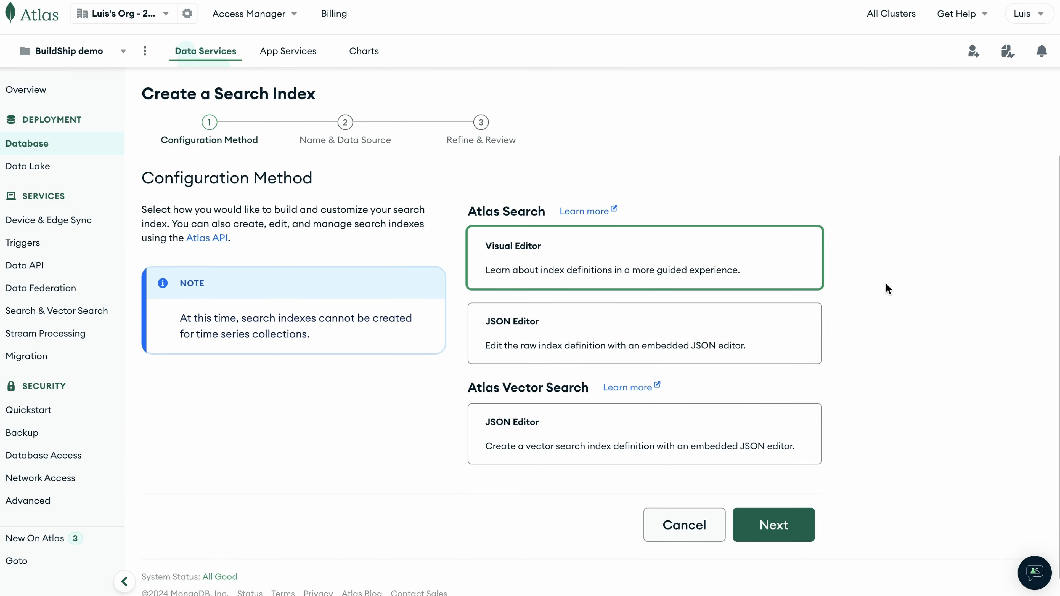
scroll(885, 283, down, 1)
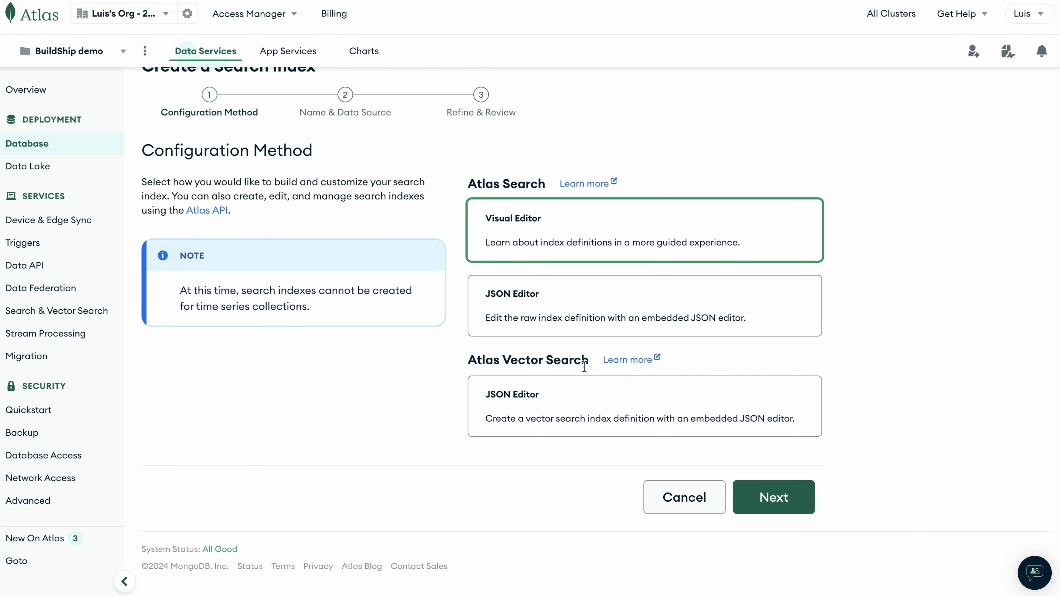
click(634, 400)
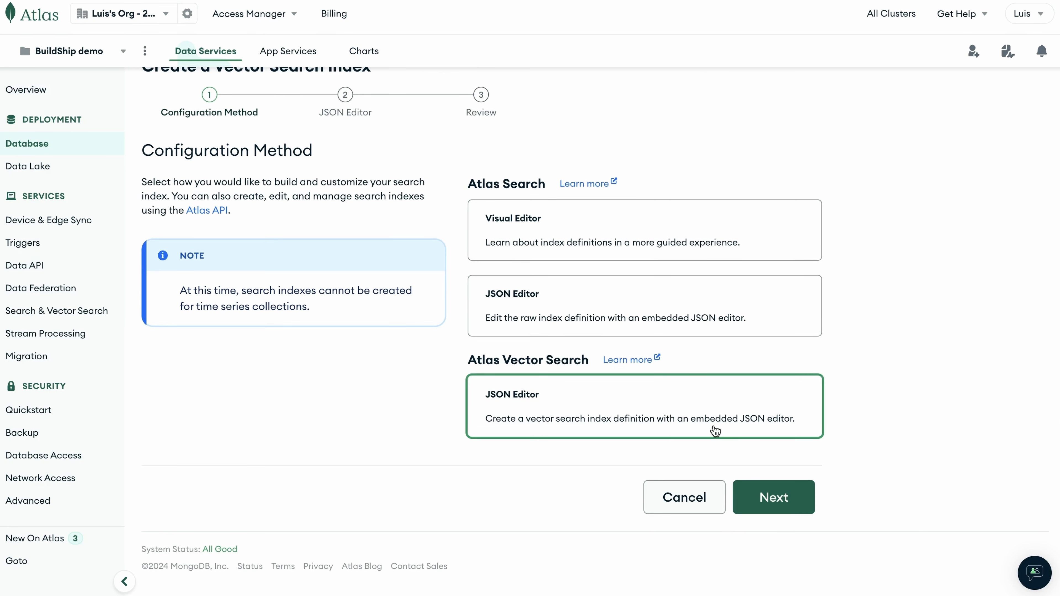
click(773, 497)
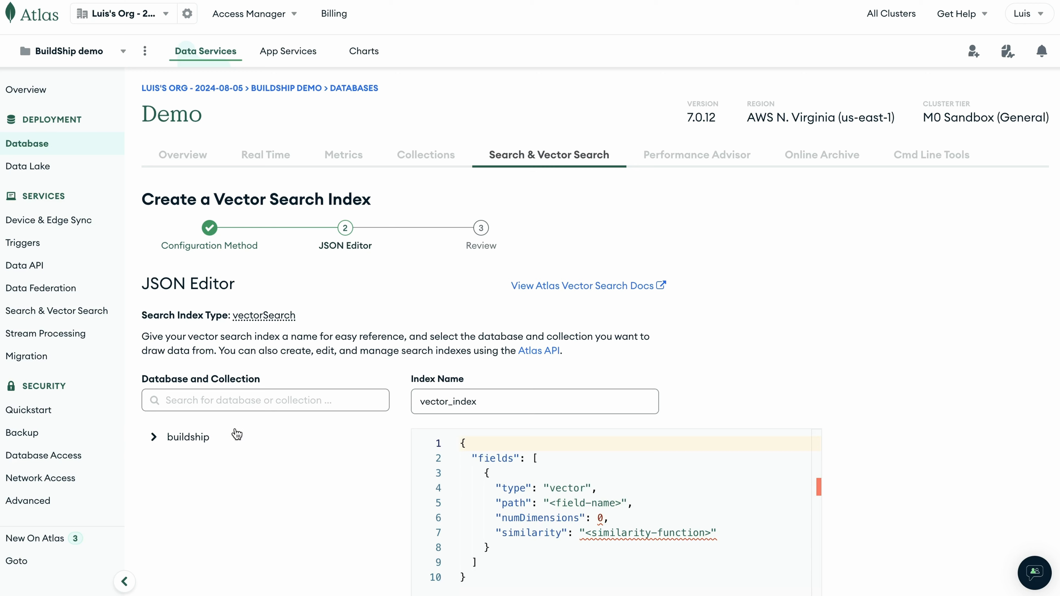
Choose the buildship database's movies collection as the vector index data source.
click(157, 438)
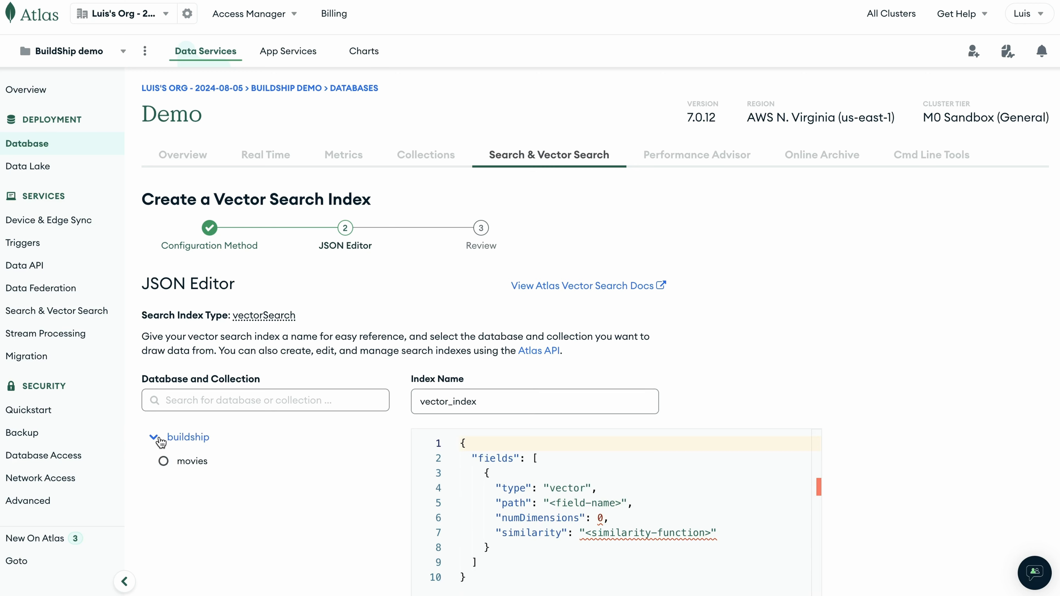
click(190, 463)
scroll(333, 418, down, 1)
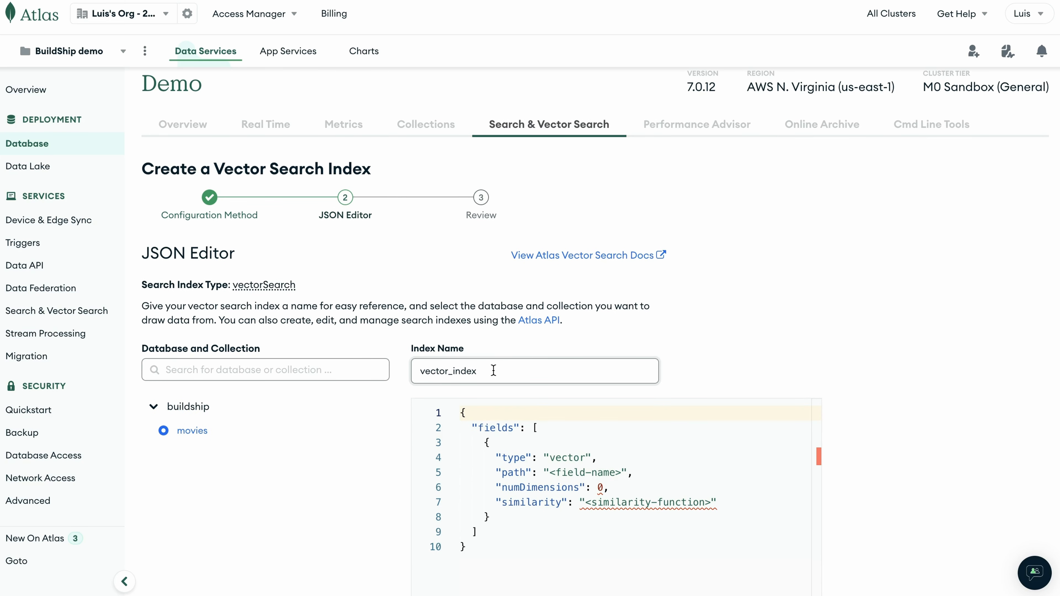
scroll(493, 371, down, 1)
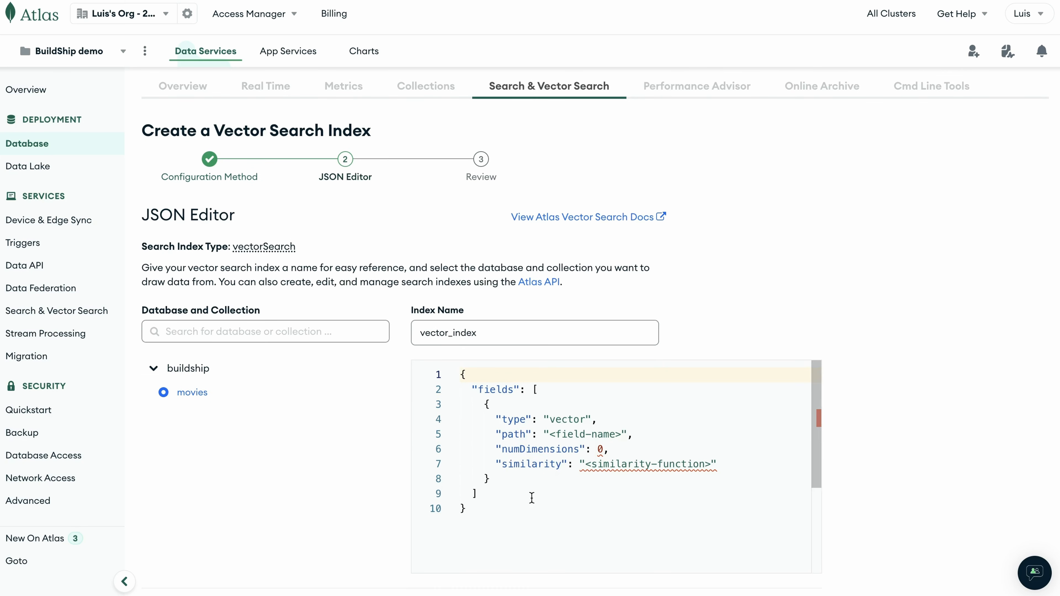
Copy the vector index JSON from the BuildShip docs and paste it over the editor's default definition.
mouse_move(517, 451)
mouse_move(595, 470)
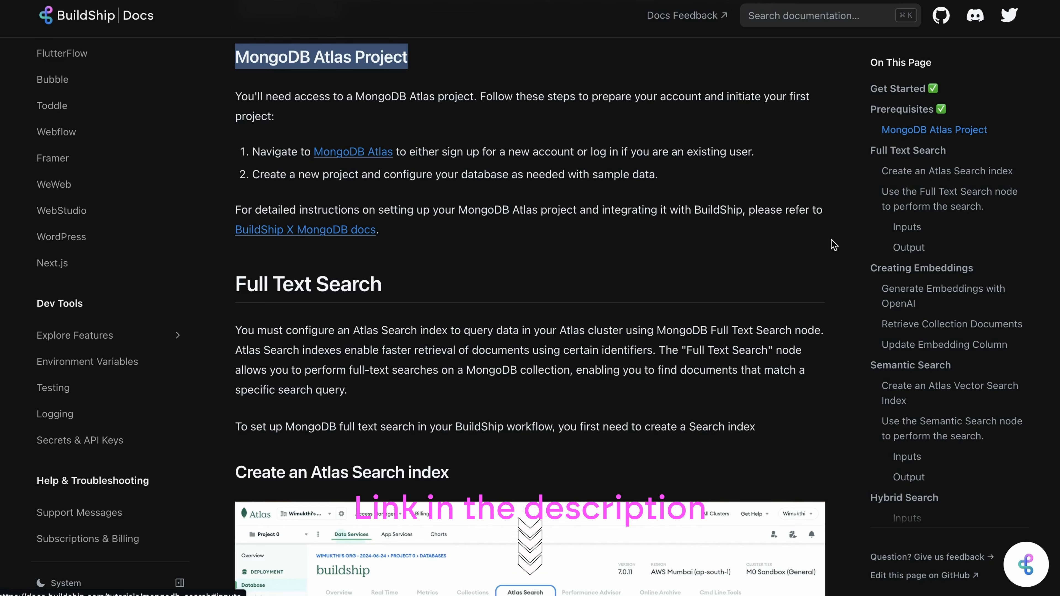
click(911, 365)
scroll(612, 346, down, 10)
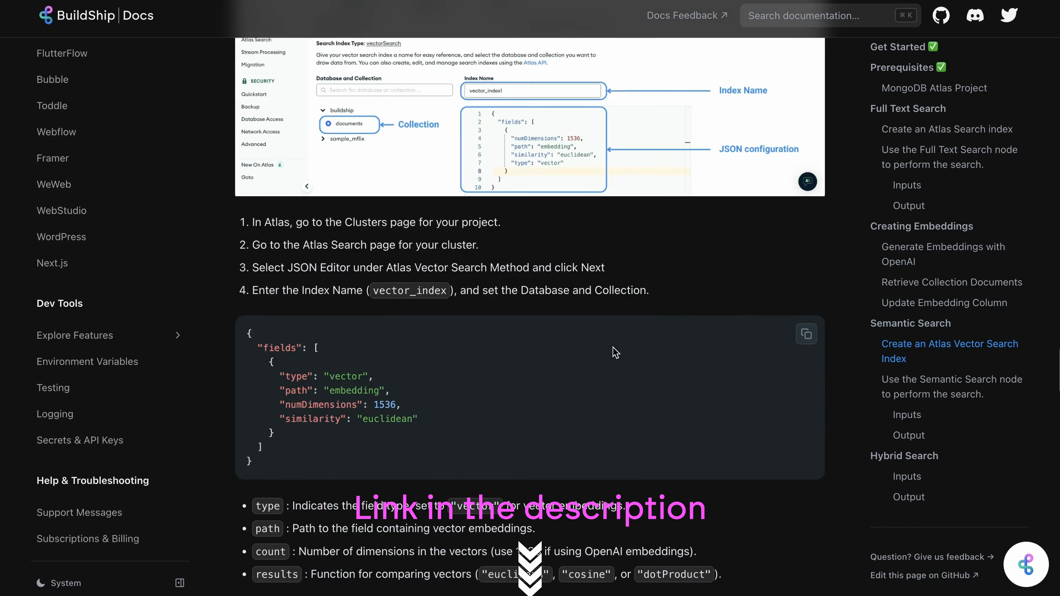
mouse_move(671, 316)
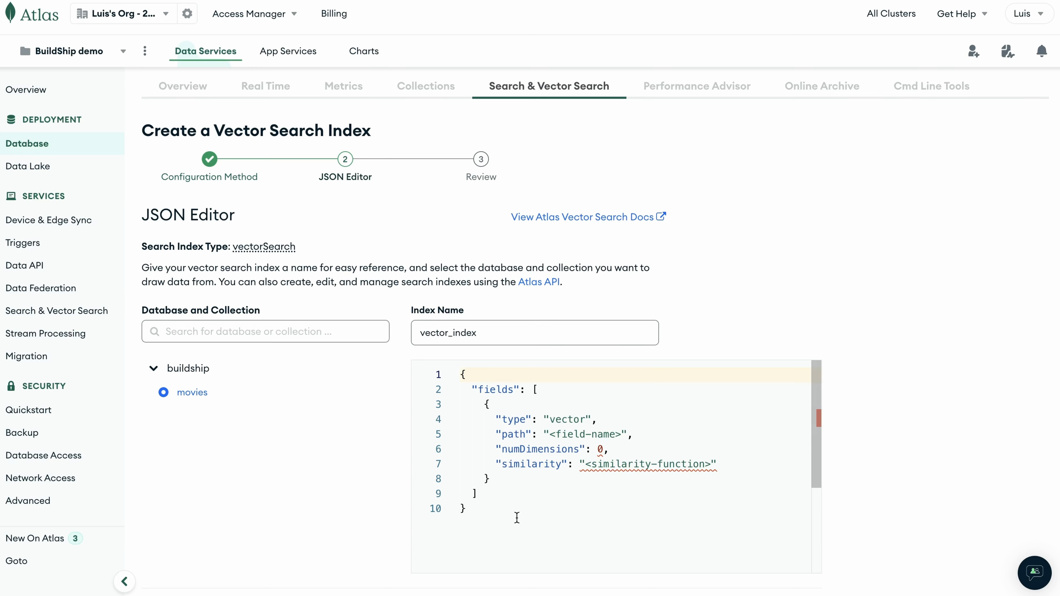
drag(516, 518, 460, 373)
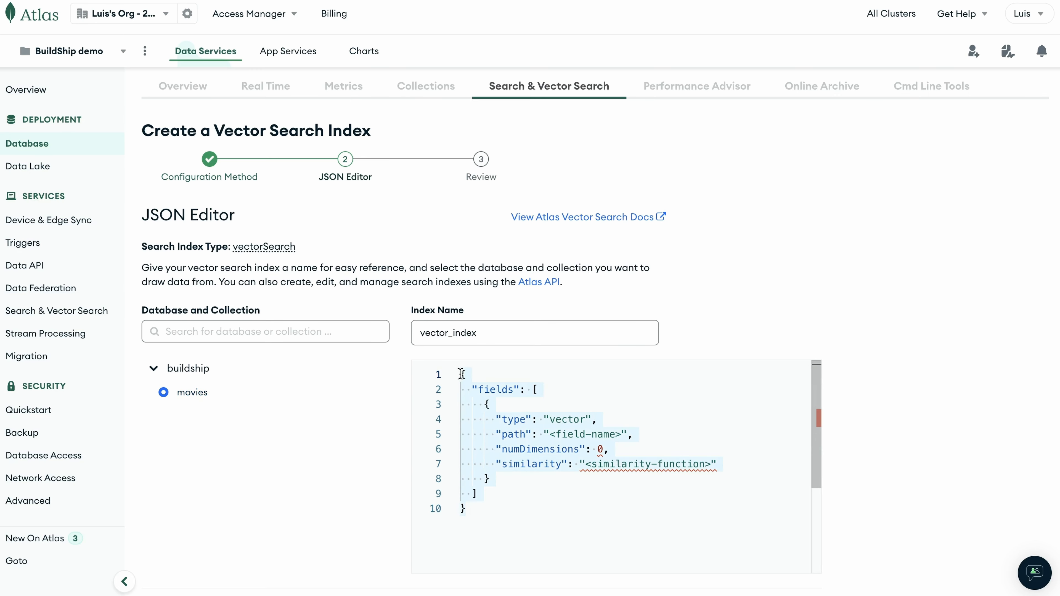
key(ctrl+v)
Review the pasted embedding path, 1536 dimensions and euclidean similarity, then advance to the index review page.
scroll(598, 397, down, 1)
click(598, 396)
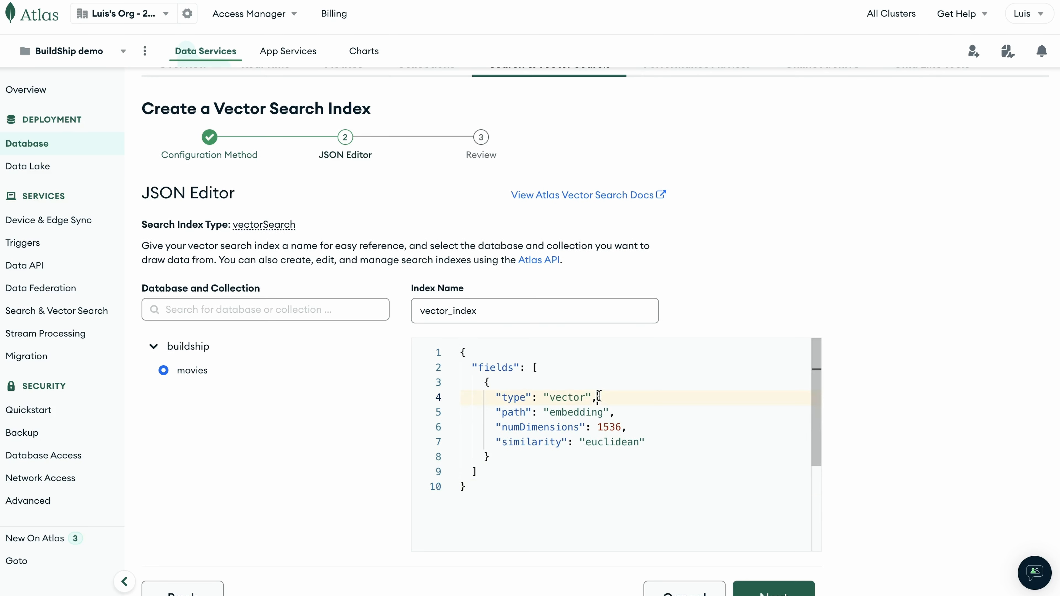
drag(598, 396, 519, 396)
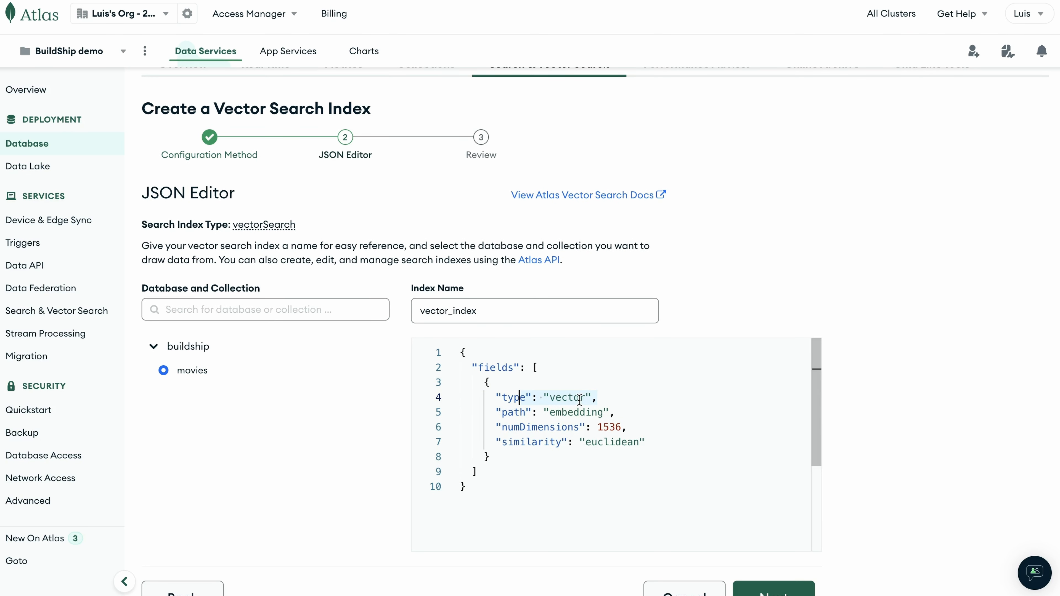
double_click(577, 412)
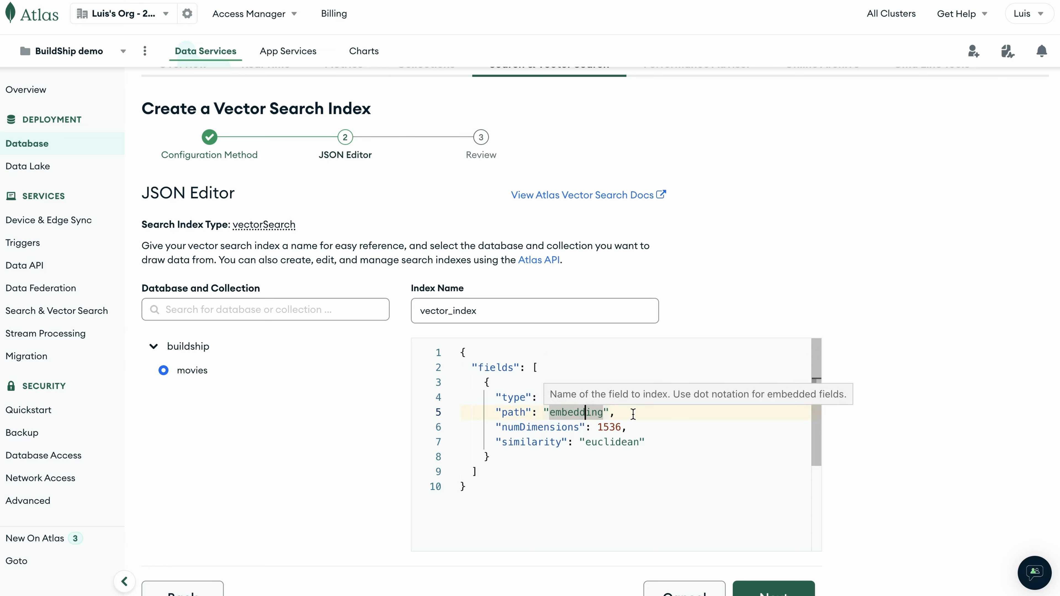
mouse_move(579, 412)
click(555, 427)
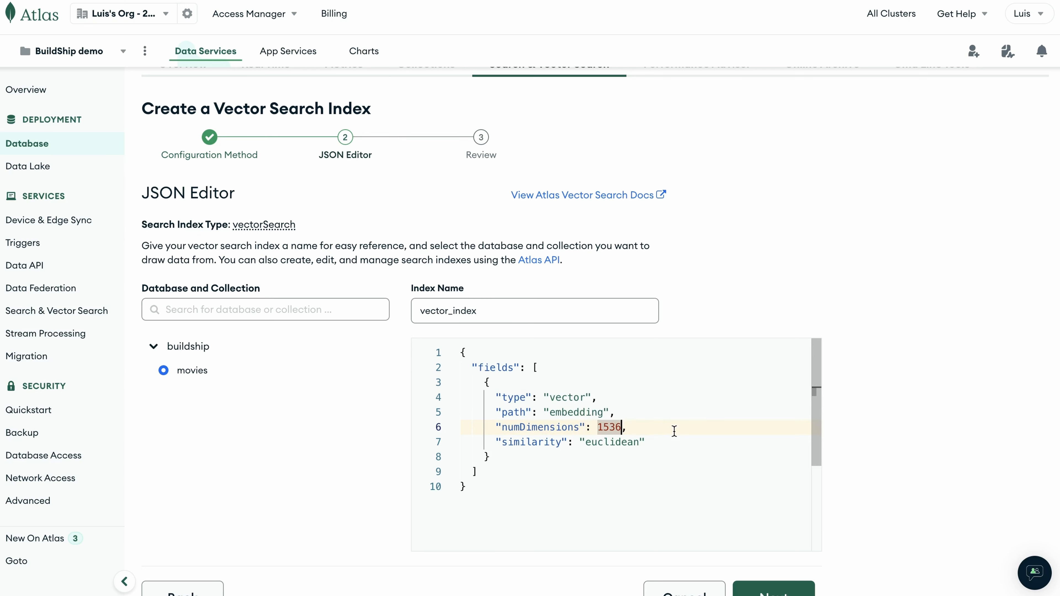
click(611, 493)
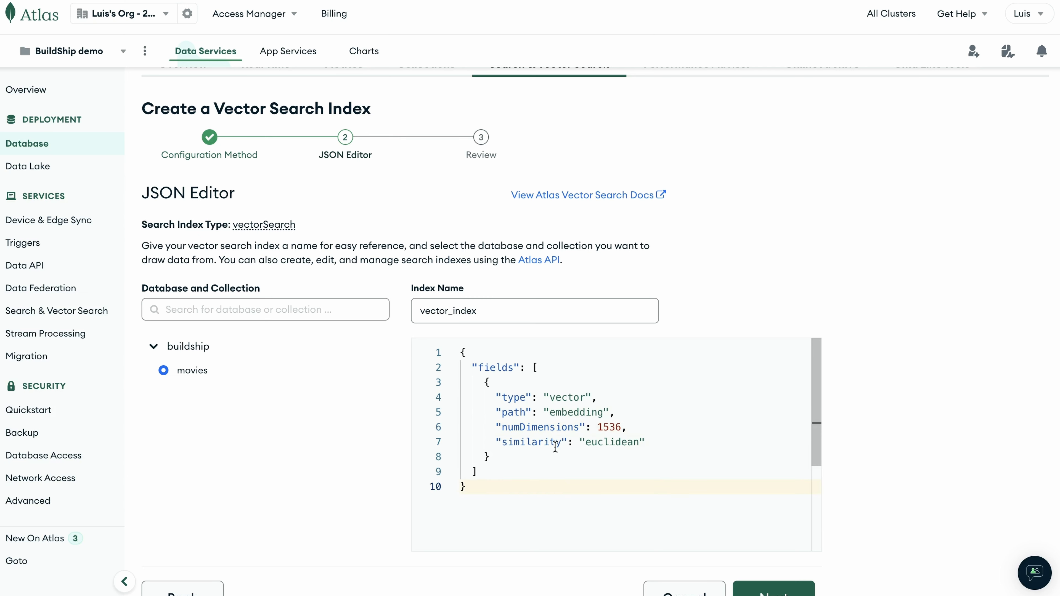
mouse_move(549, 443)
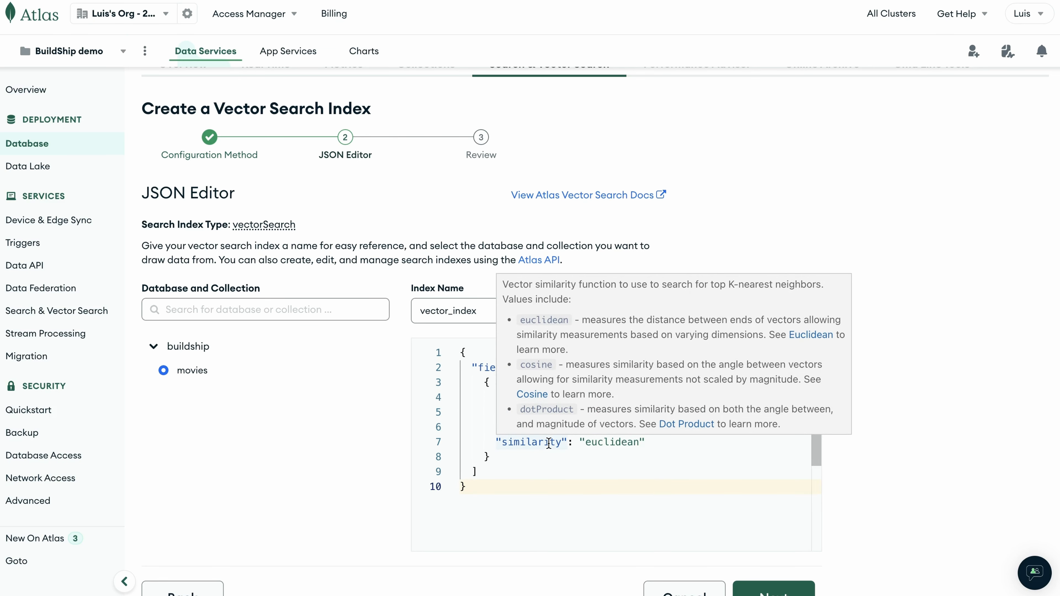
click(550, 456)
scroll(904, 281, down, 3)
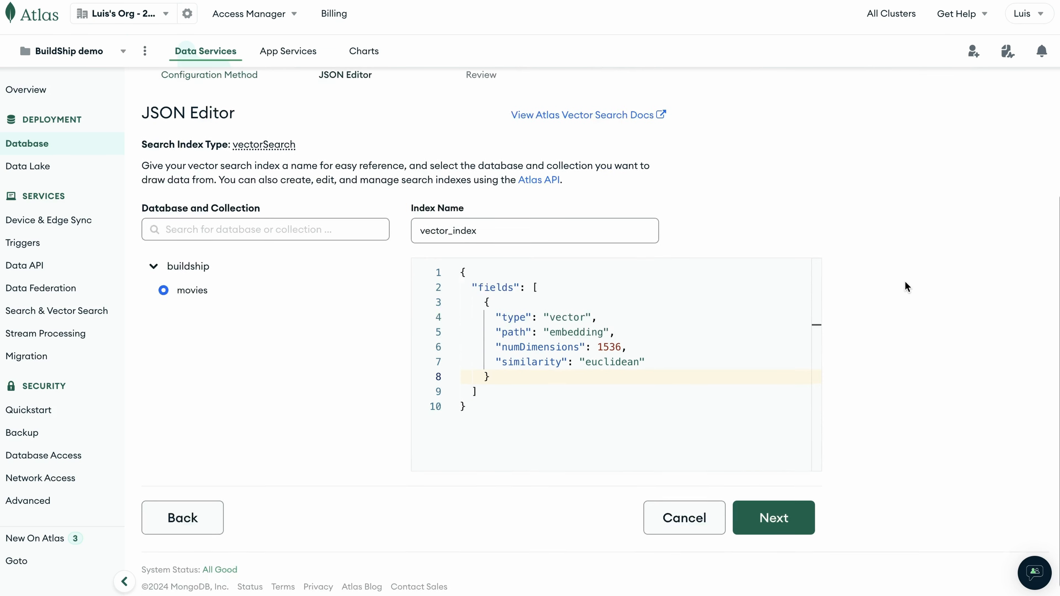
click(795, 506)
scroll(926, 464, down, 3)
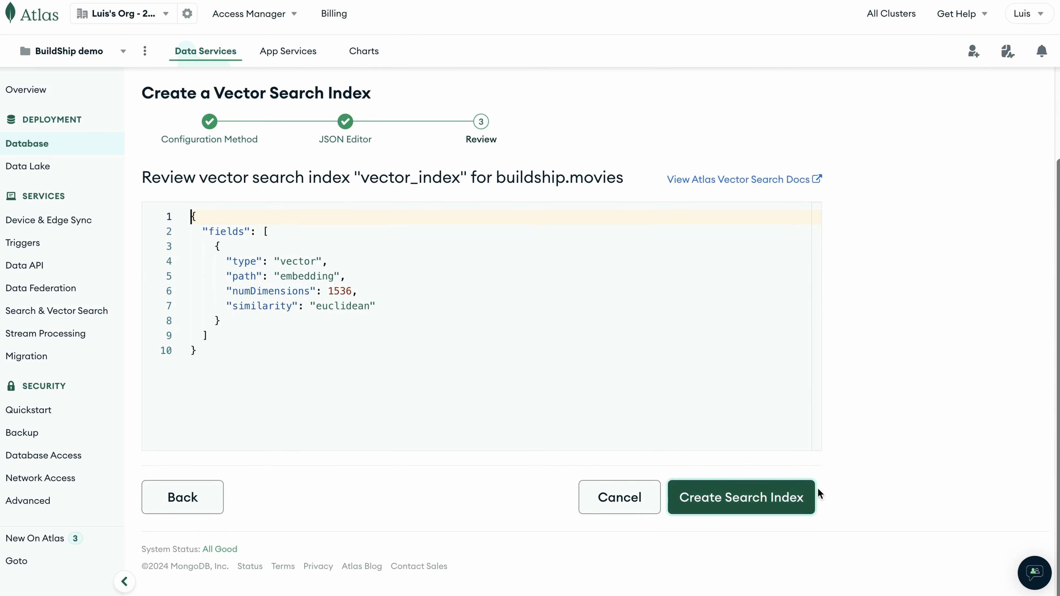
Create the vector search index on buildship.movies.
click(760, 504)
click(740, 491)
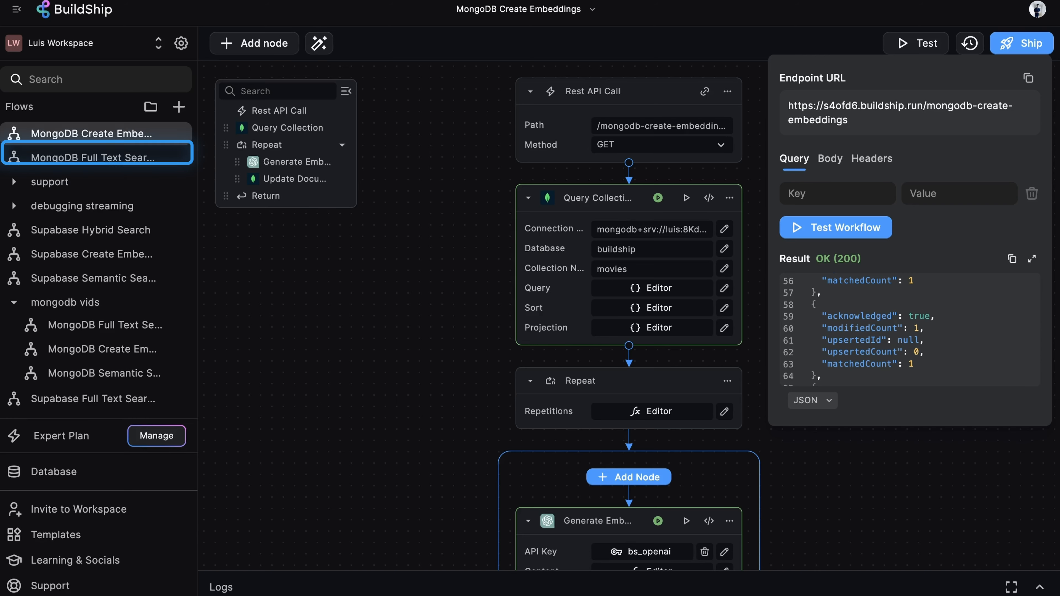
Search the templates for mongo and create a flow from the MongoDB Semantic Search template.
click(116, 526)
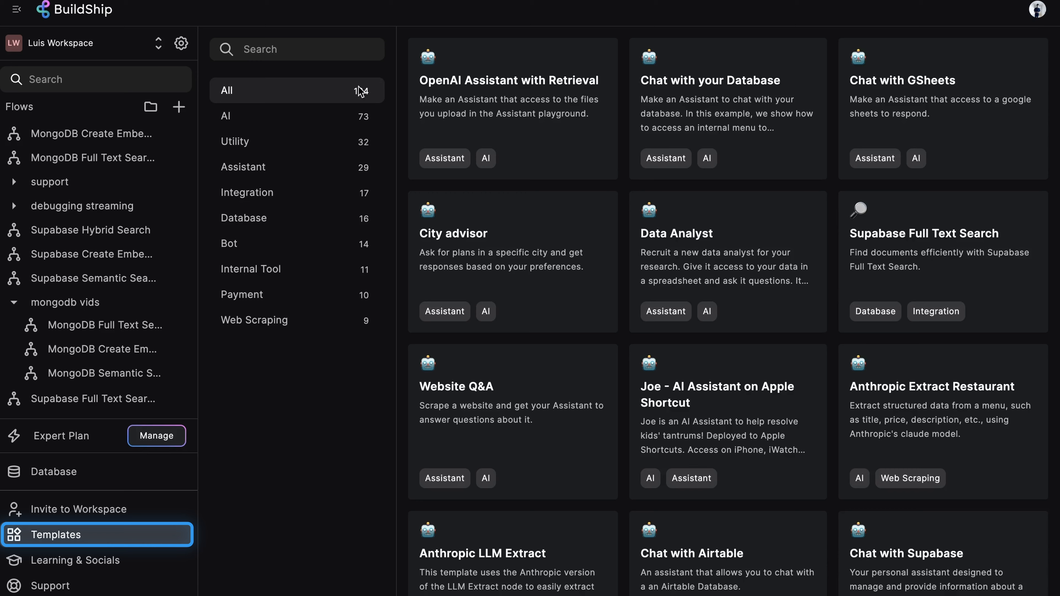
click(292, 49)
text(mongo)
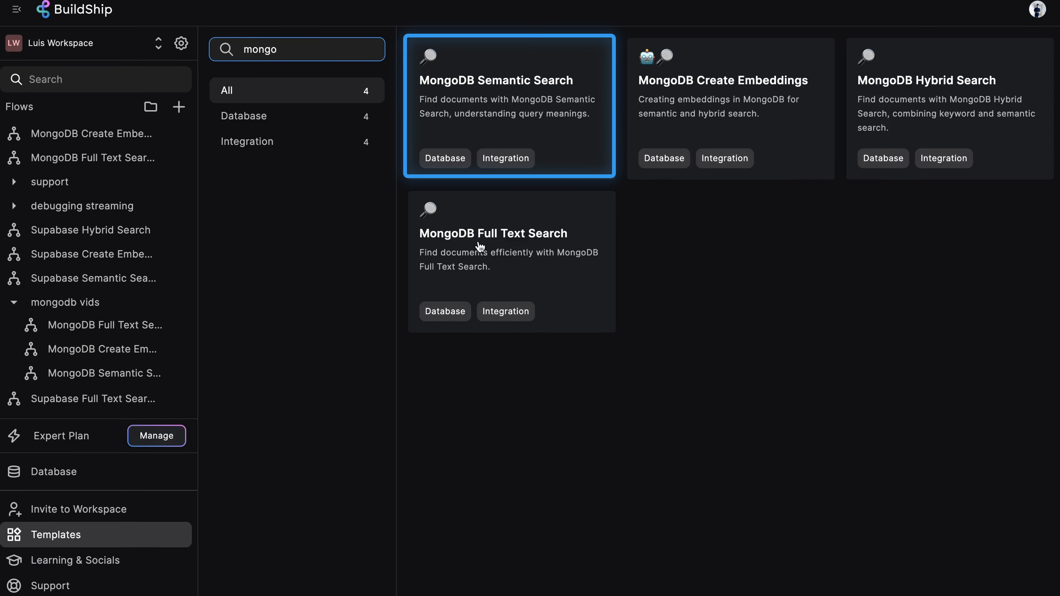
click(528, 84)
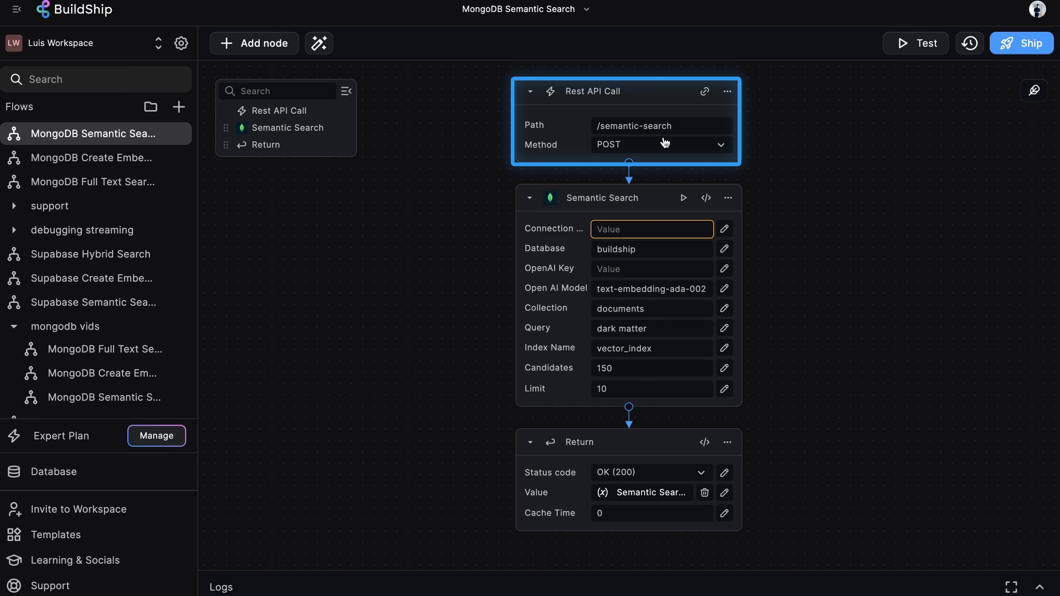
Copy the MongoDB connection string from the Full Text Search flow into the Semantic Search node's connection field.
scroll(866, 250, down, 1)
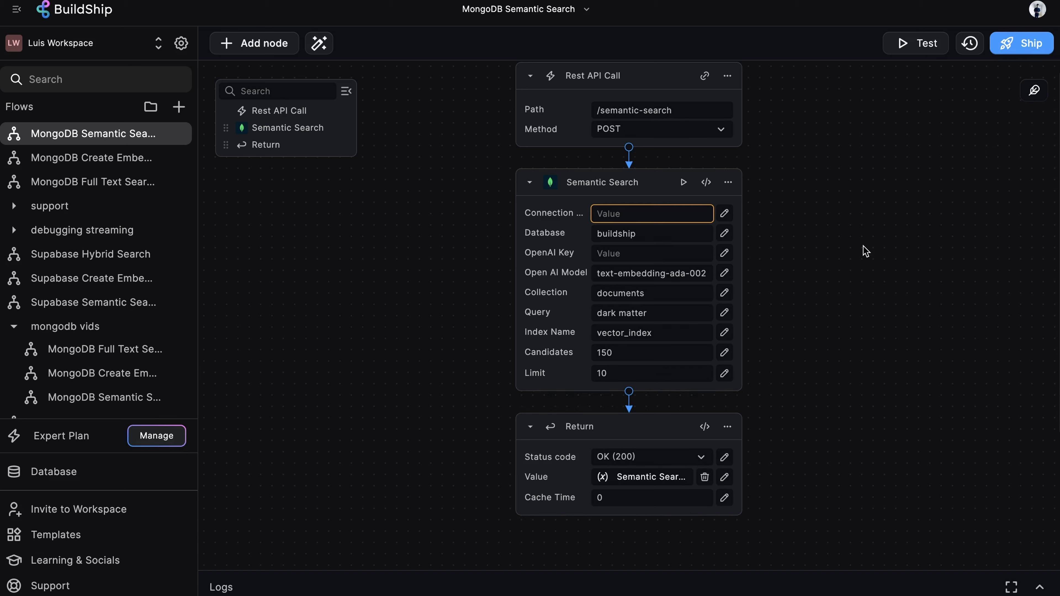
scroll(866, 251, down, 1)
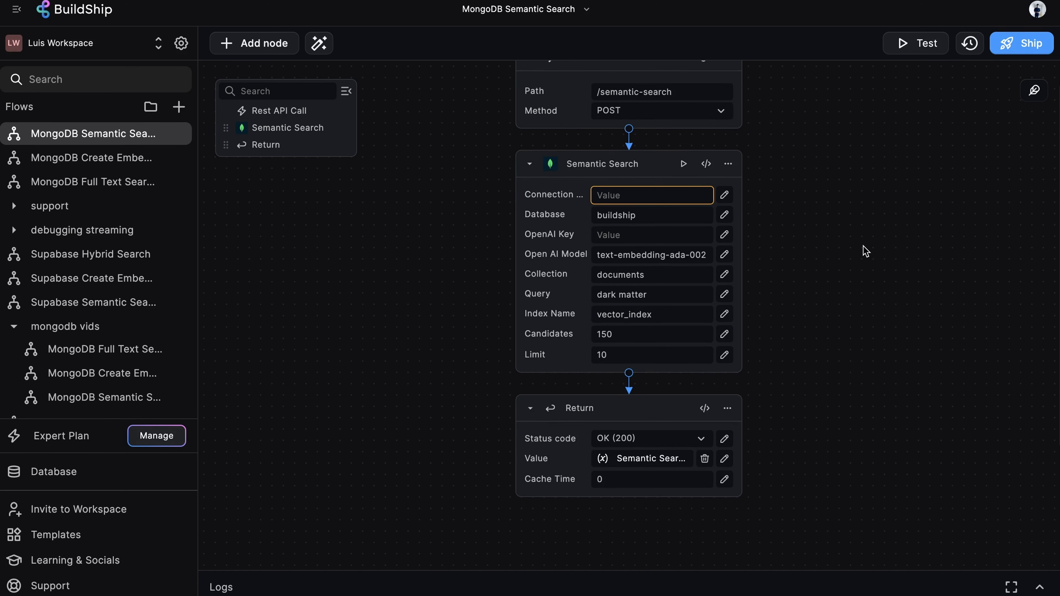
mouse_move(631, 167)
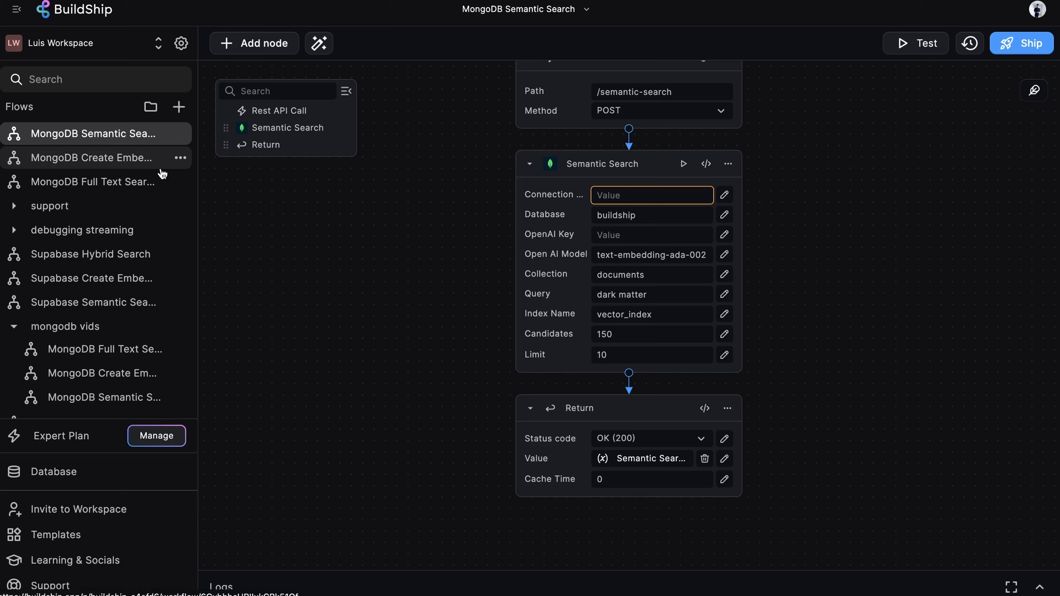
click(162, 181)
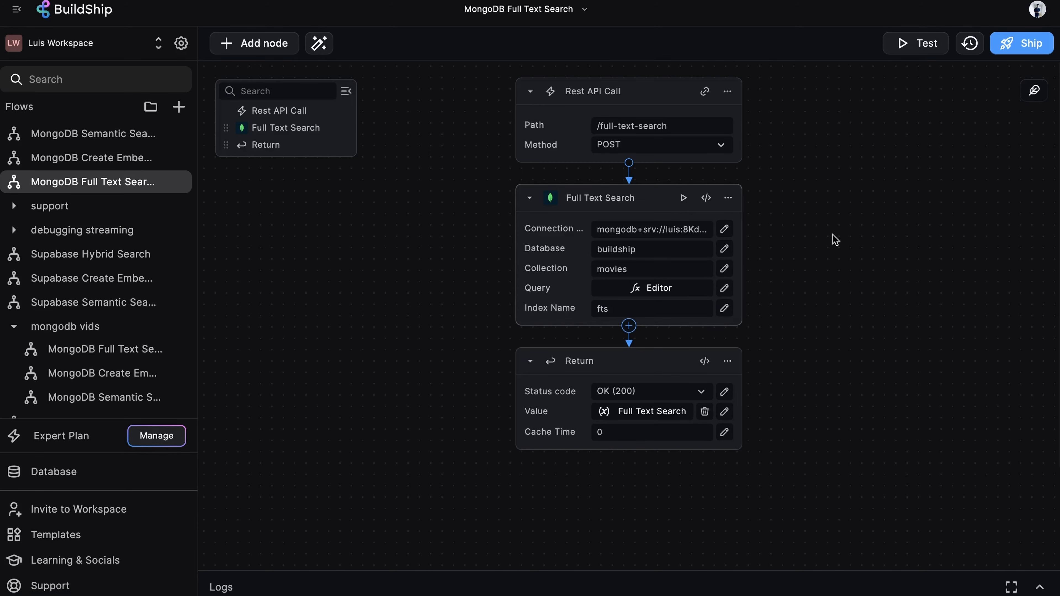
click(657, 229)
key(ctrl+c)
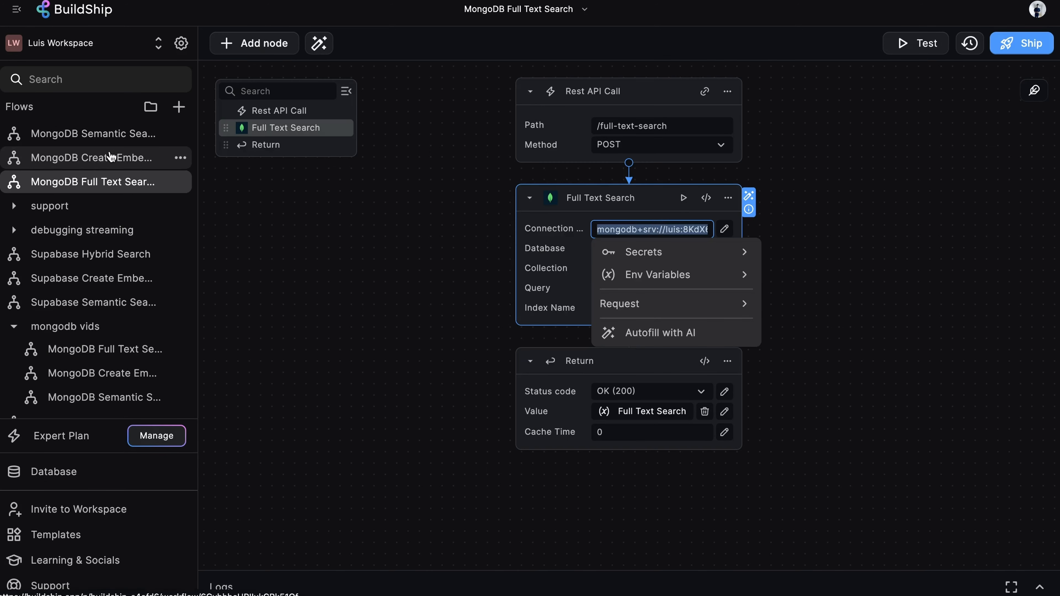
click(97, 134)
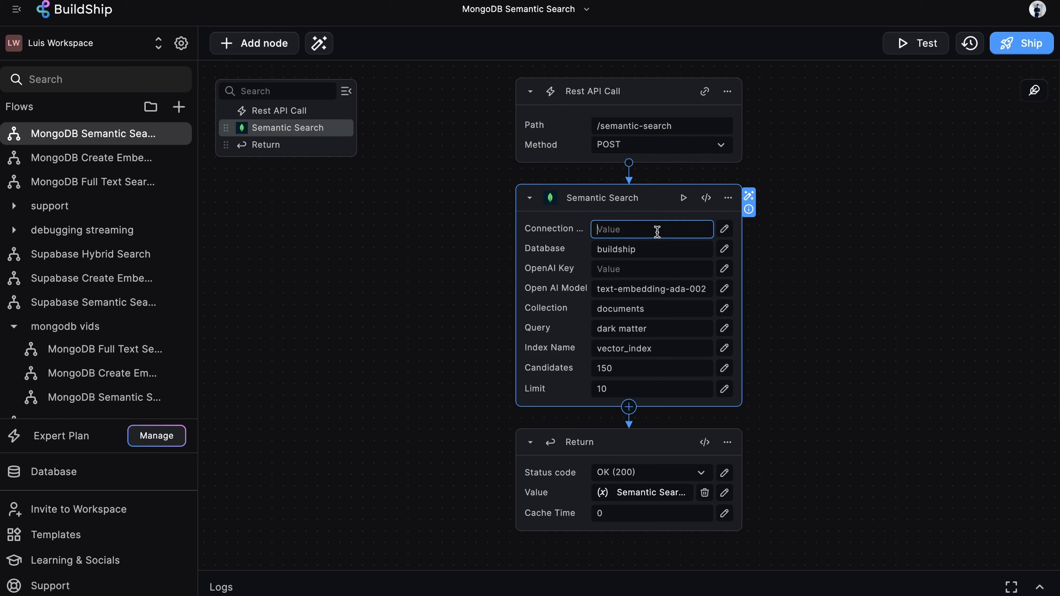
click(655, 229)
key(ctrl+v)
click(888, 175)
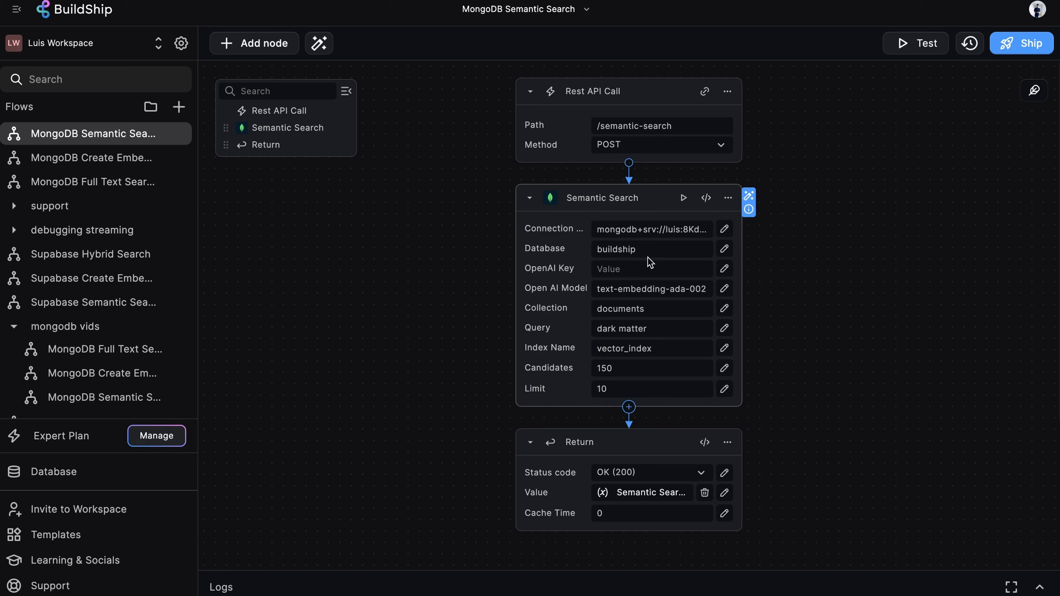
Set the Semantic Search node's OpenAI Key to the stored bs_openai secret.
click(618, 271)
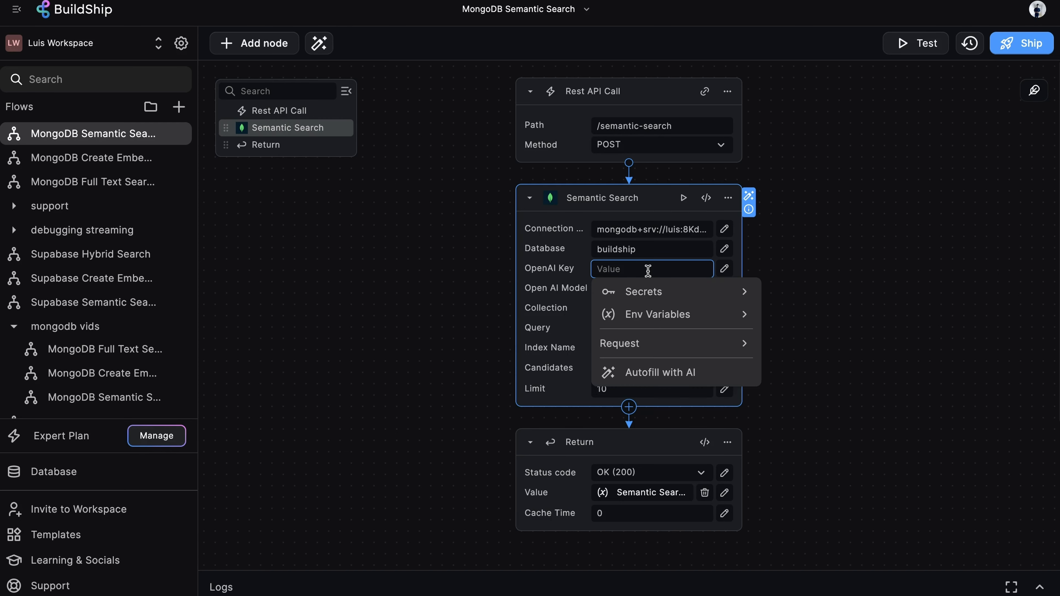
click(705, 297)
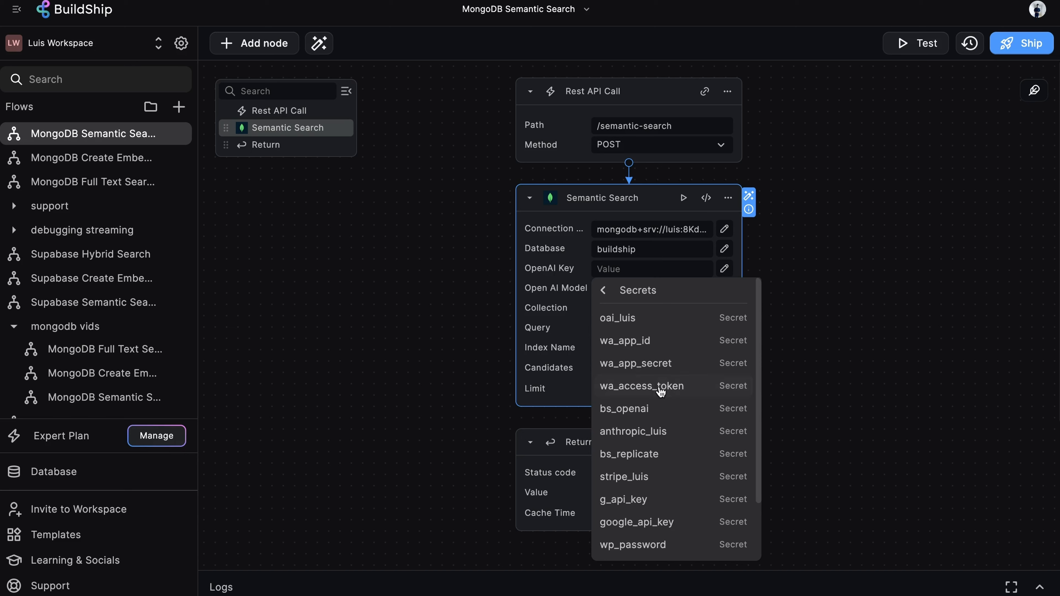
click(657, 407)
Set the Semantic Search collection to movies and the query to "a movie that is set in the medieval ages".
scroll(685, 253, down, 1)
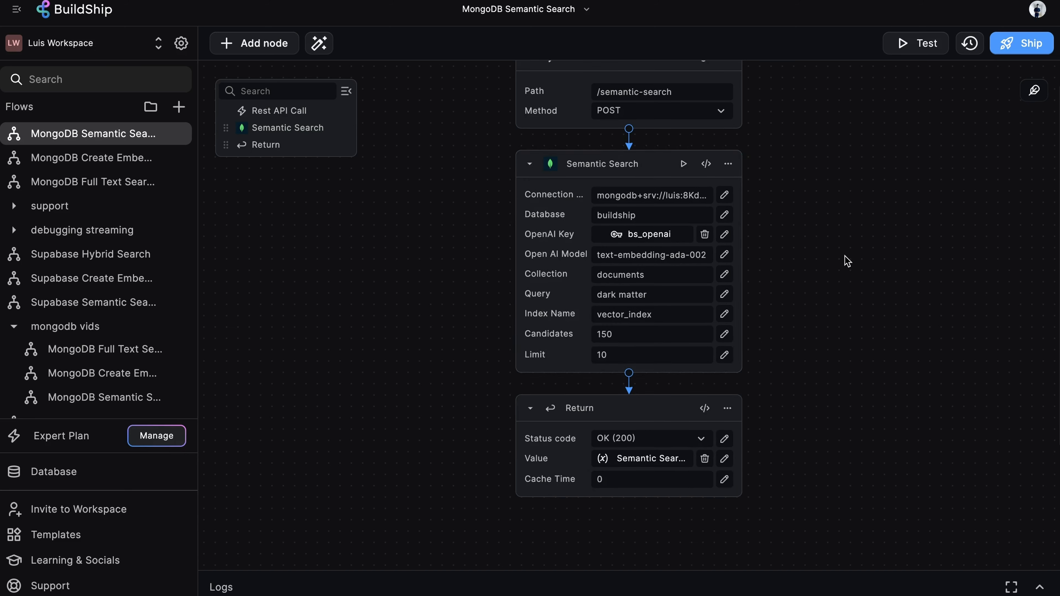
double_click(653, 274)
text(movies)
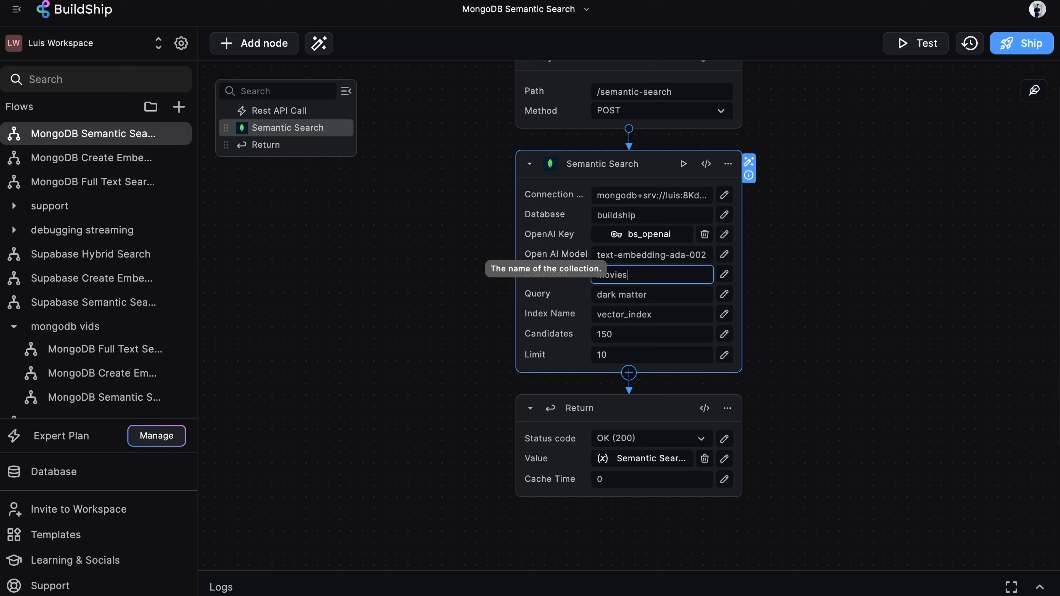
click(865, 240)
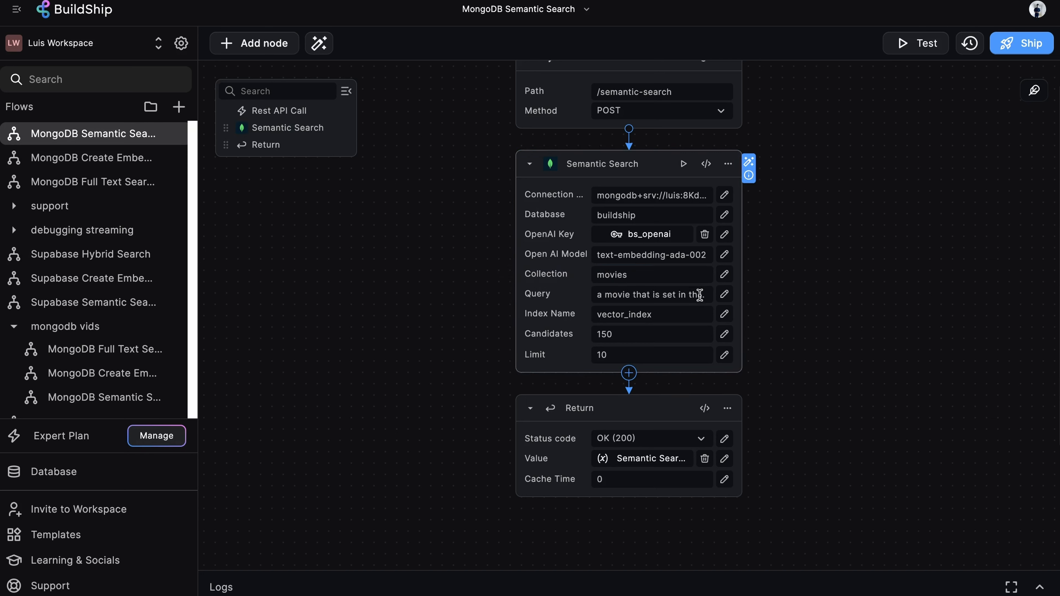
click(726, 294)
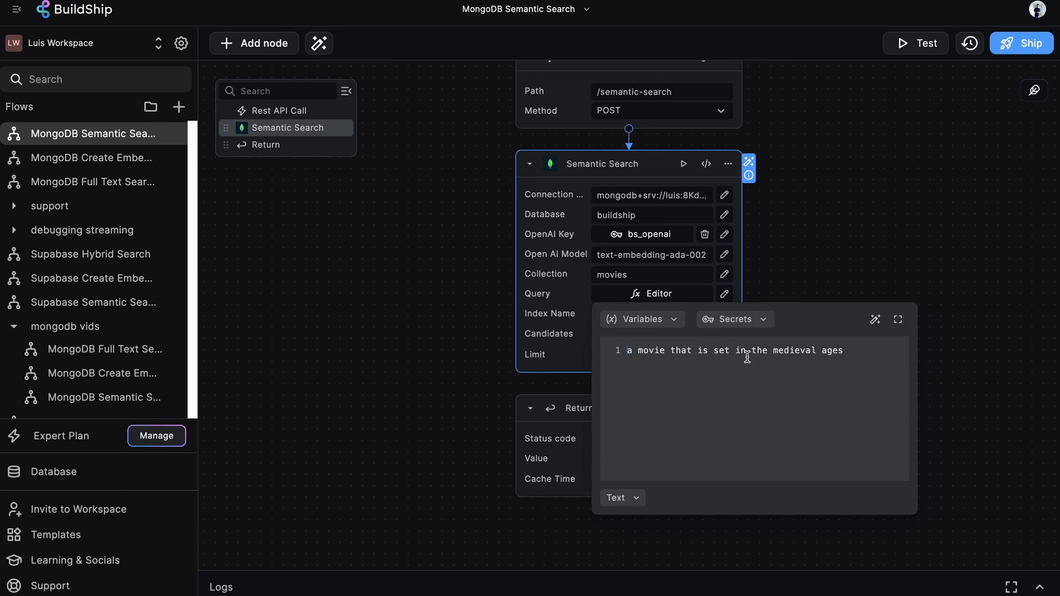
click(862, 220)
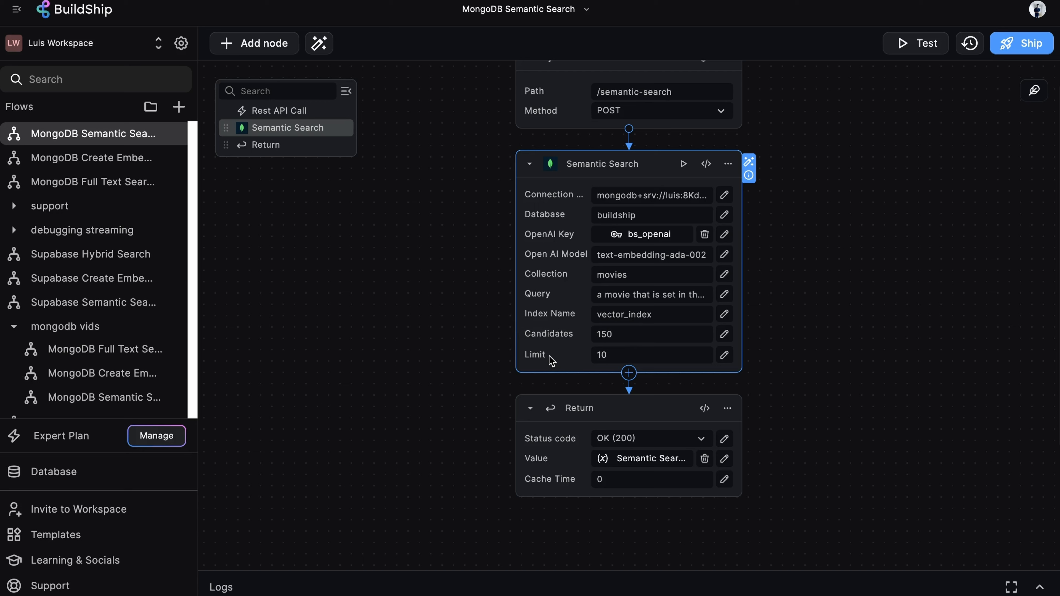
click(851, 294)
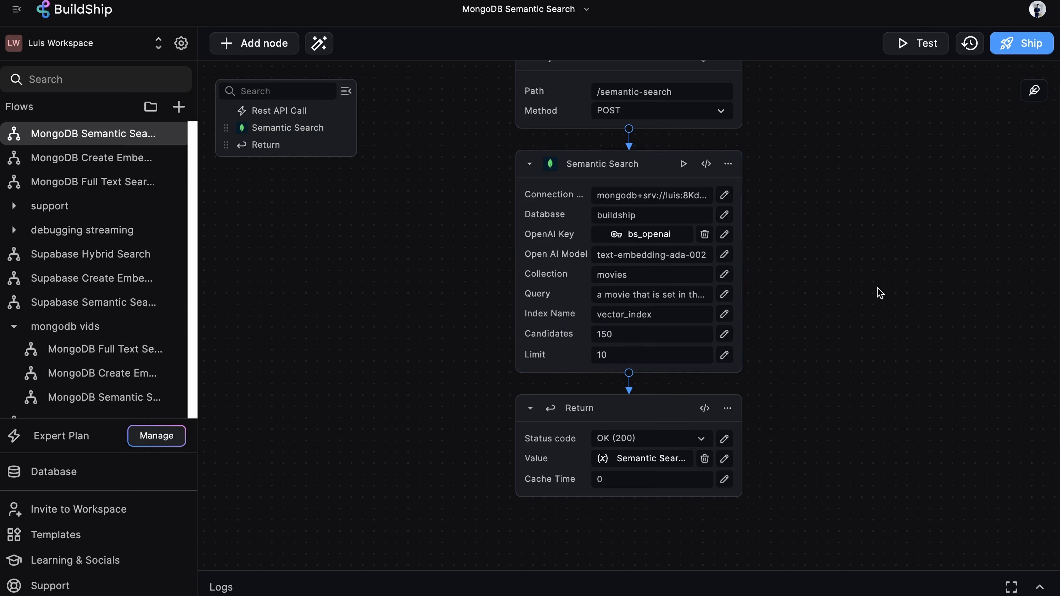
Inspect the Return node's value options for the Semantic Search output.
scroll(880, 294, down, 2)
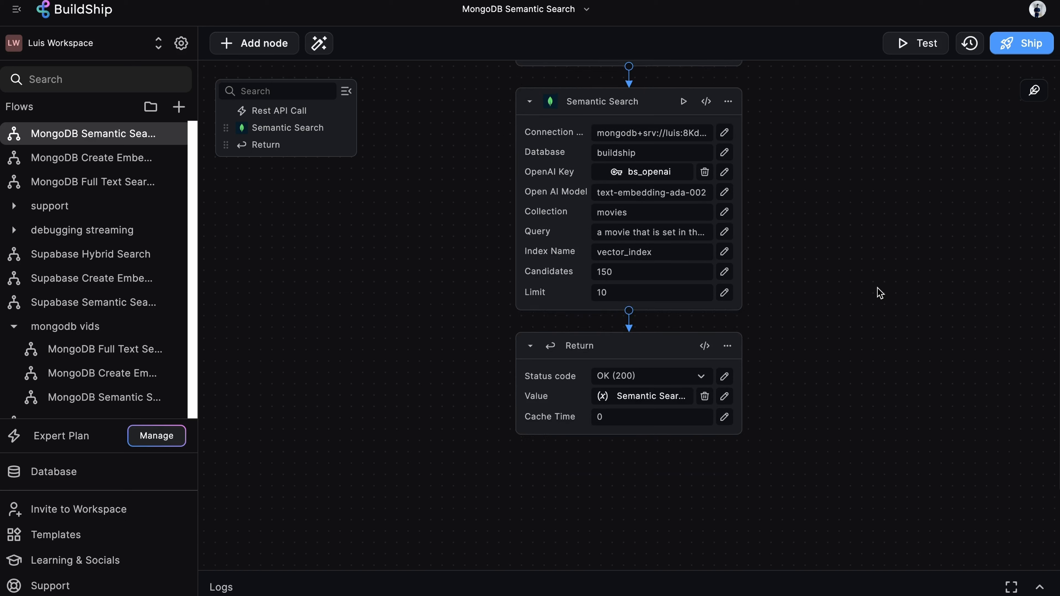
click(632, 350)
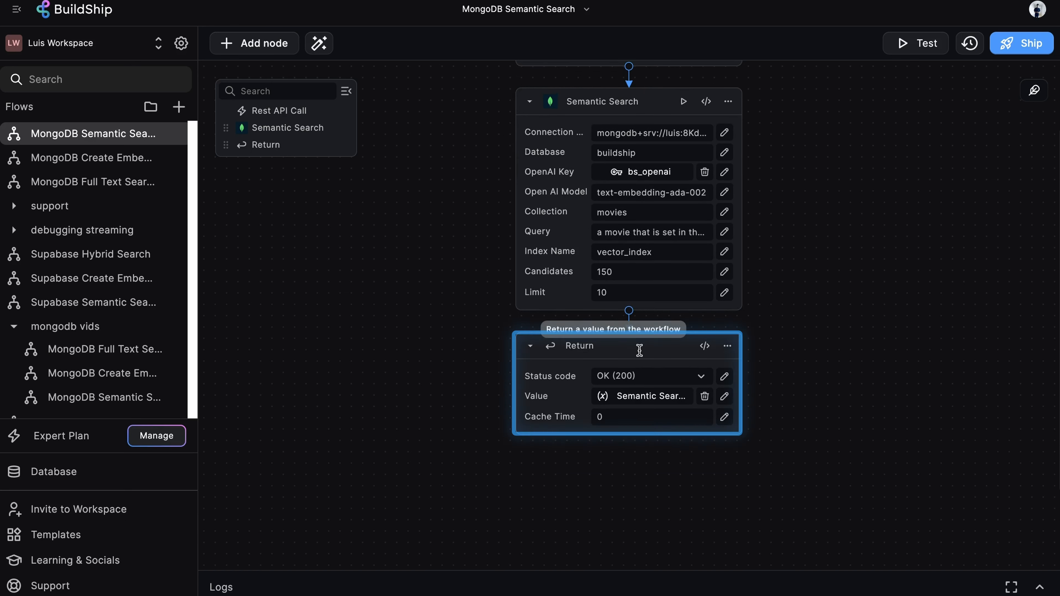
click(651, 397)
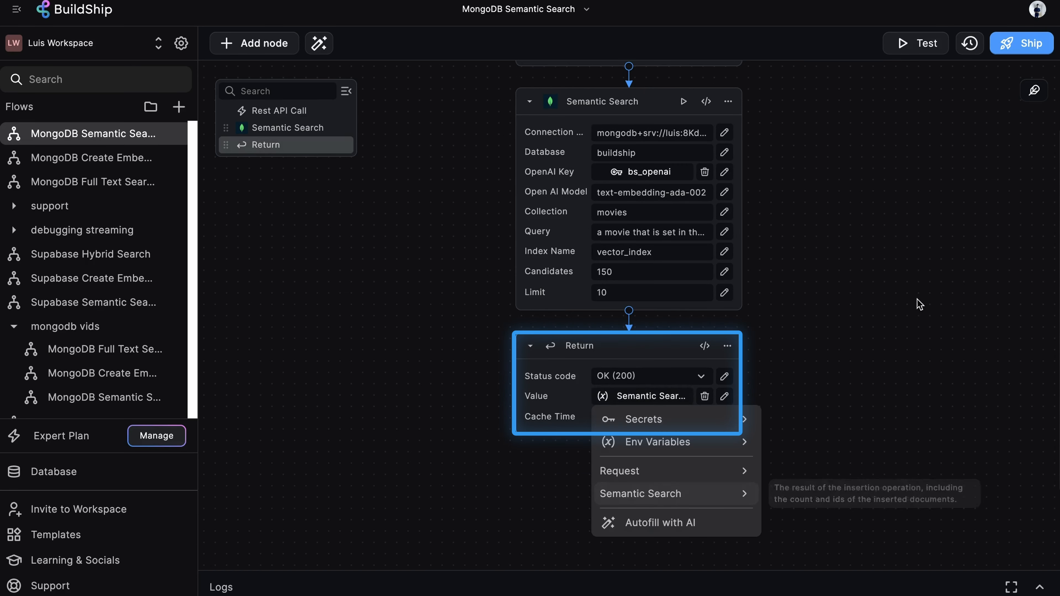
click(937, 294)
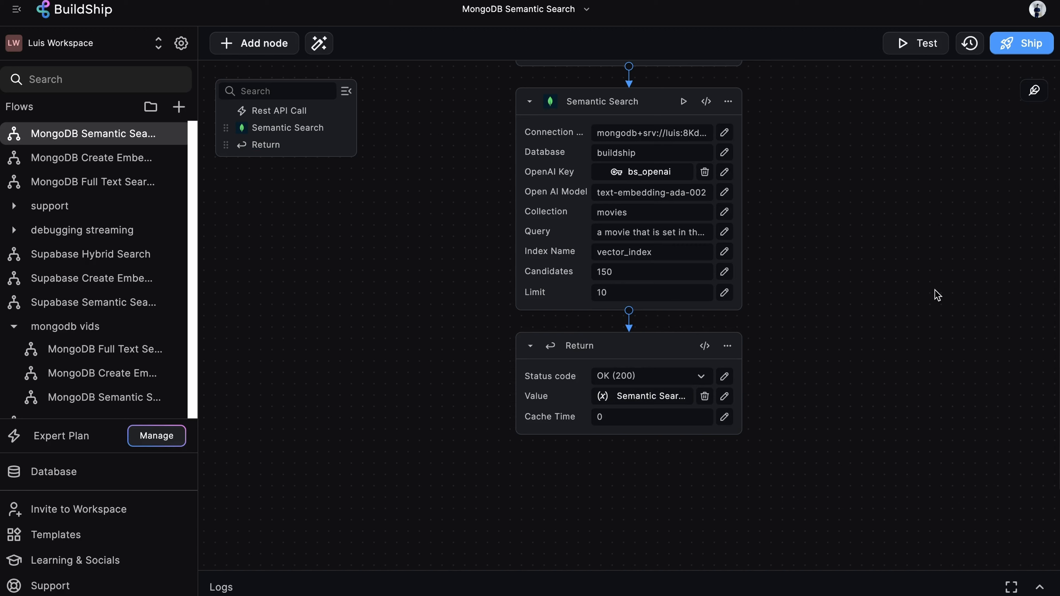
Test the MongoDB Semantic Search workflow and scroll through the returned documents.
scroll(937, 294, up, 3)
click(914, 40)
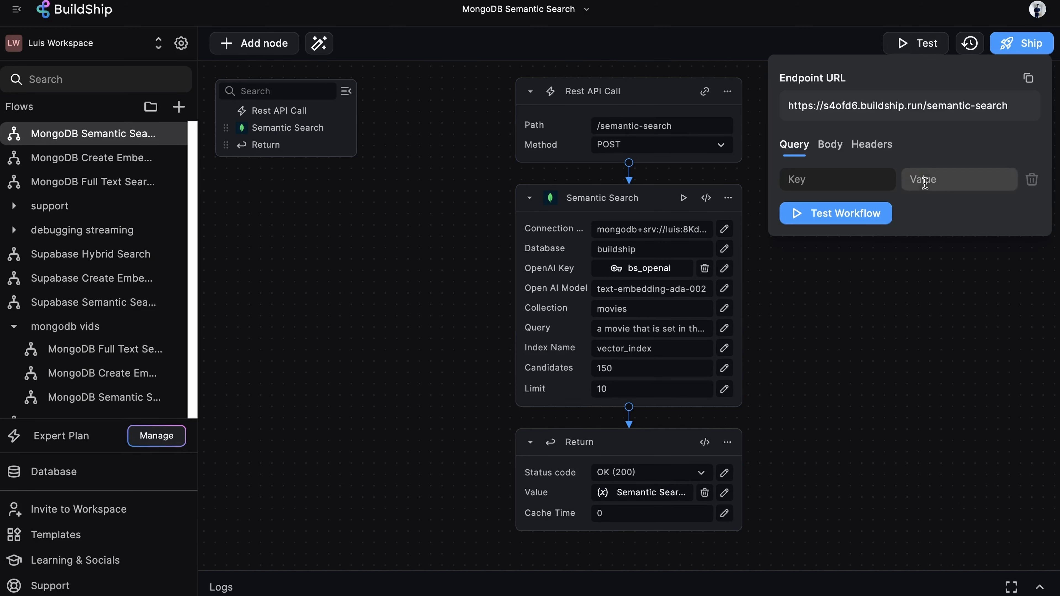
click(854, 218)
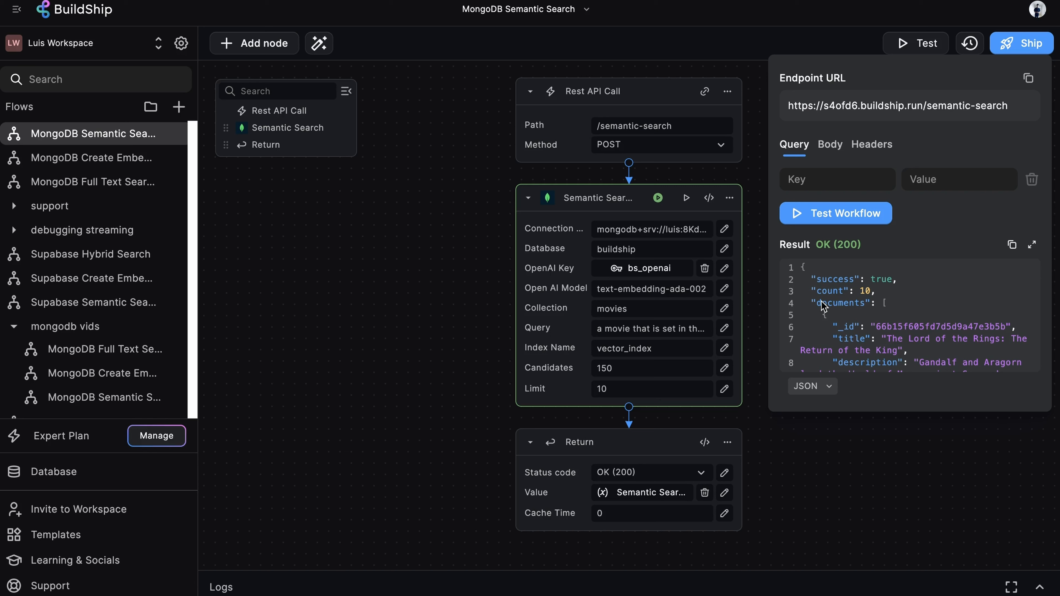
scroll(905, 318, down, 1)
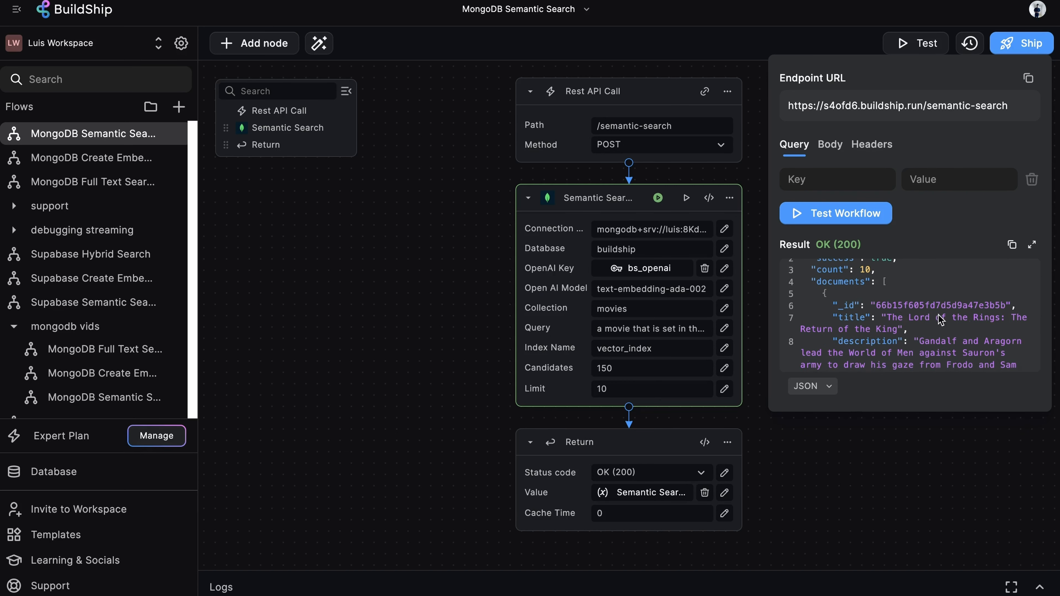
scroll(970, 325, down, 1)
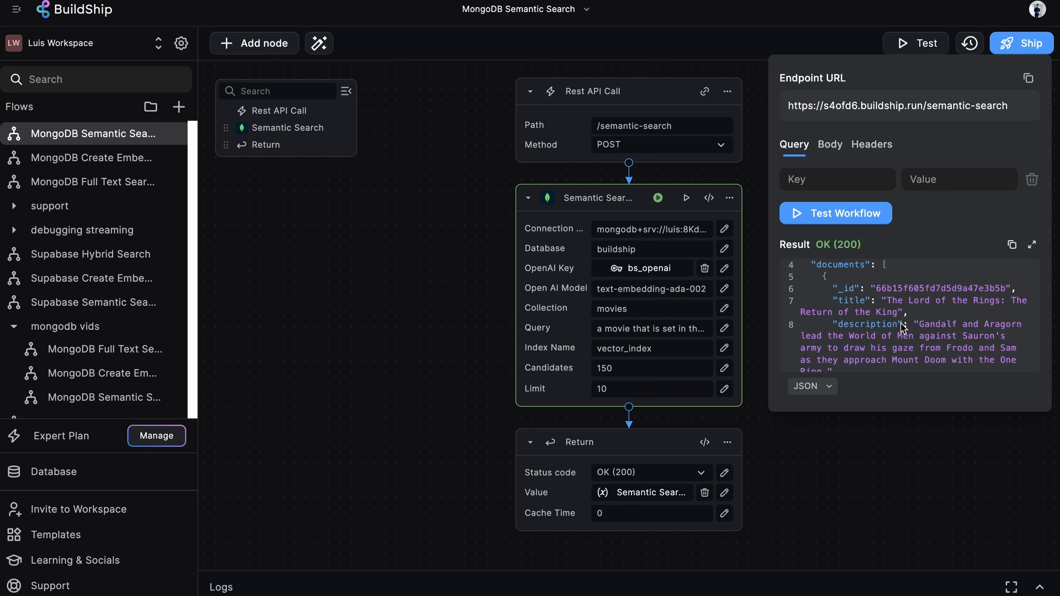
scroll(909, 333, down, 1)
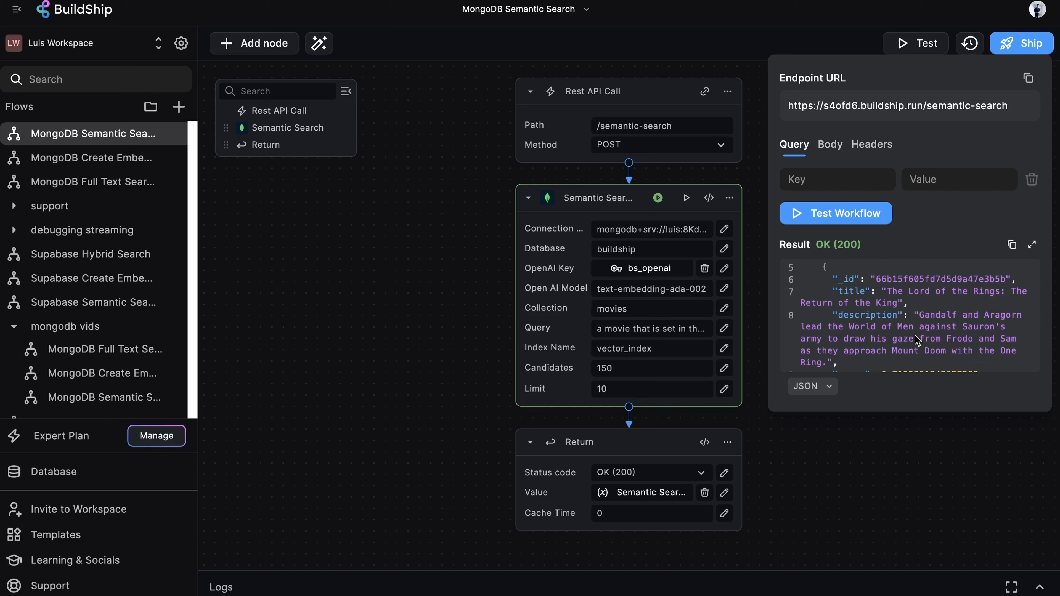